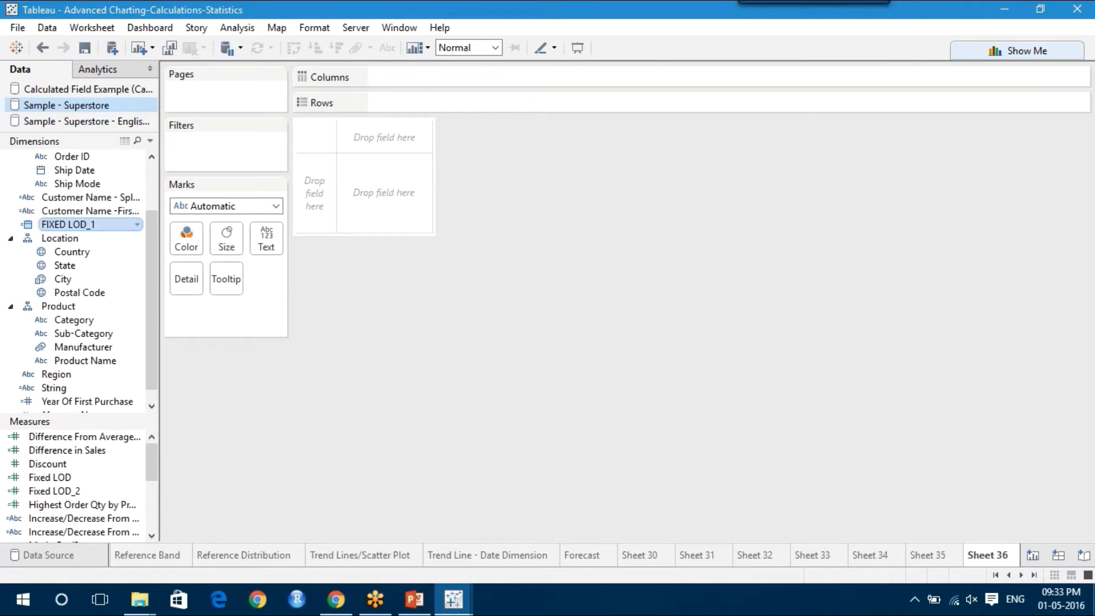
- Switch to PowerPoint to review the Level of Detail Expression slide, and return to Tableau
click(420, 597)
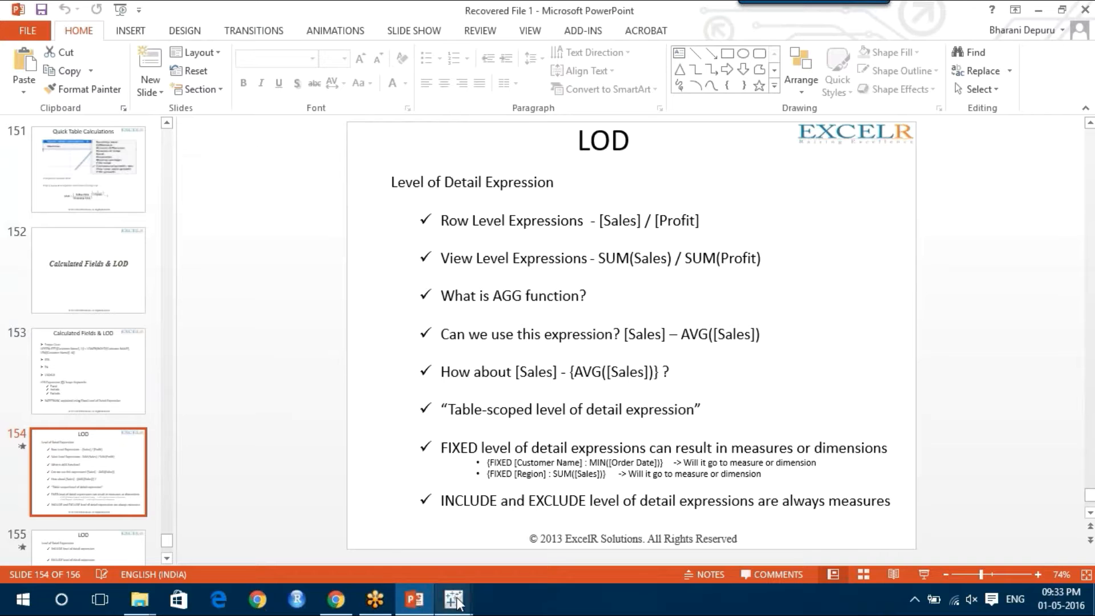
mouse_move(454, 600)
click(365, 539)
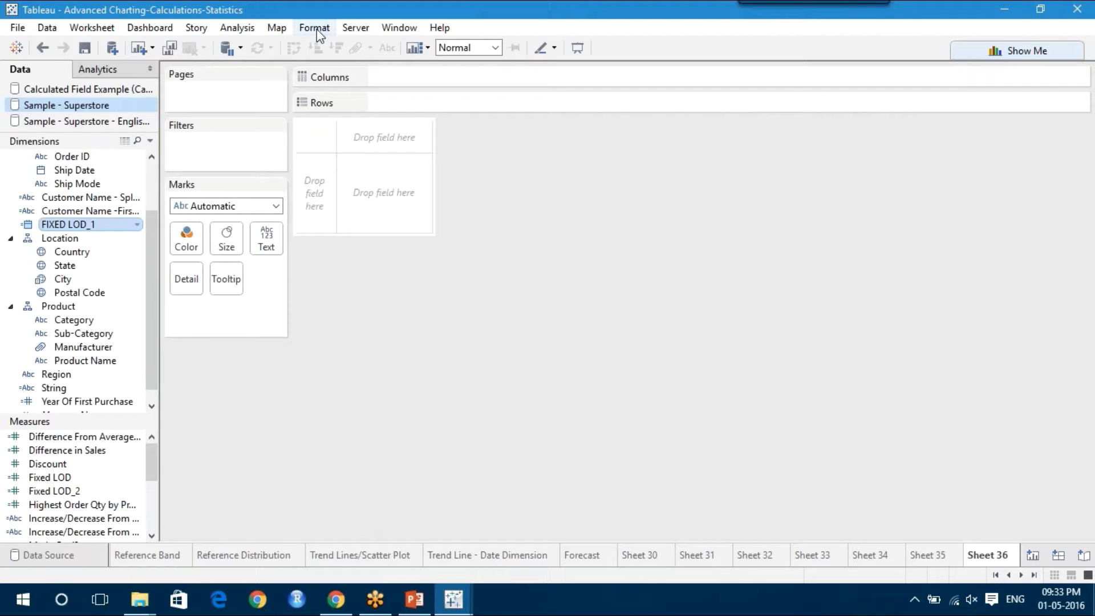
- Start a new calculated field in Sample - Superstore and name it "Row level expression"
click(248, 32)
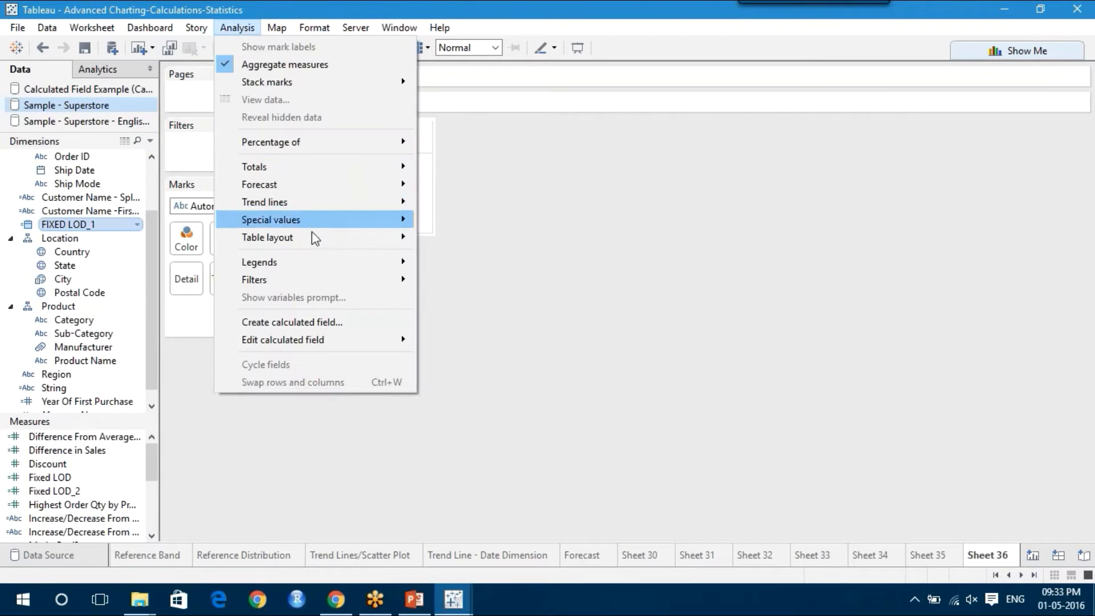
click(306, 323)
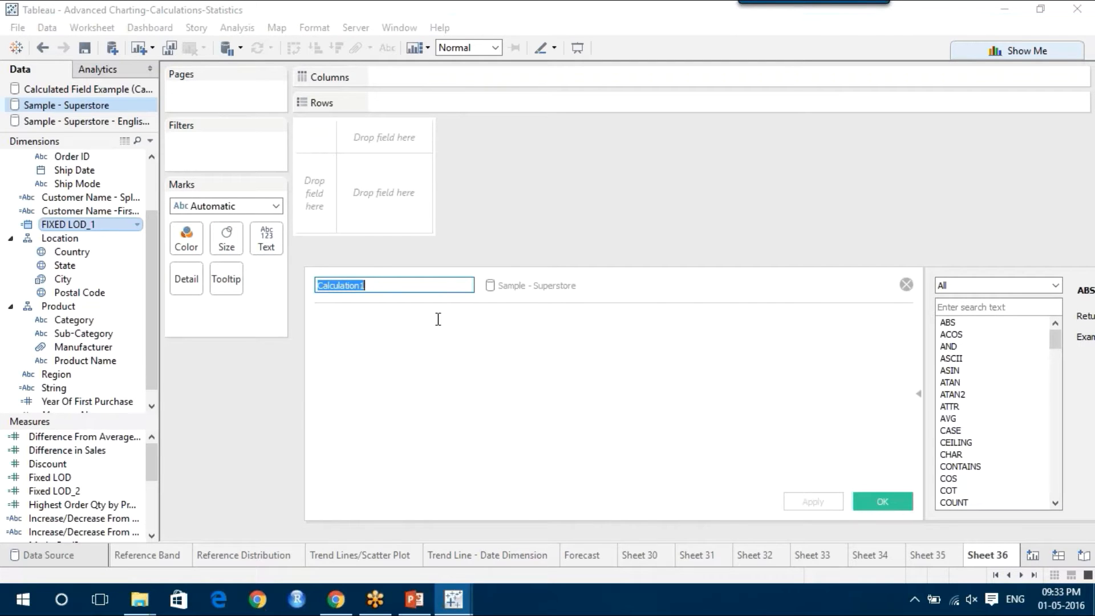
text(ROw)
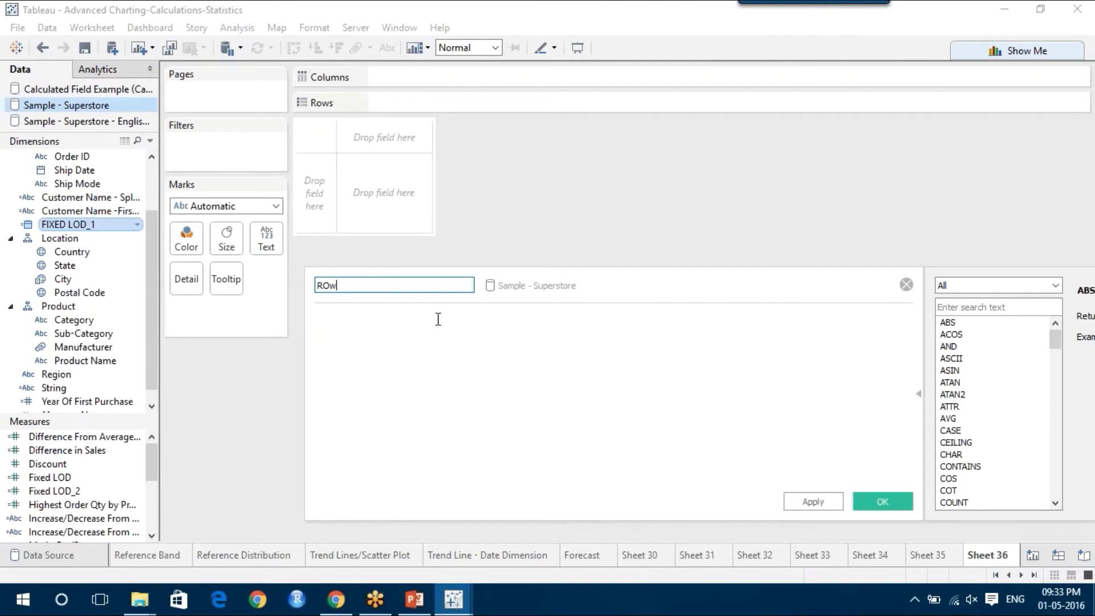
key(BackSpace)
key(BackSpace)
text(ow level expression)
- Enter the formula [Sales]/[Profit] for the calculated field and save it
click(376, 334)
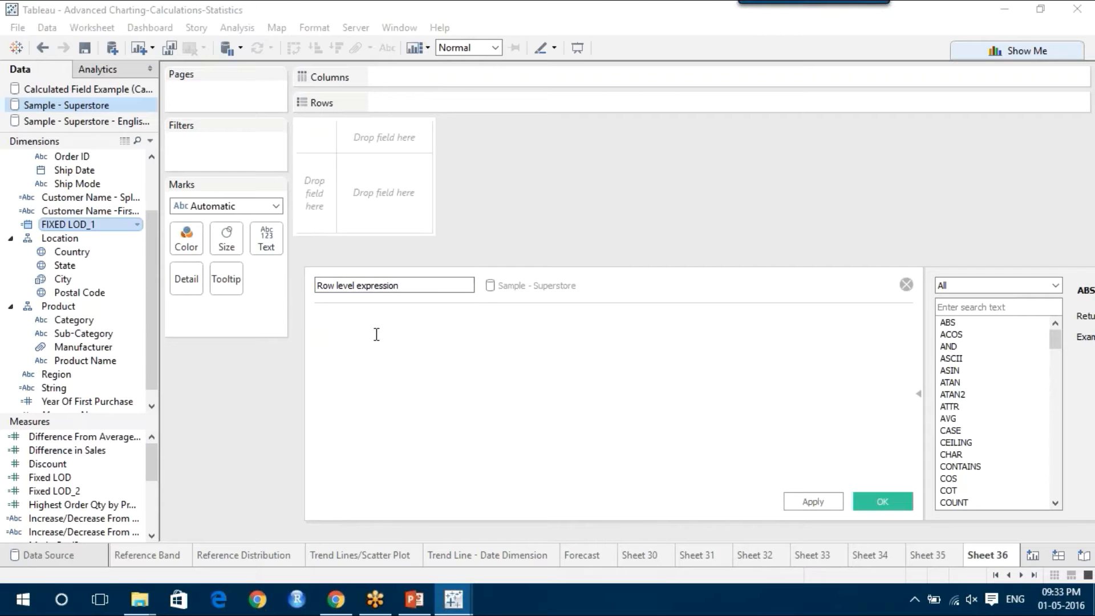
text(sales)
key(Return)
text(/profi)
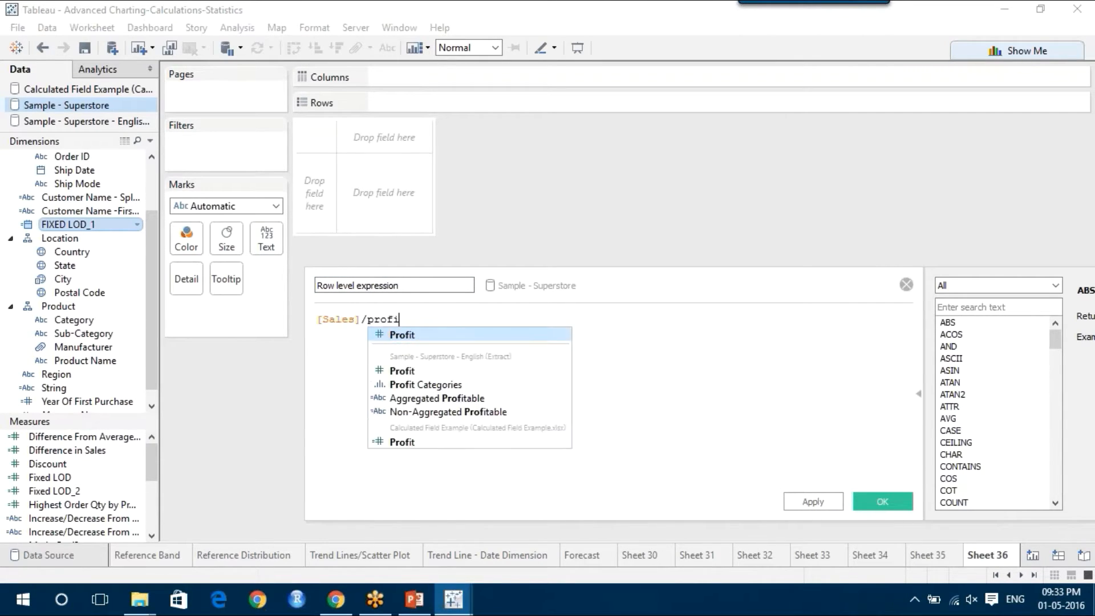
key(Return)
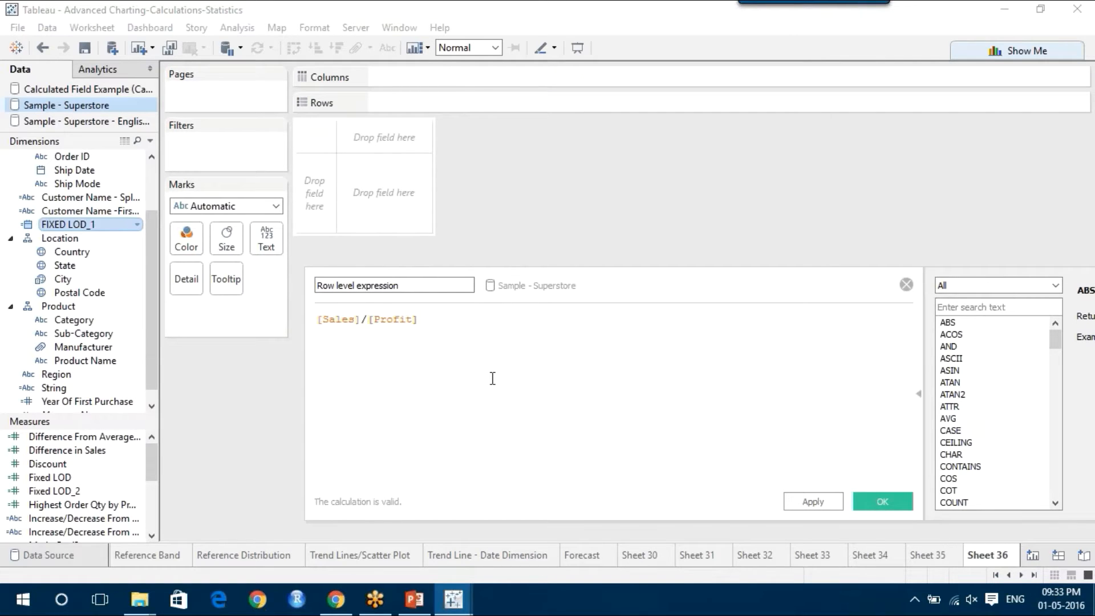
click(813, 502)
click(881, 504)
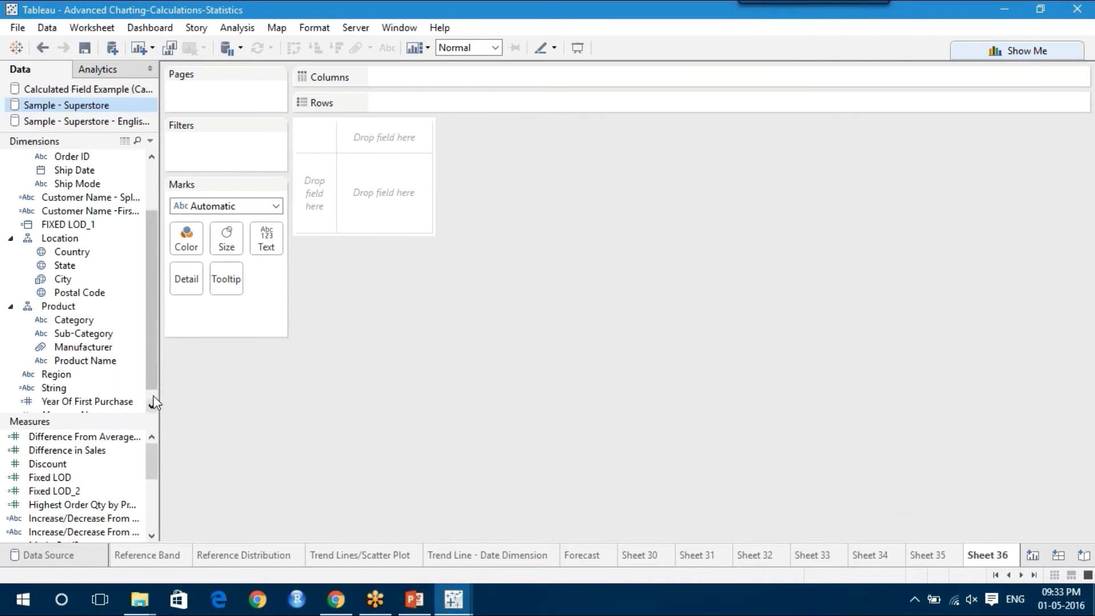
- Add the Row level expression measure to Rows on Sheet 36
drag(154, 360, 153, 366)
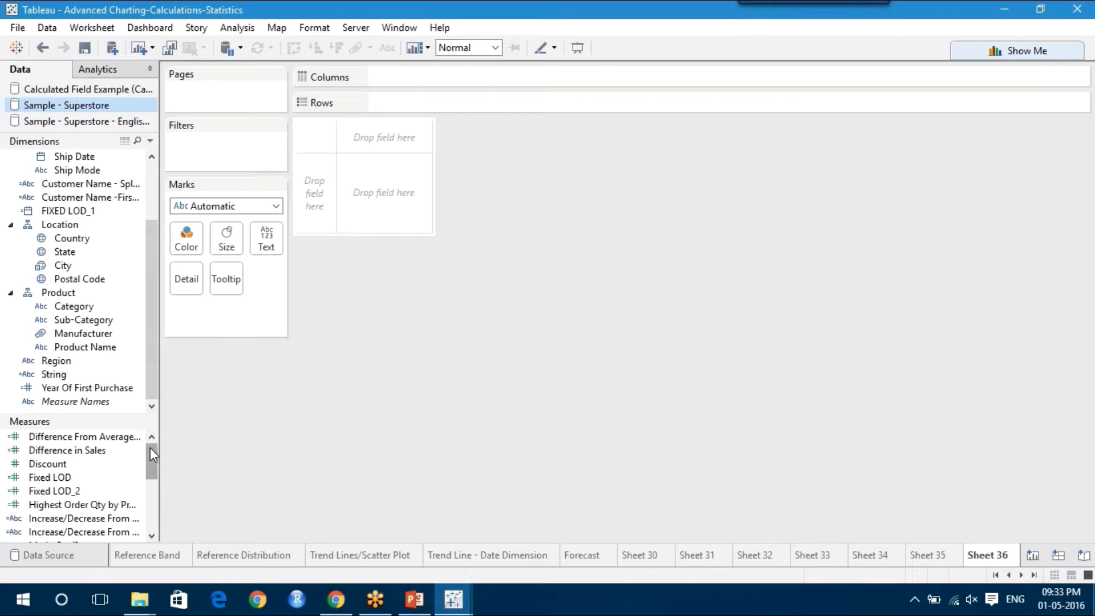
drag(150, 449, 152, 479)
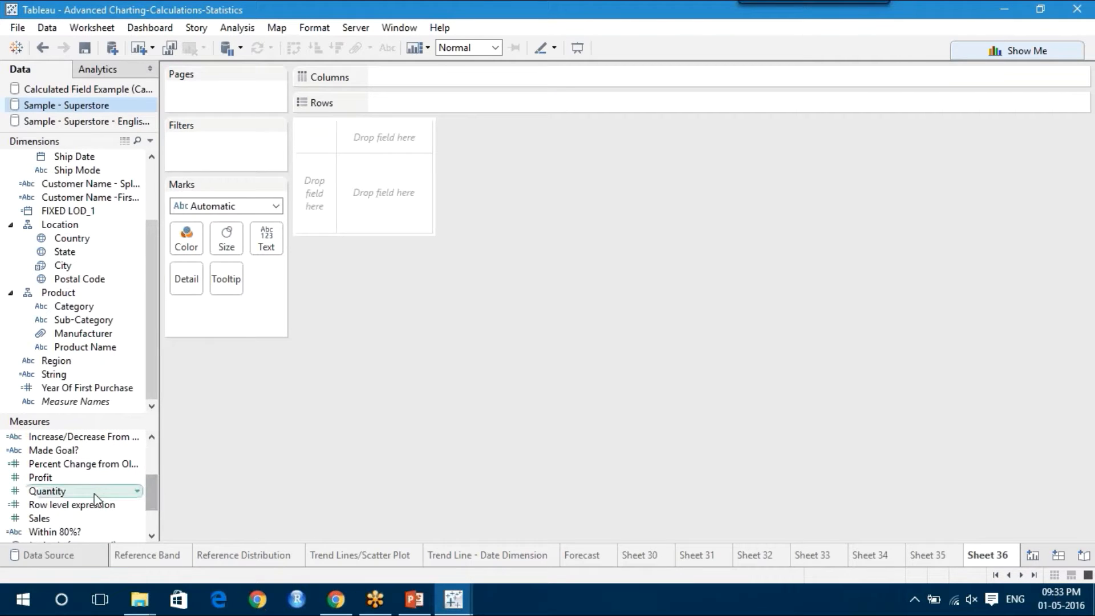
mouse_move(95, 502)
mouse_down()
mouse_move(405, 214)
mouse_move(479, 106)
mouse_up()
mouse_move(368, 348)
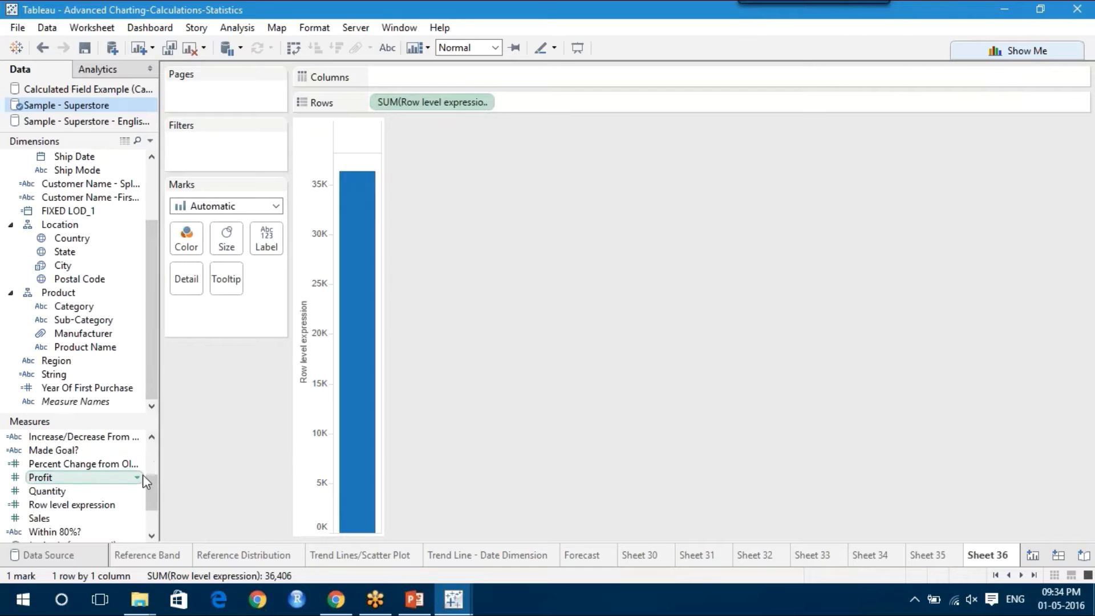
- Rename the Row level expression calculated field to "Profit ratio" and save it
scroll(149, 496, down, 2)
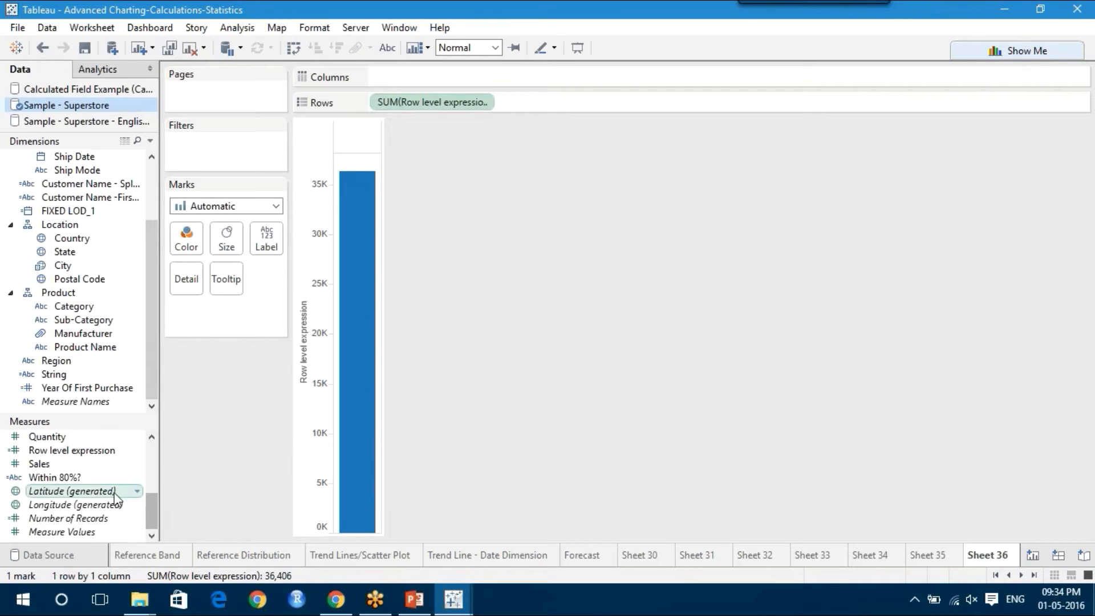
right_click(106, 454)
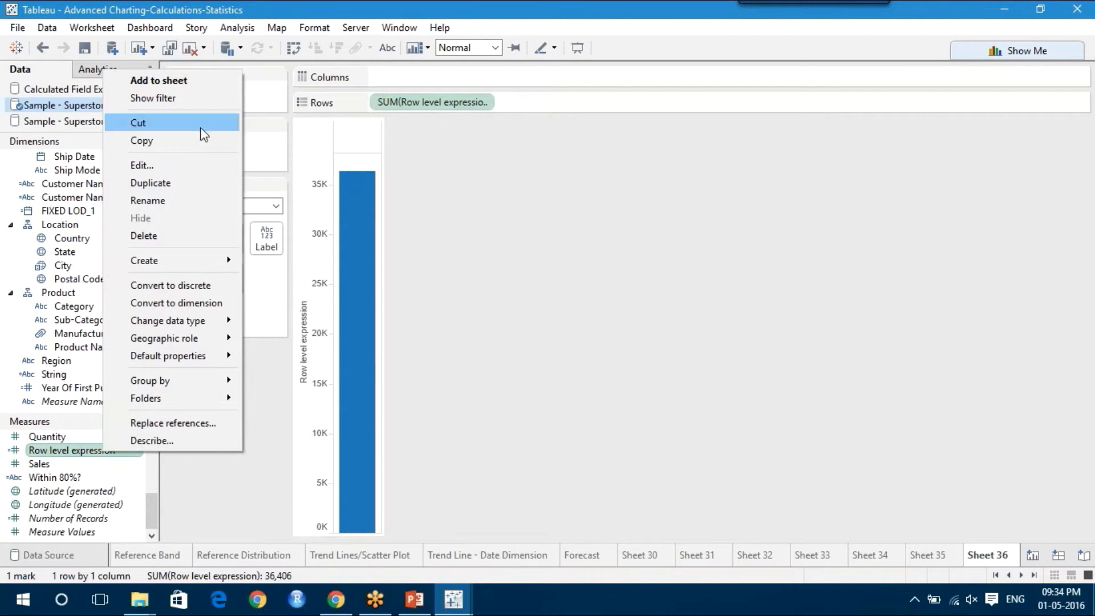
click(180, 166)
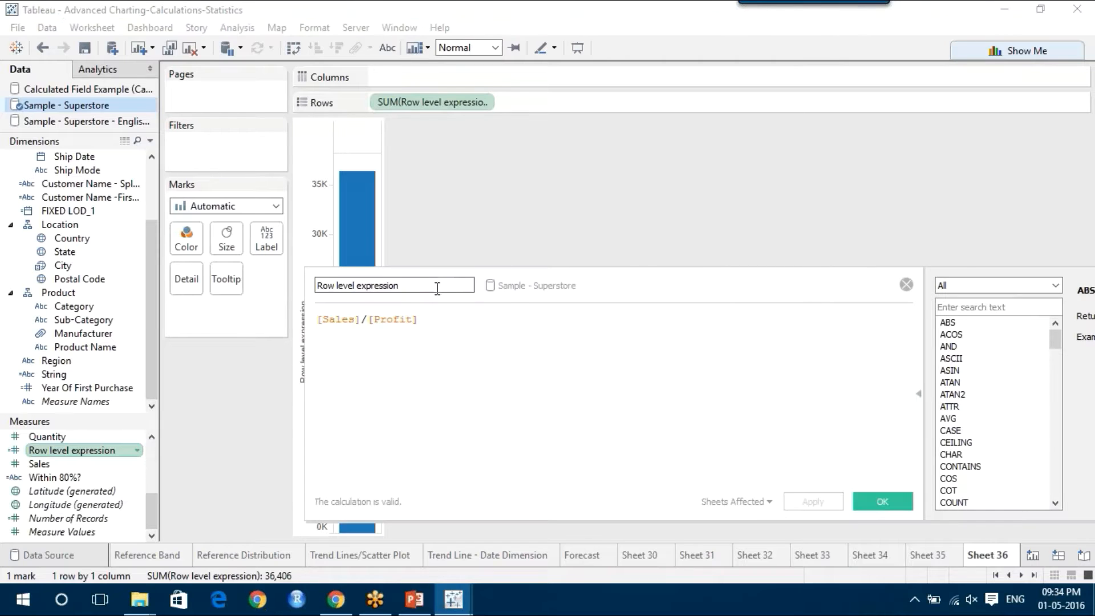
drag(435, 285, 317, 285)
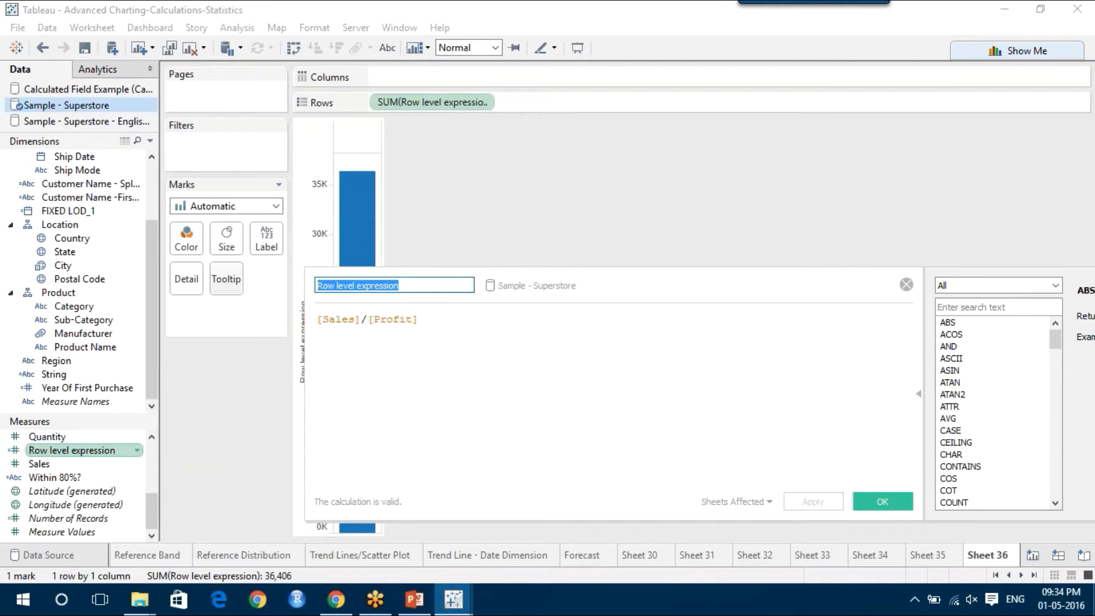
text(Profti)
key(BackSpace)
key(BackSpace)
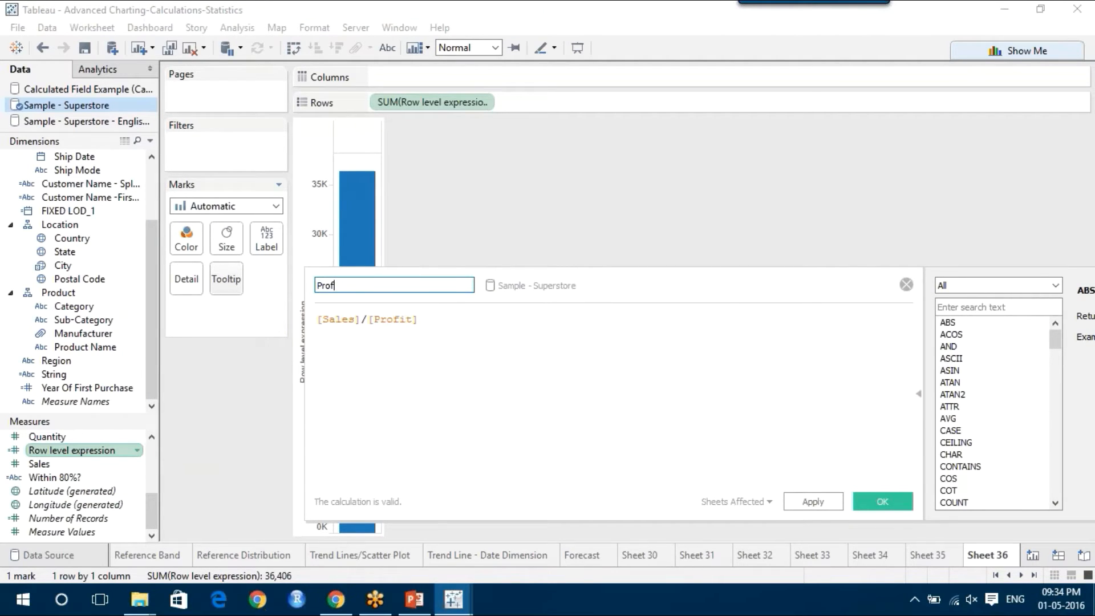
text(it ratio)
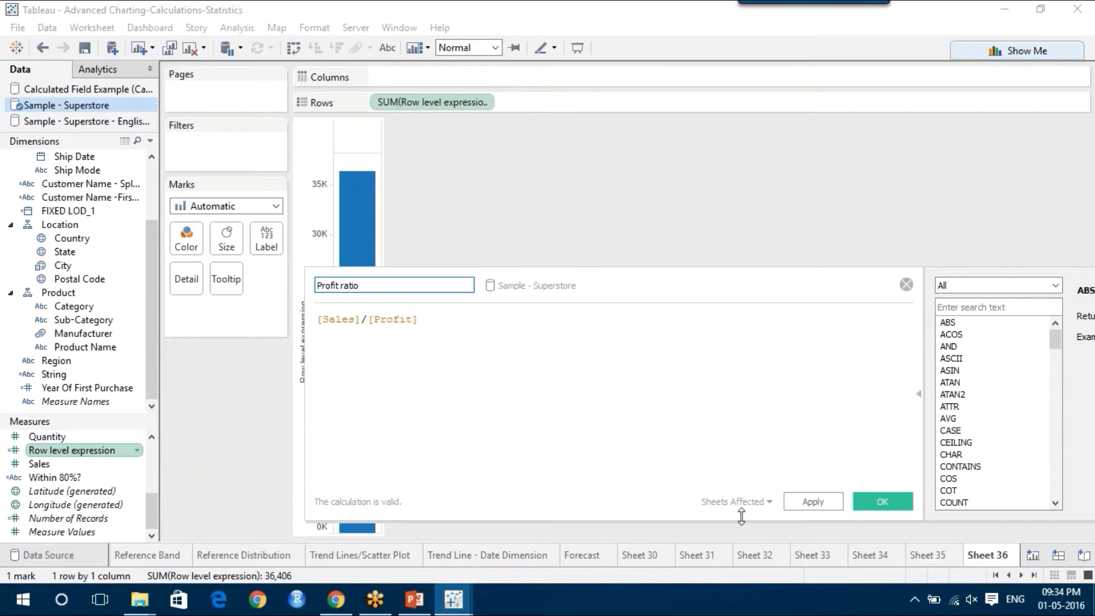
click(825, 505)
click(878, 502)
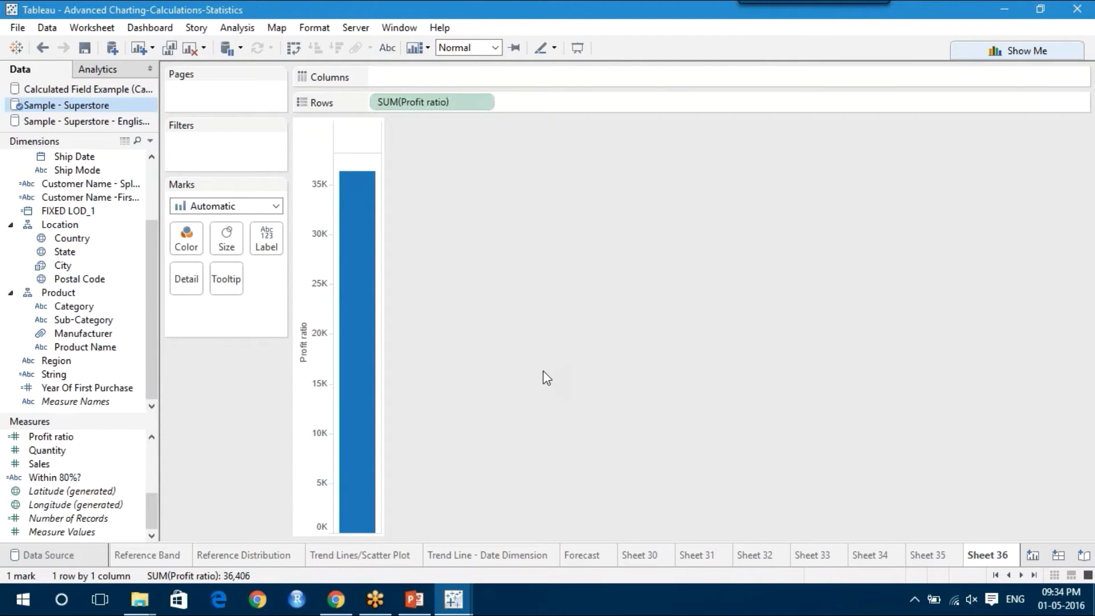
- View the underlying data of Sample - Superstore through to the Profit, Profit ratio and Sales columns, and copy all its rows
mouse_move(346, 321)
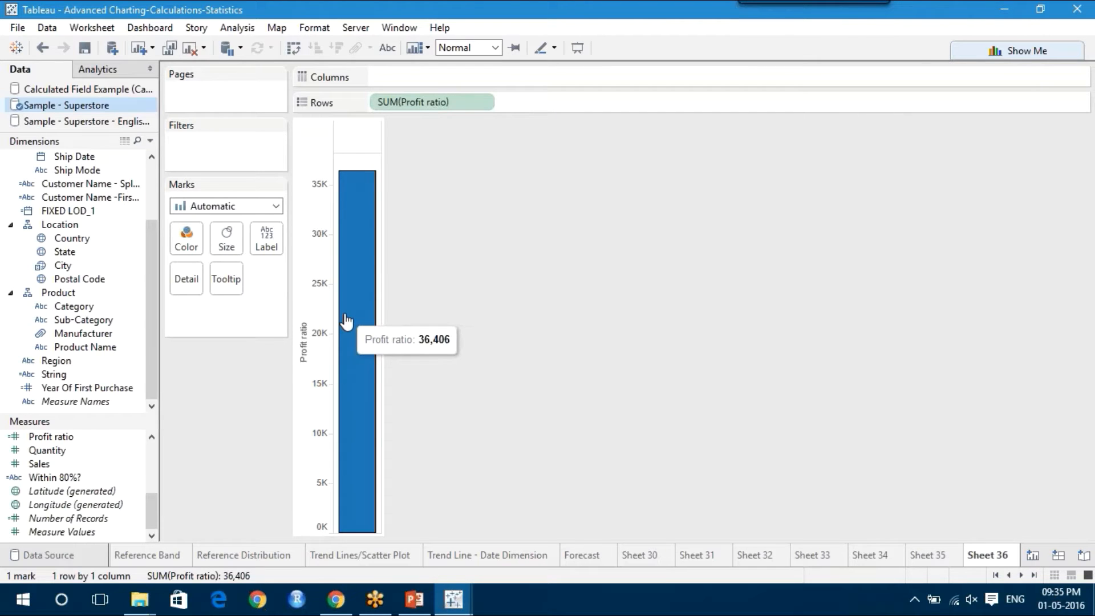
right_click(74, 108)
click(141, 146)
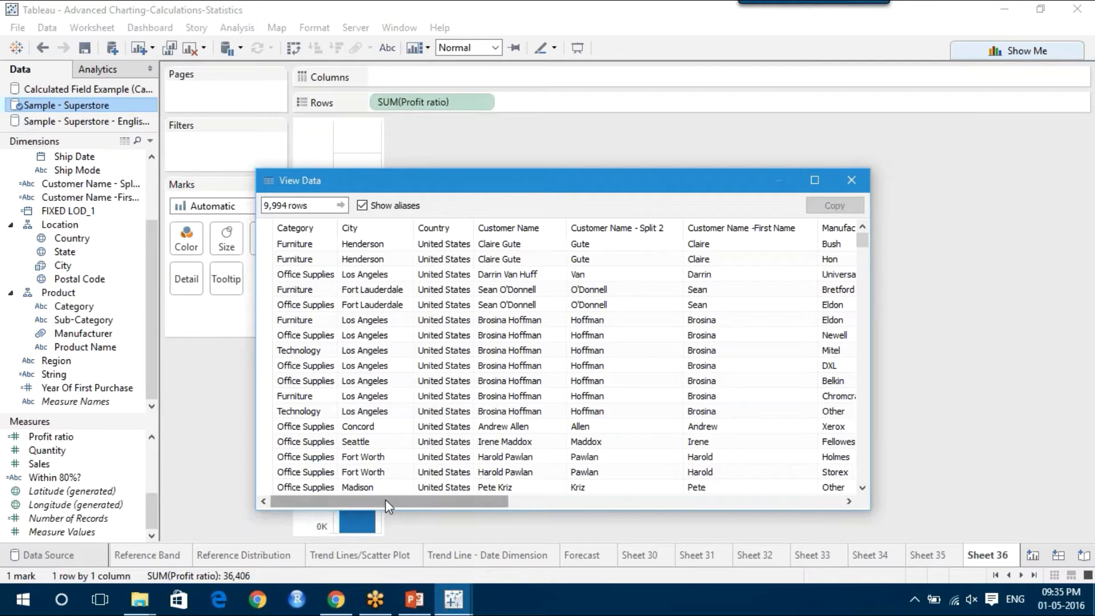
drag(388, 505, 723, 500)
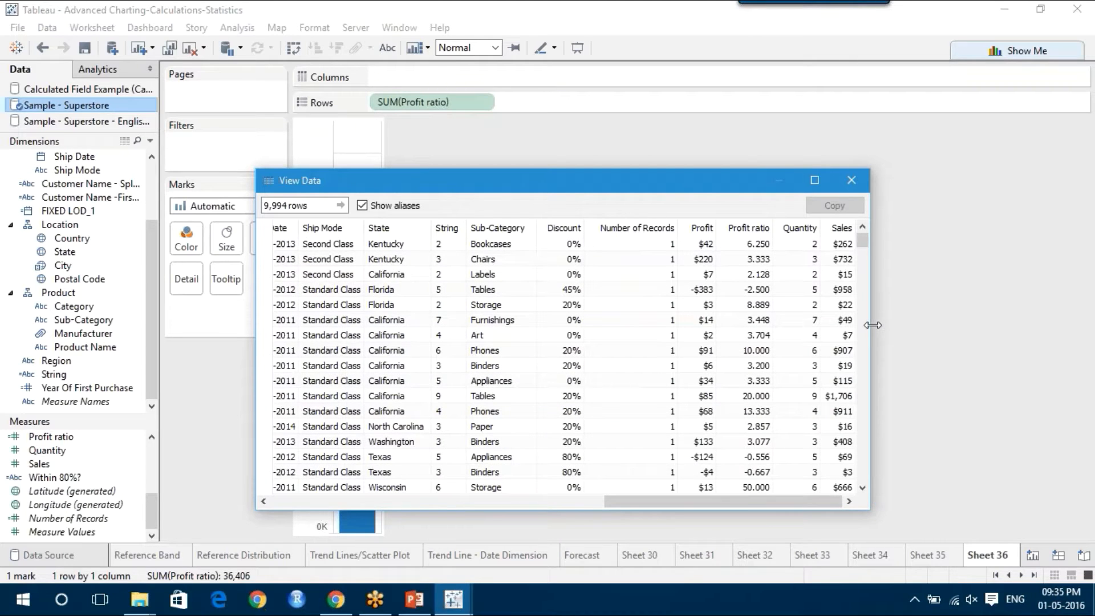
drag(874, 325, 1054, 292)
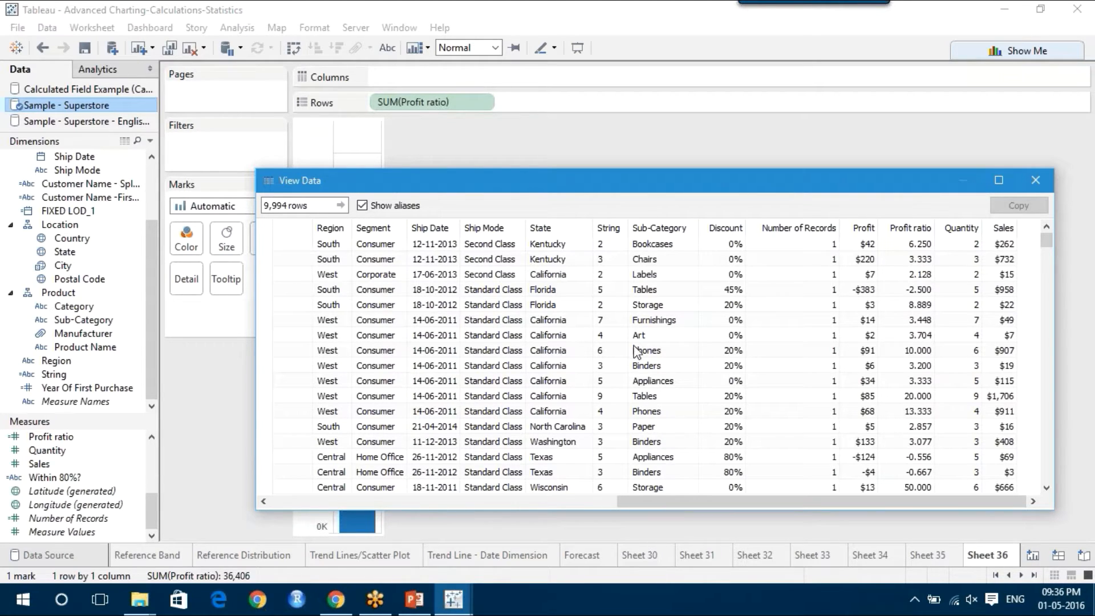
click(268, 232)
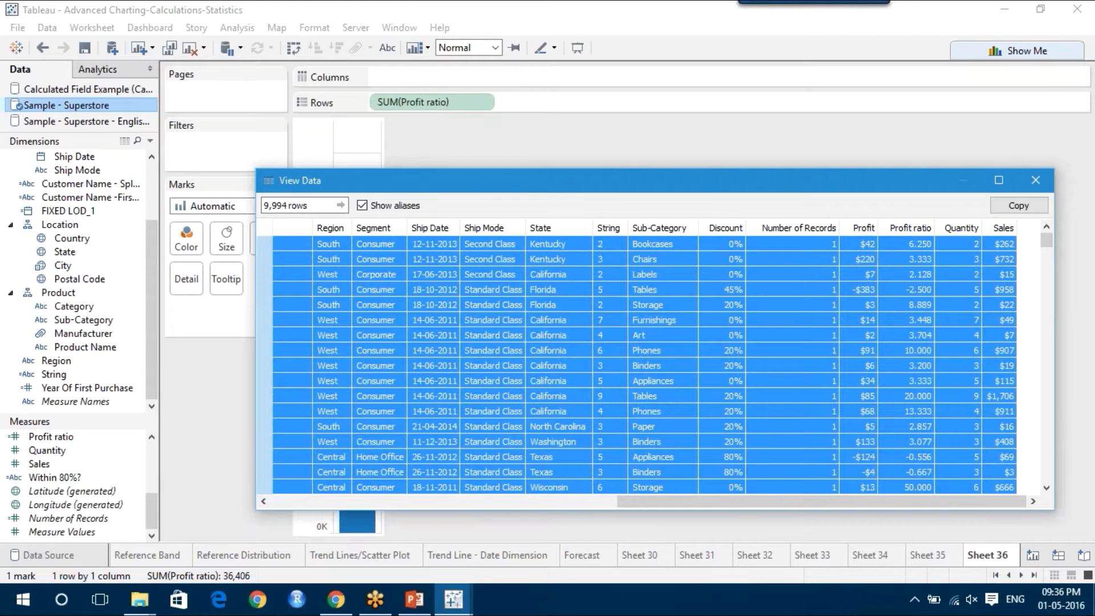
click(1030, 206)
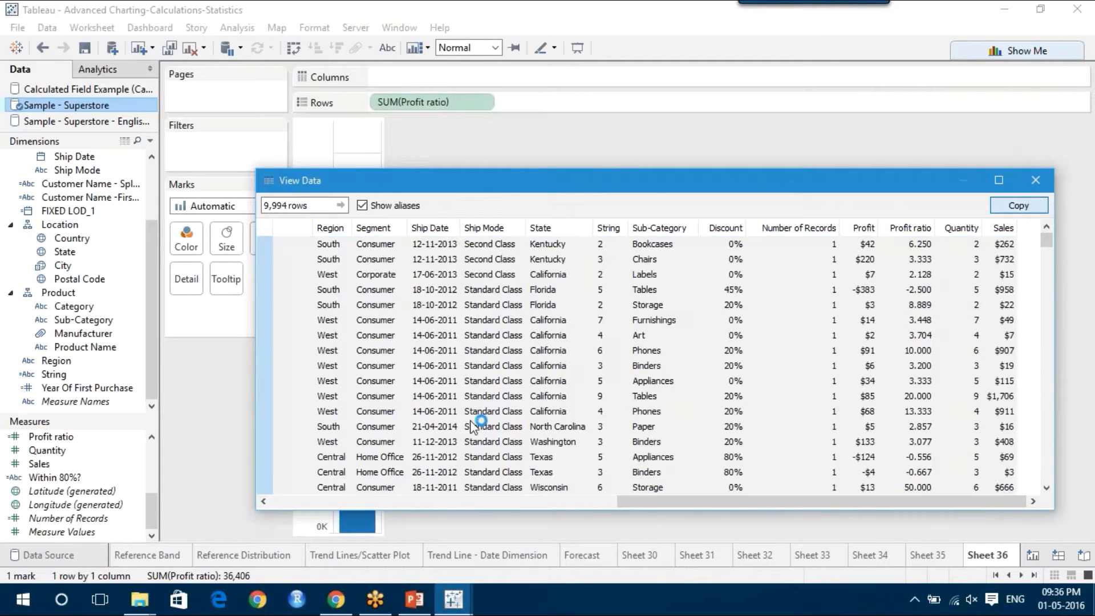
- Open Excel 2013 and create a blank workbook
click(64, 602)
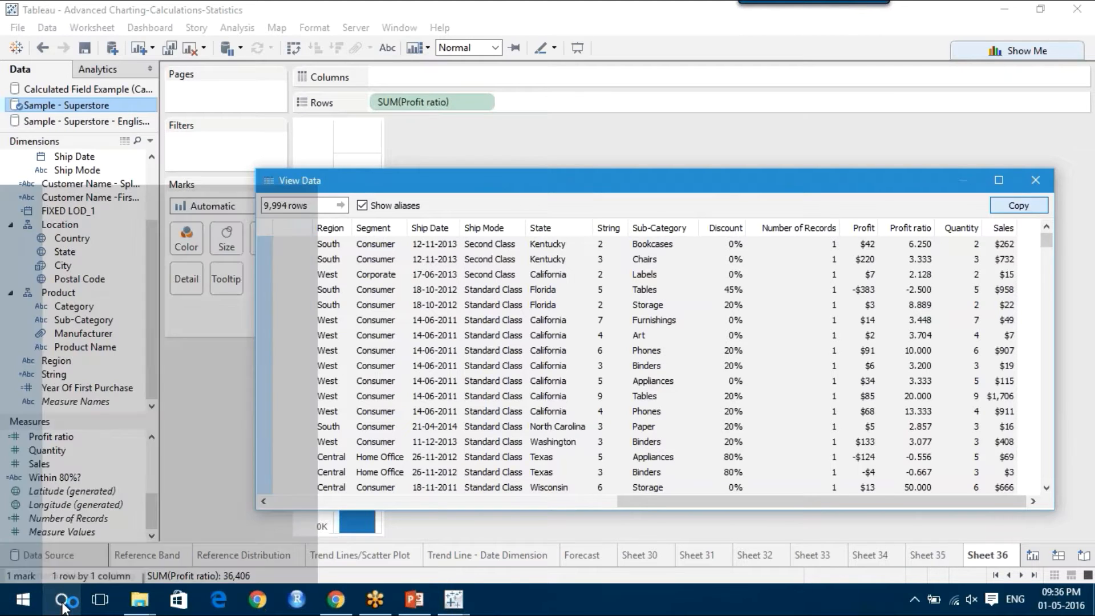
text(excel)
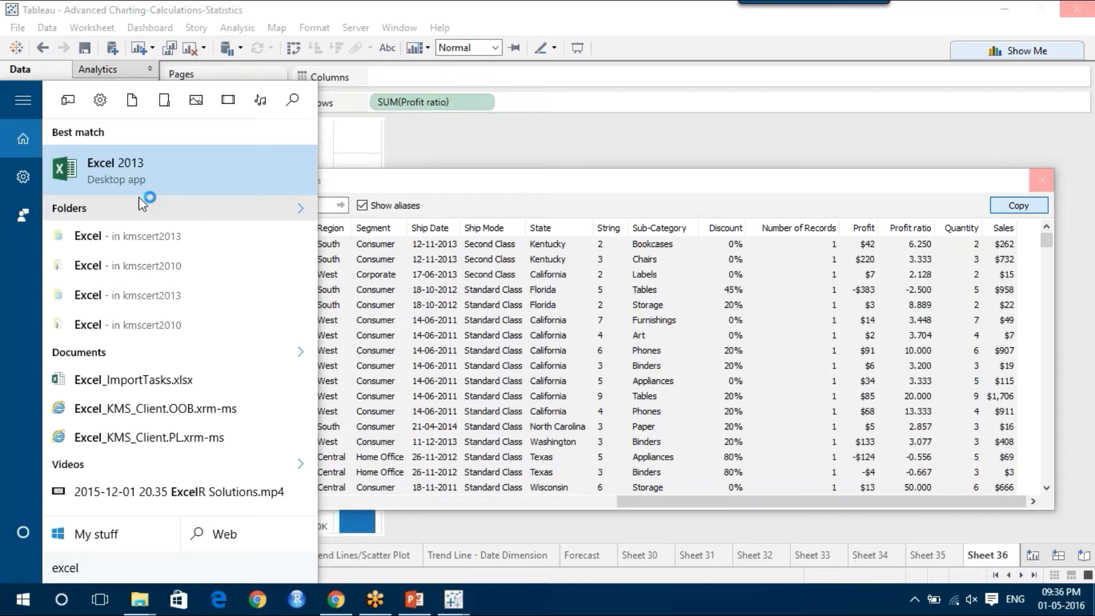
click(117, 163)
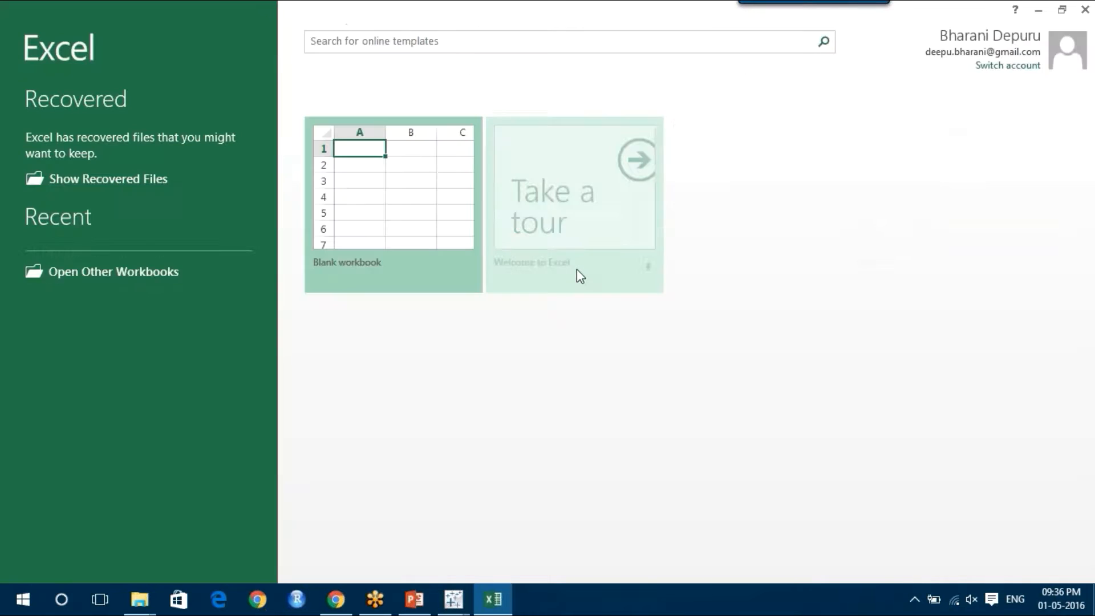
click(419, 218)
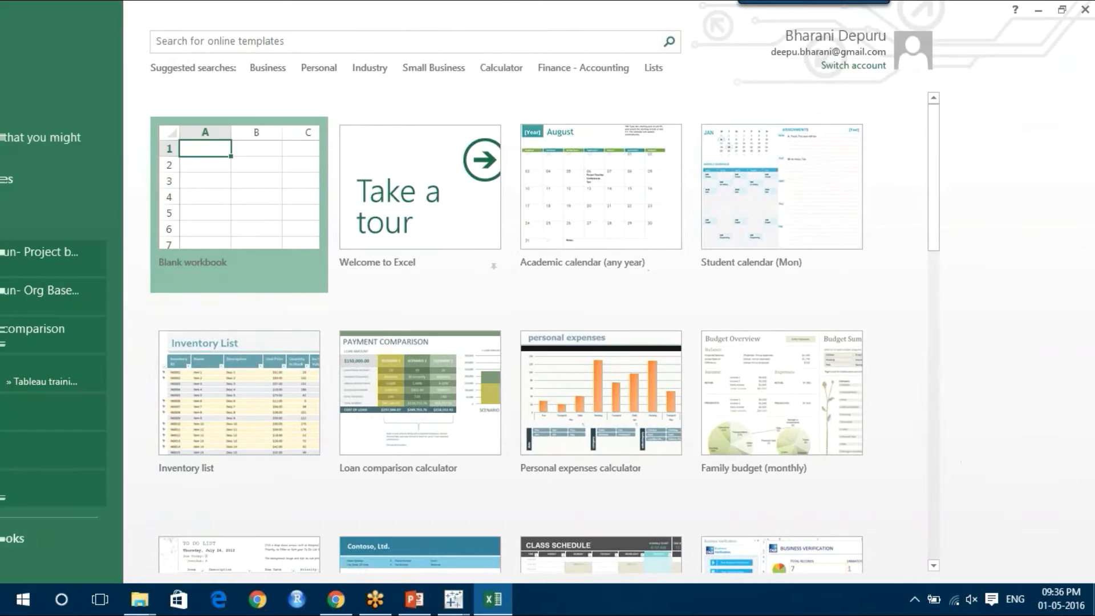
key(Return)
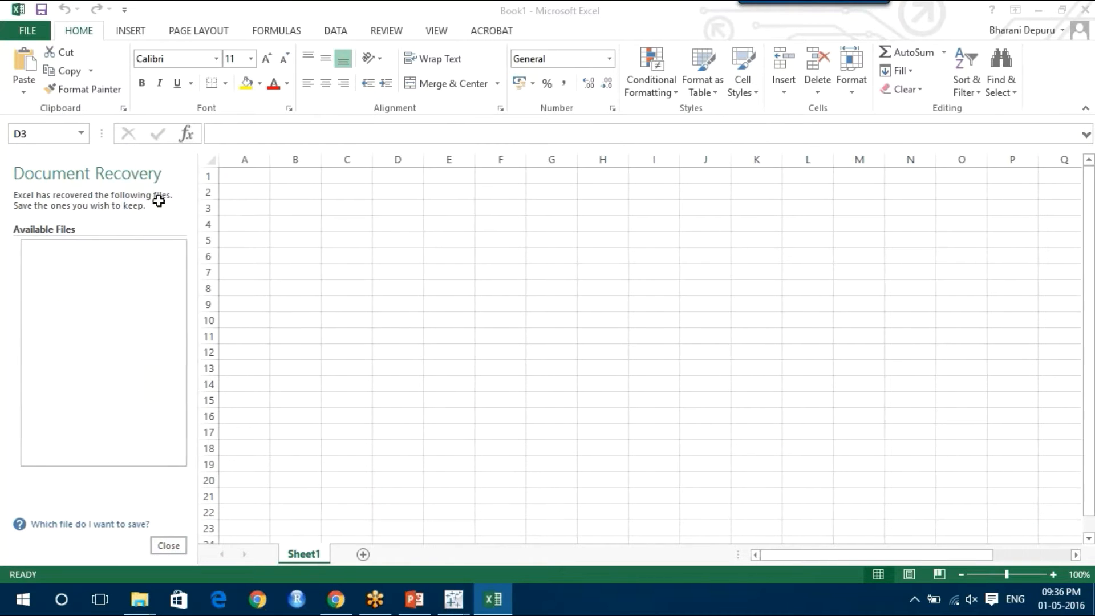
- Paste the copied Superstore data into Sheet1 starting at cell A1
click(14, 158)
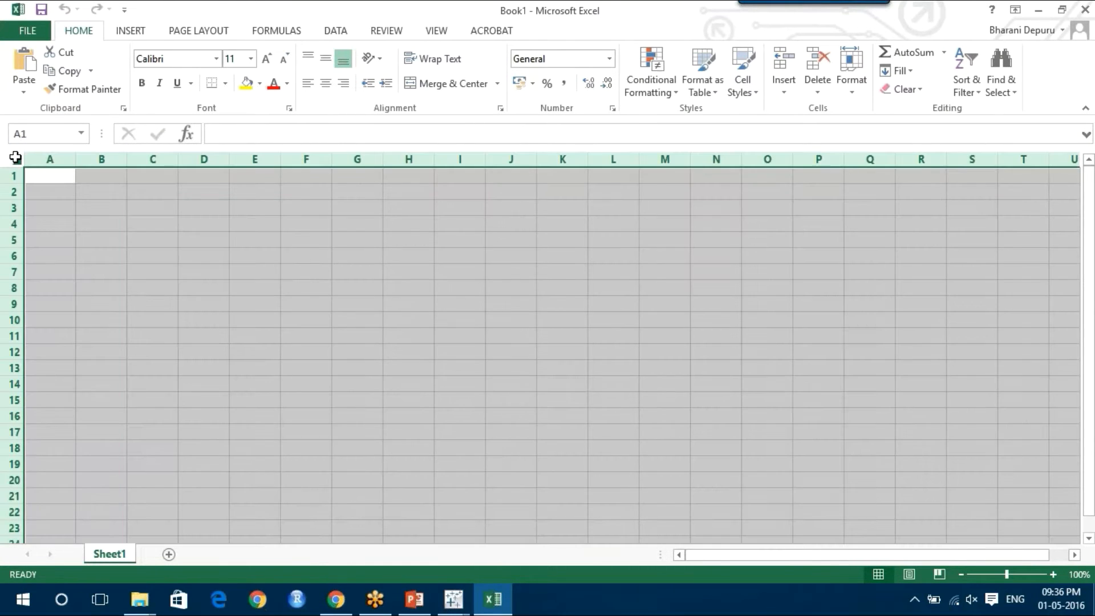
click(41, 177)
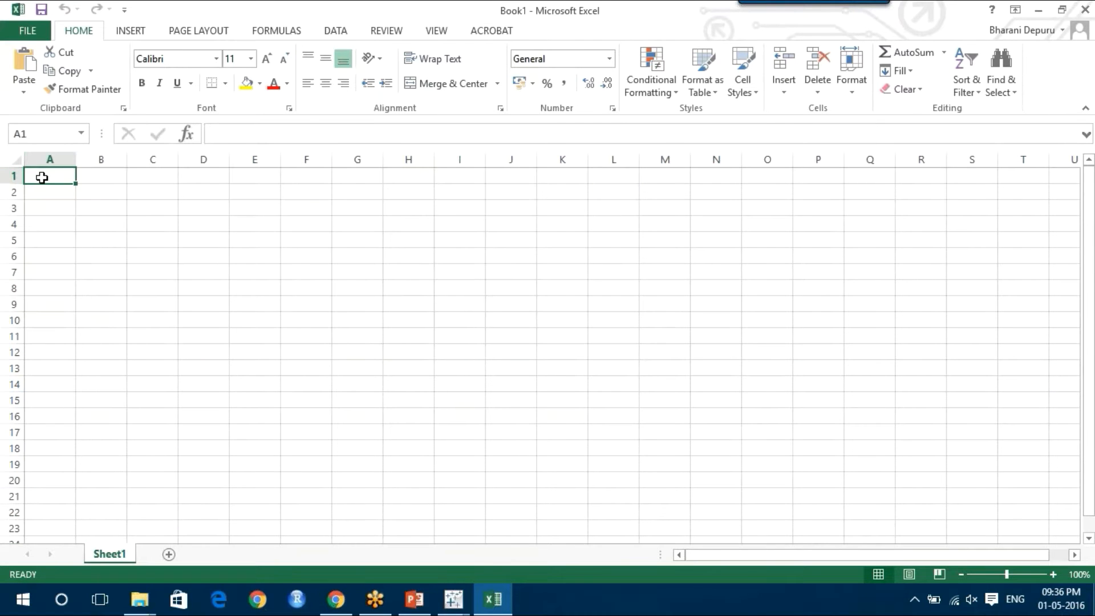
key(ctrl+v)
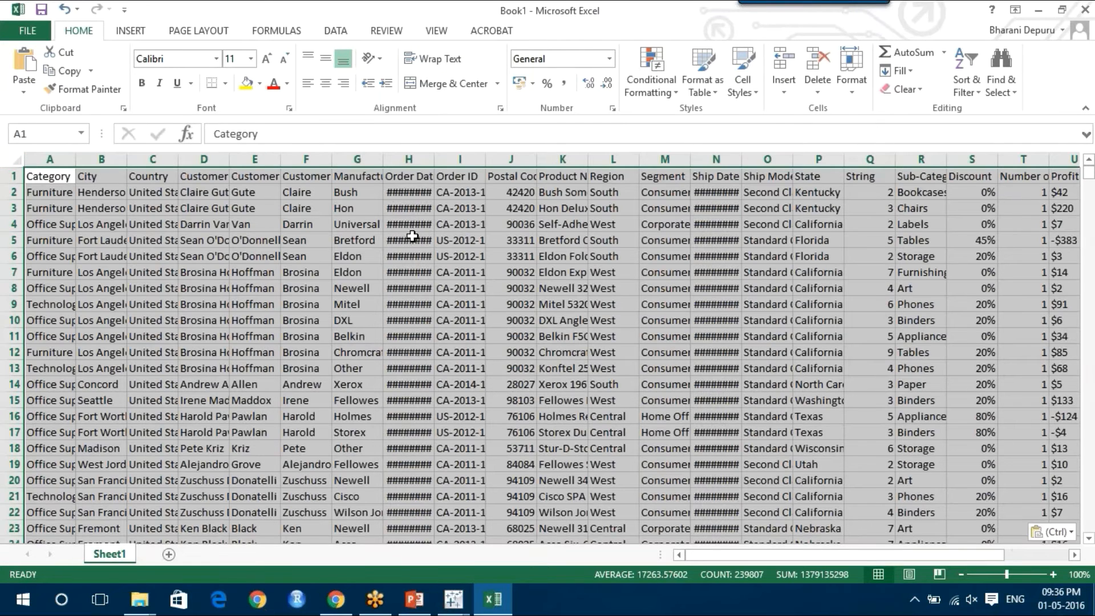
- Add a "Profit Ratio" heading in cell Z1, beyond the Sales column of the pasted data
scroll(636, 421, right, 20)
scroll(636, 421, left, 20)
drag(951, 551, 1015, 551)
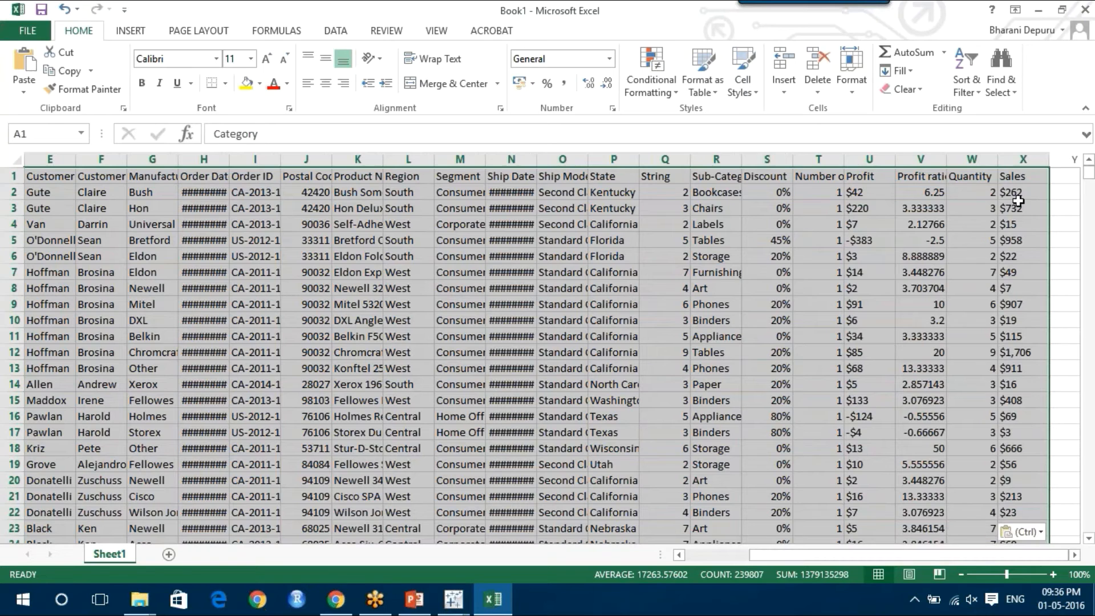
click(1018, 201)
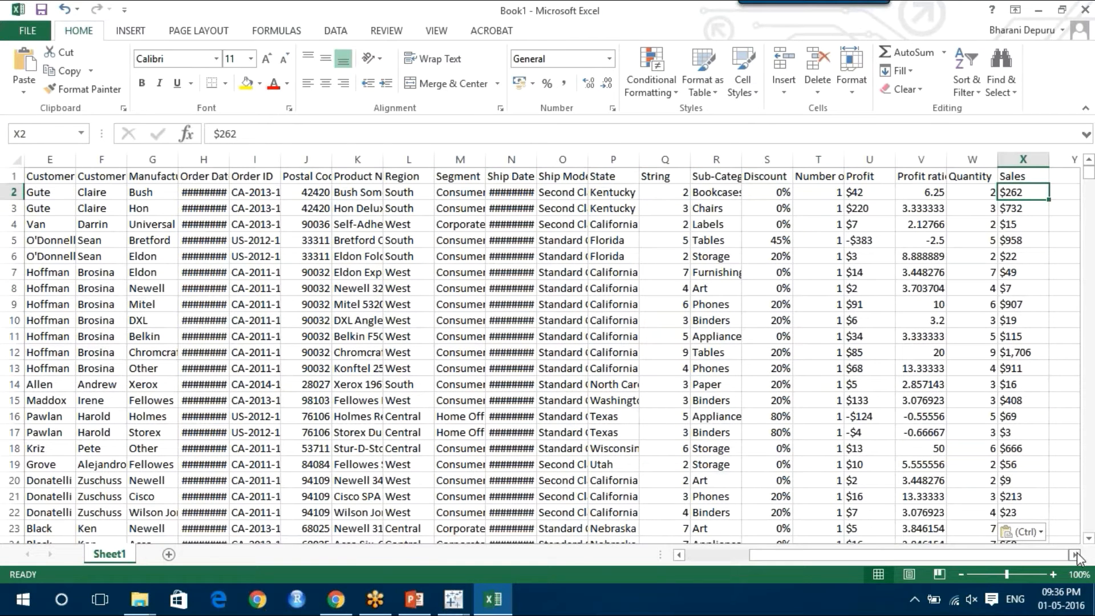
click(1076, 555)
click(1076, 555)
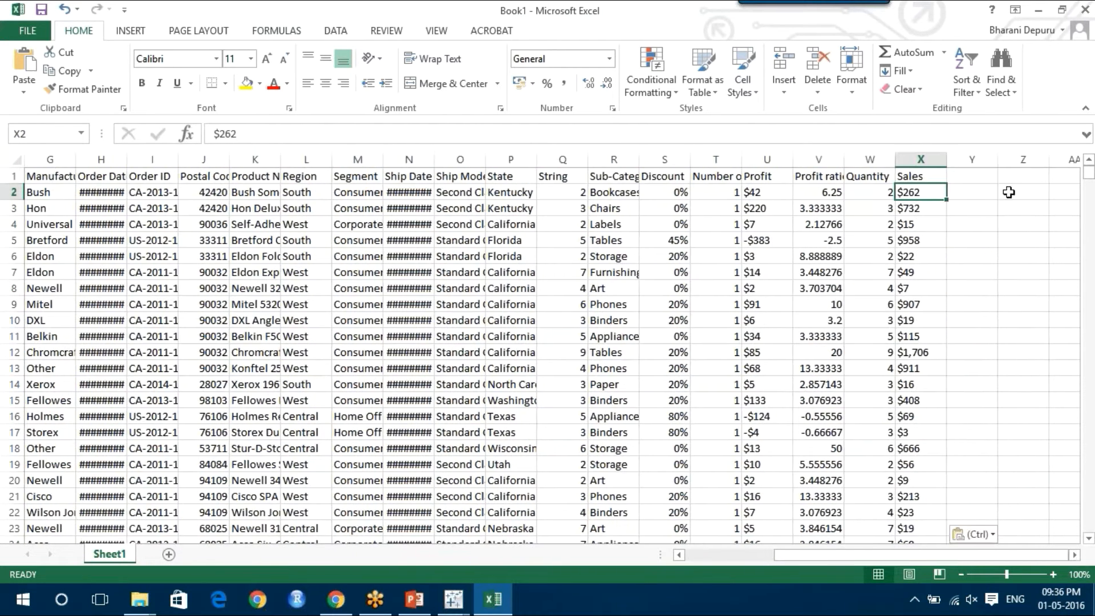
click(1021, 176)
text(Prof)
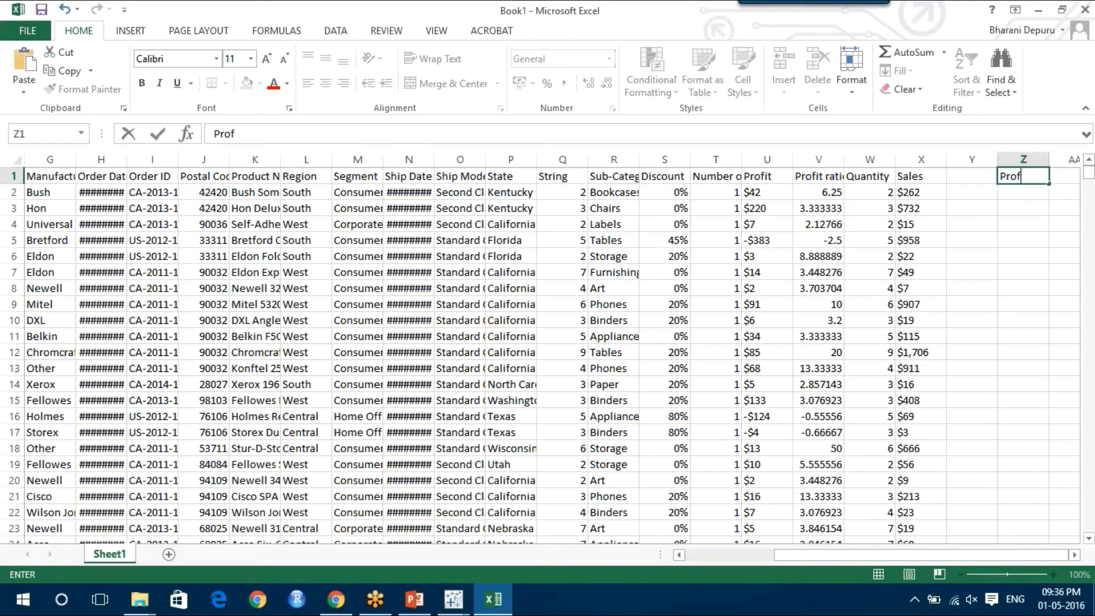
text(it Ratio)
- Enter the formula =X2/U2 in cell Z2 to divide the first row's Sales by its Profit
click(1015, 190)
text(=)
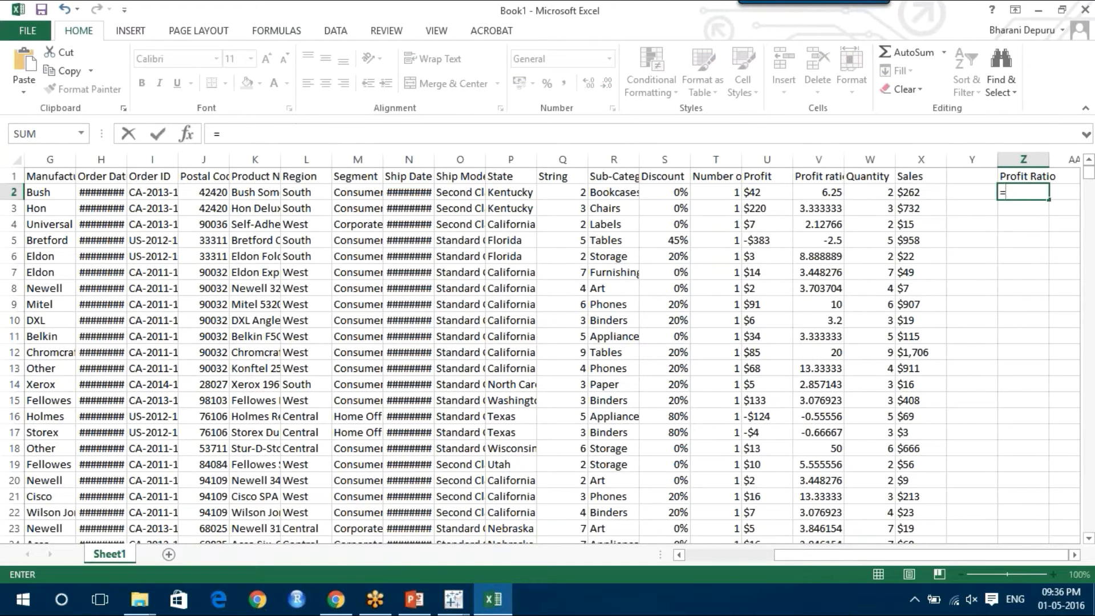
click(910, 191)
text(/)
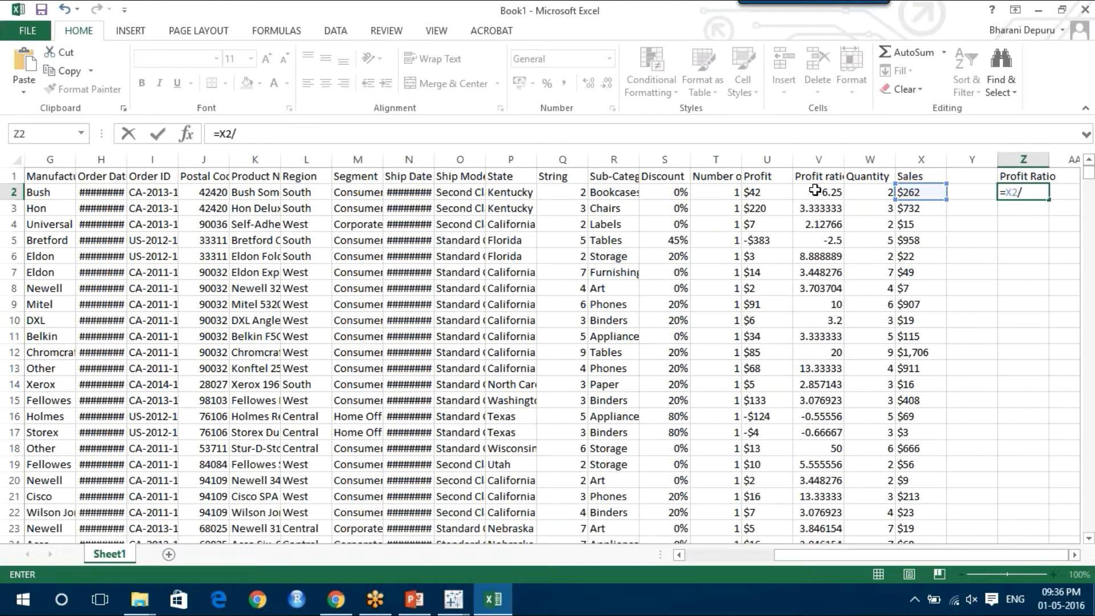
click(777, 192)
key(Return)
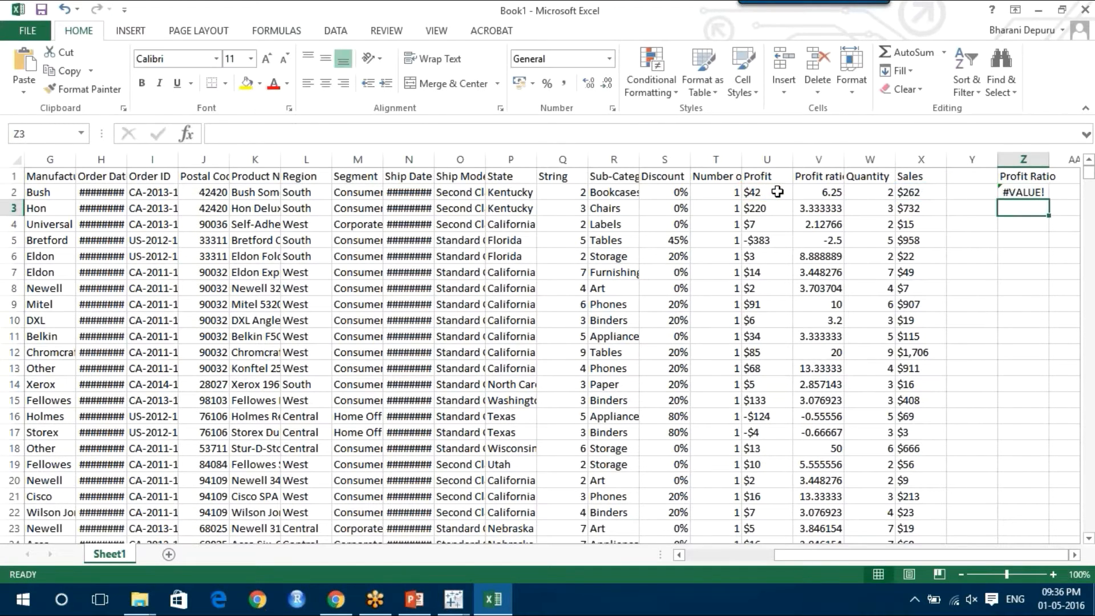
double_click(1035, 192)
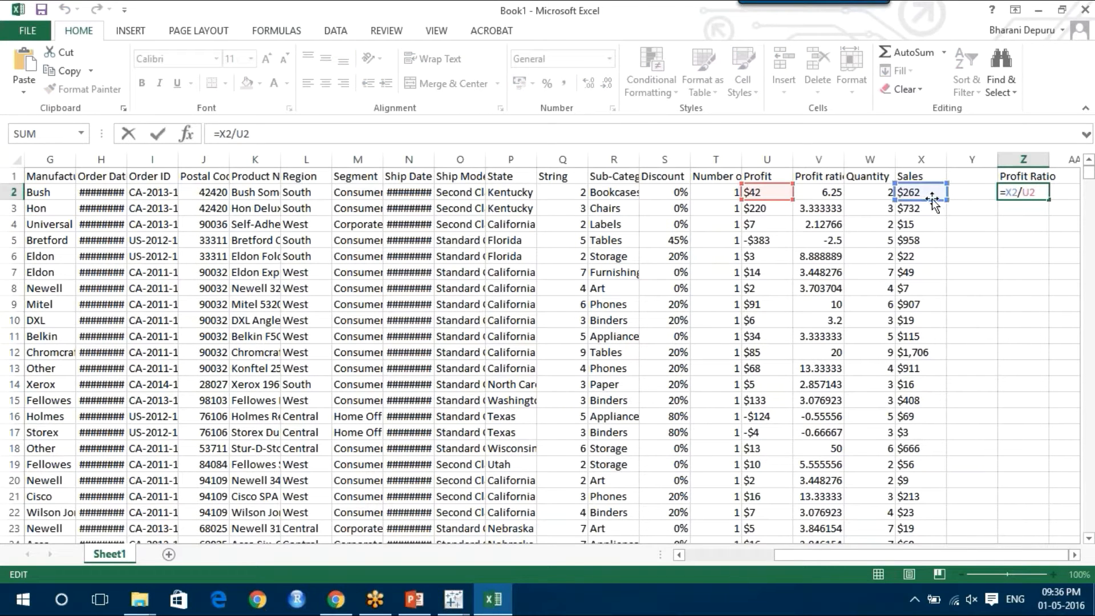
key(Escape)
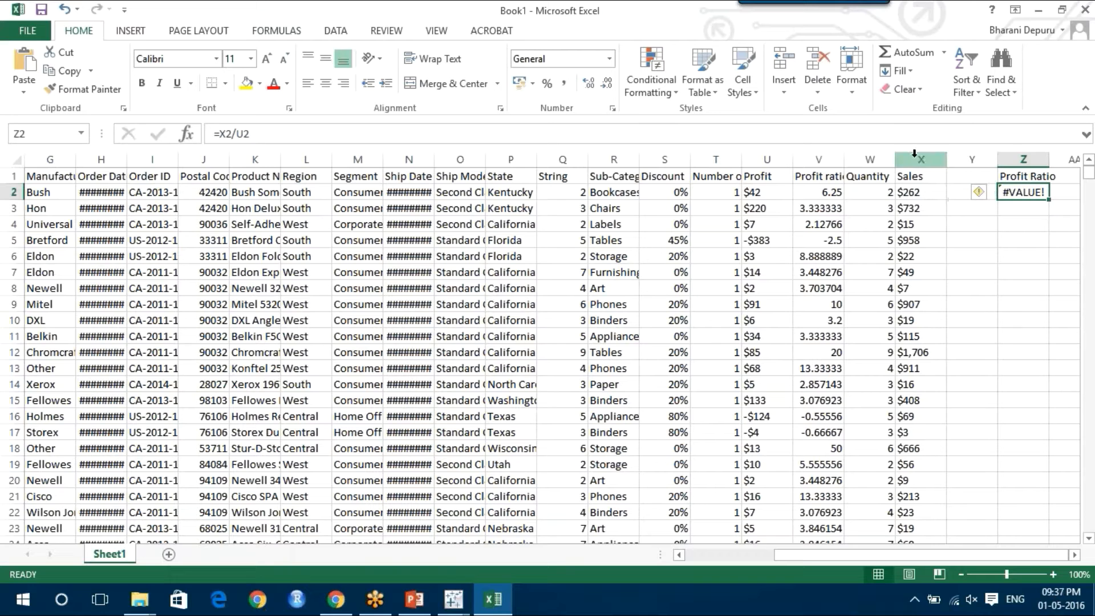
- Replace every $ sign in the Sales column (X) with nothing
click(918, 158)
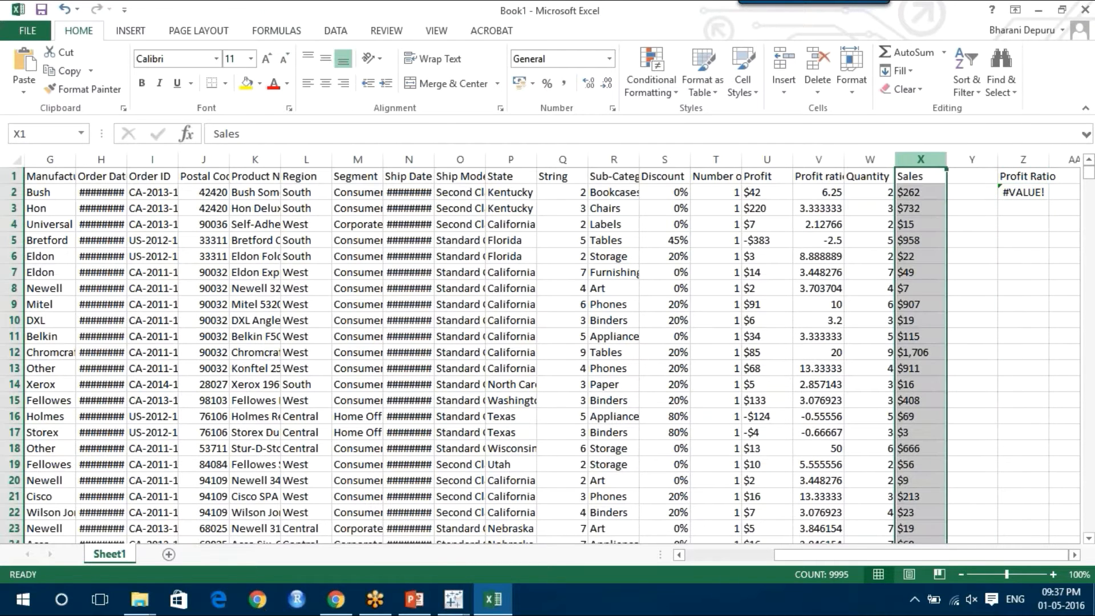
key(ctrl+f)
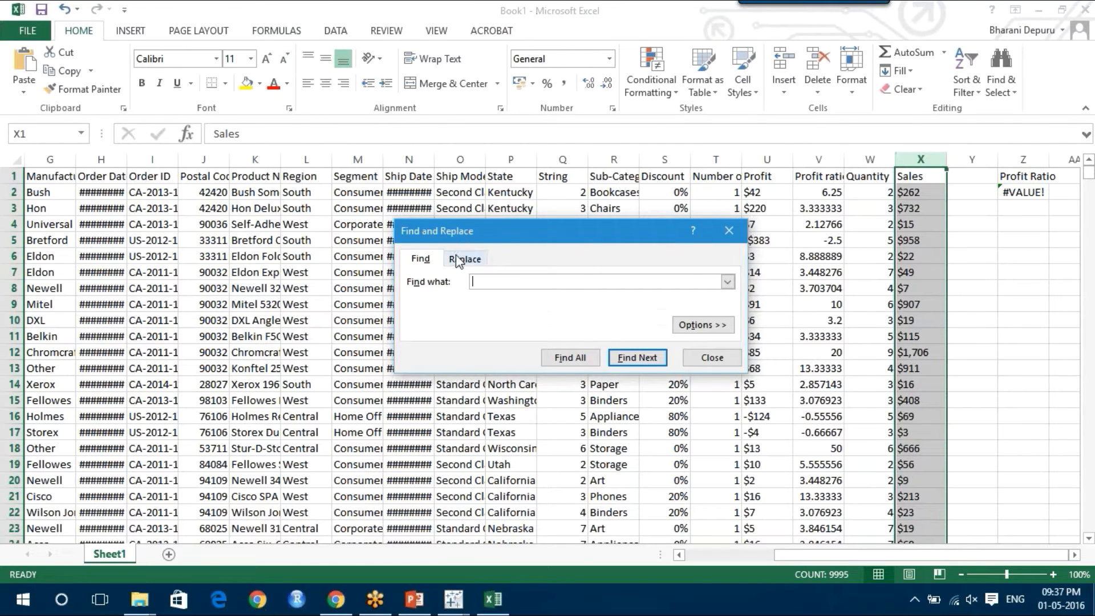
click(456, 260)
text($)
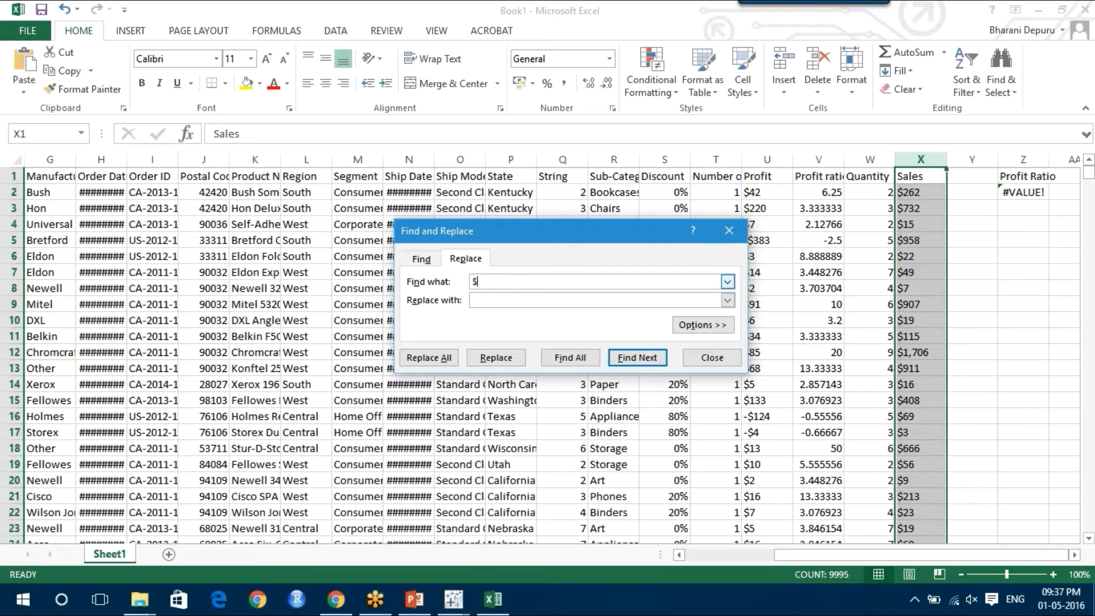
click(429, 357)
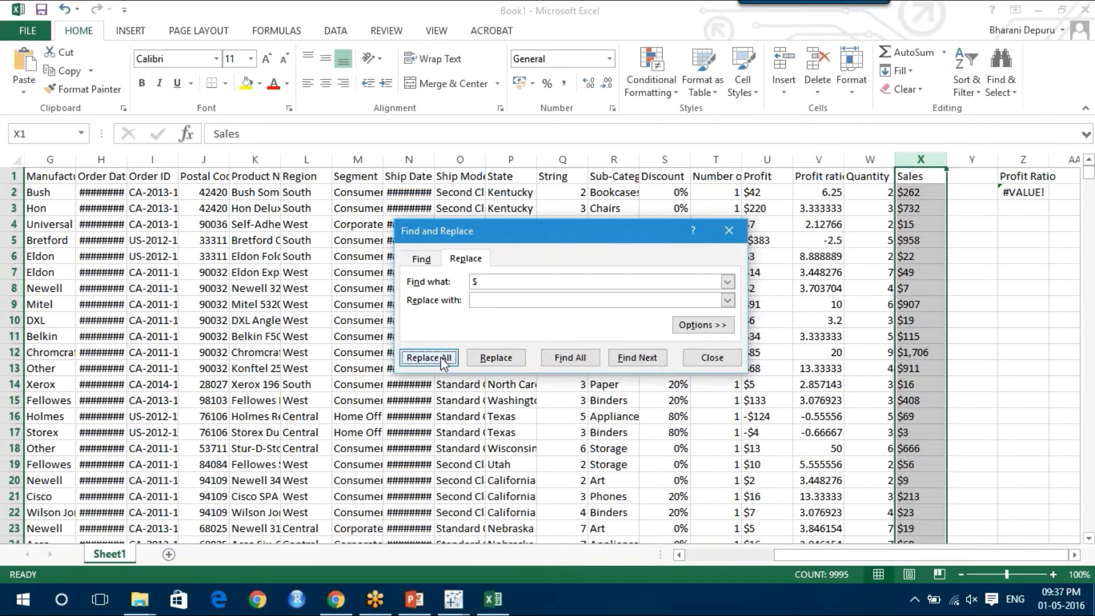
key(Return)
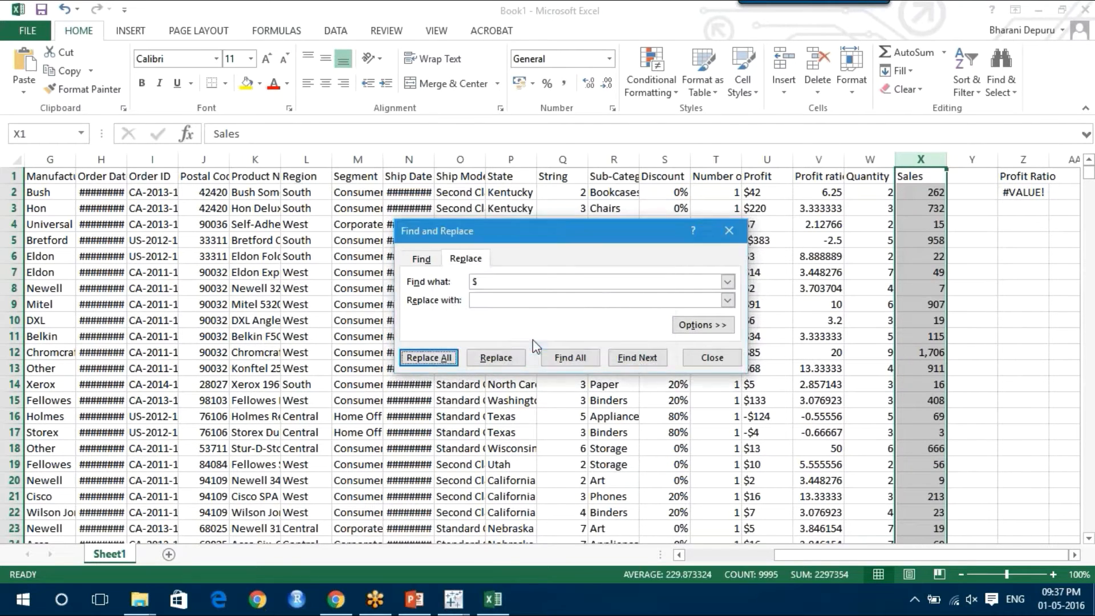
click(713, 358)
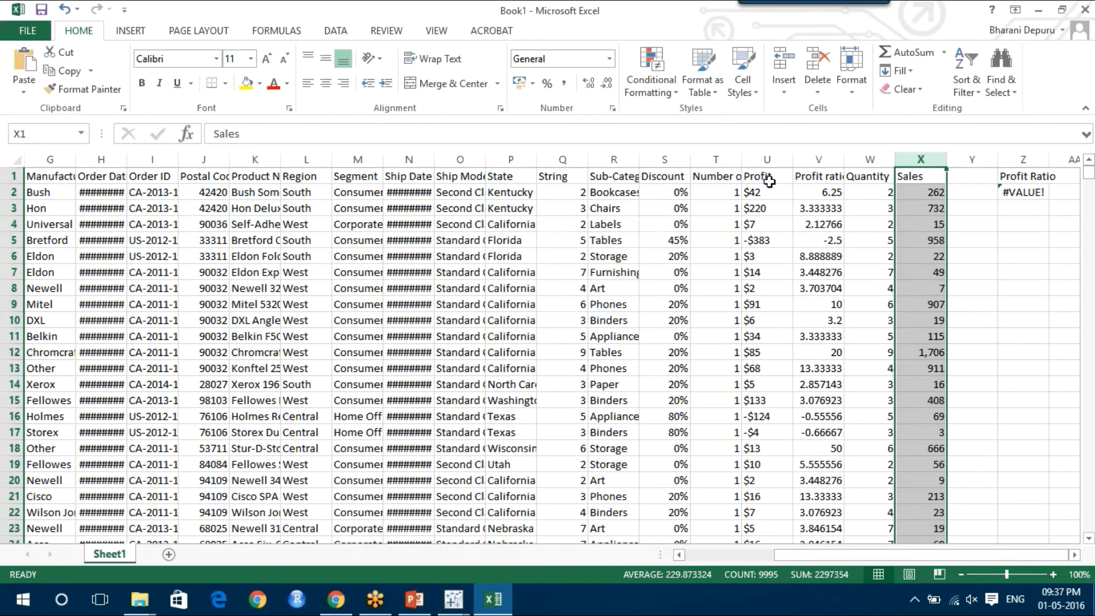
- Remove all $ signs from the Profit column (U) using Find and Replace
click(757, 159)
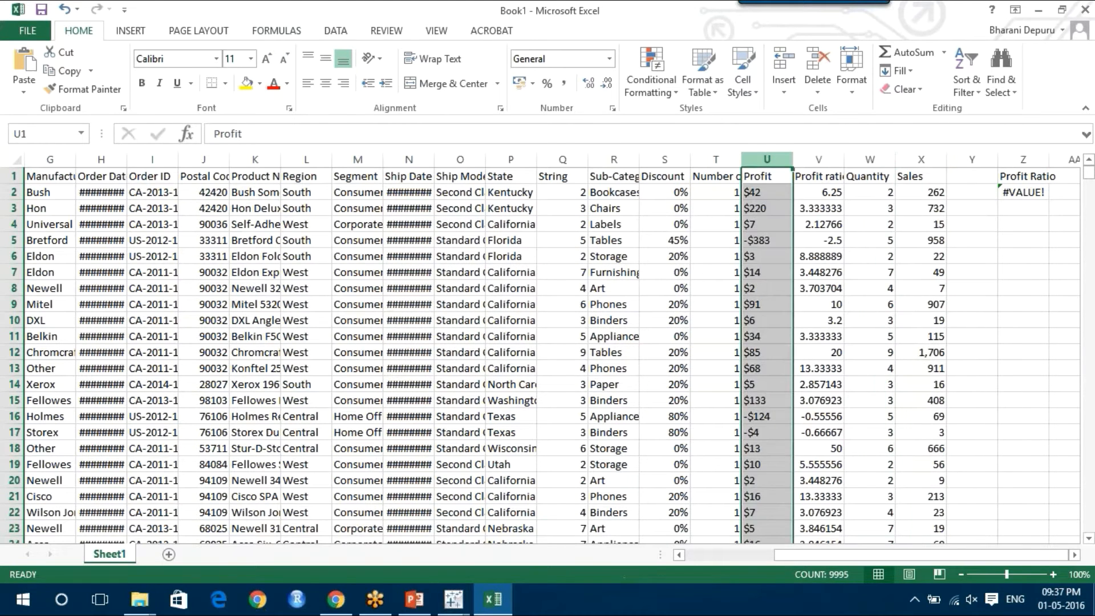
key(ctrl+f)
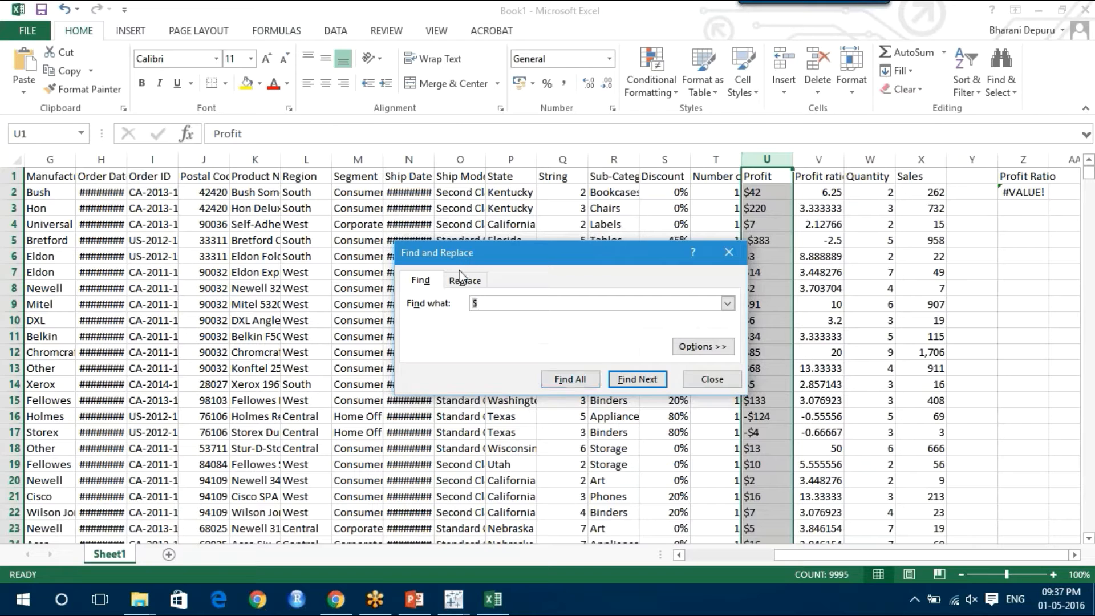
click(463, 279)
click(431, 379)
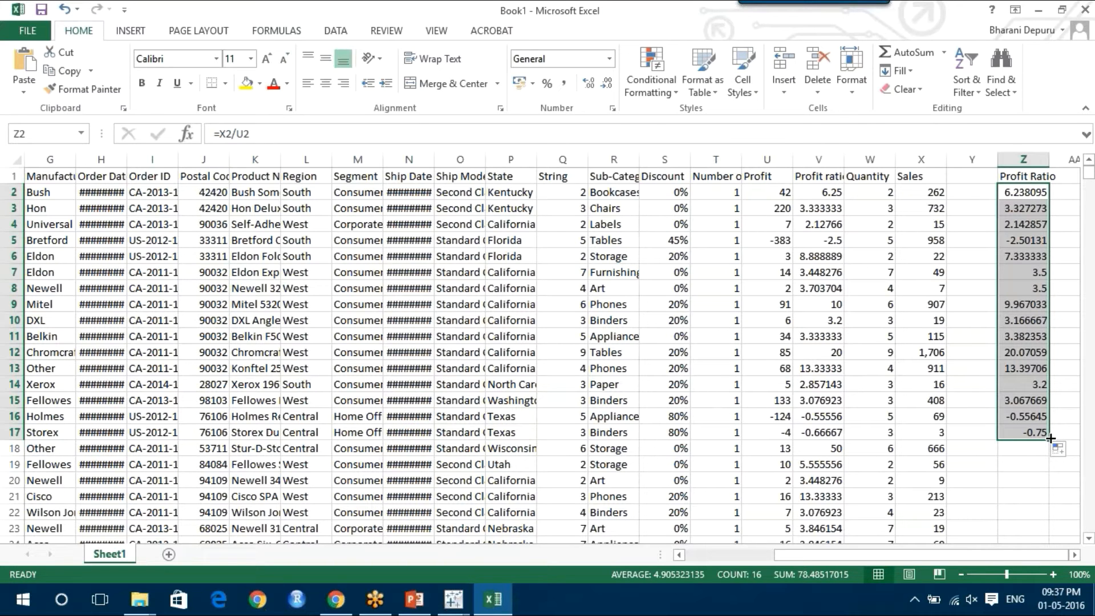
- Fill the Profit Ratio formula in column Z down to the last data row, 9995
drag(1050, 440, 1057, 608)
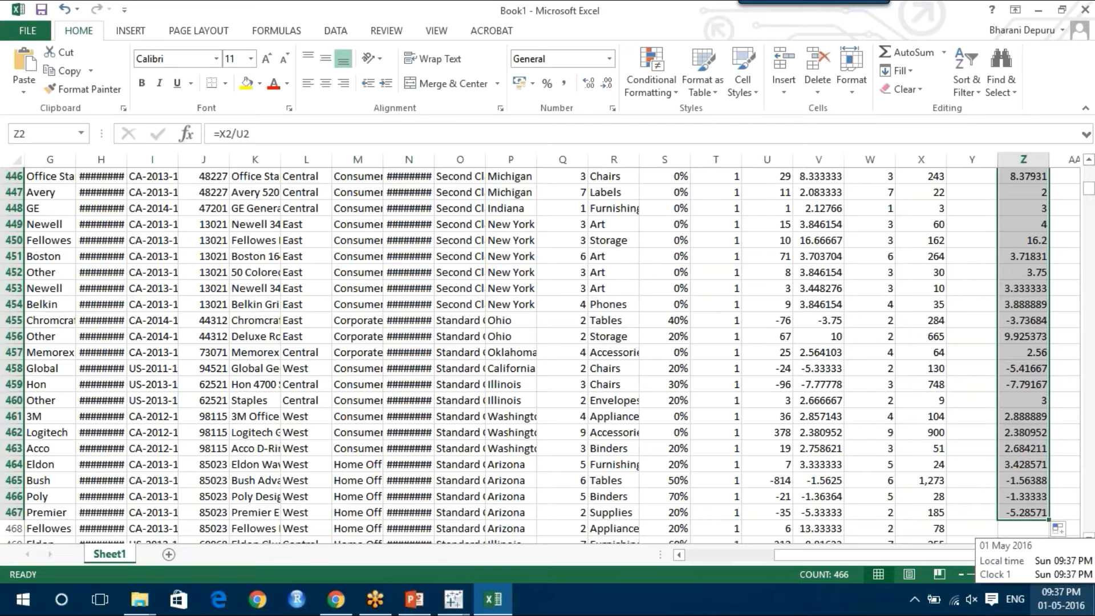
key(ctrl+shift+Down)
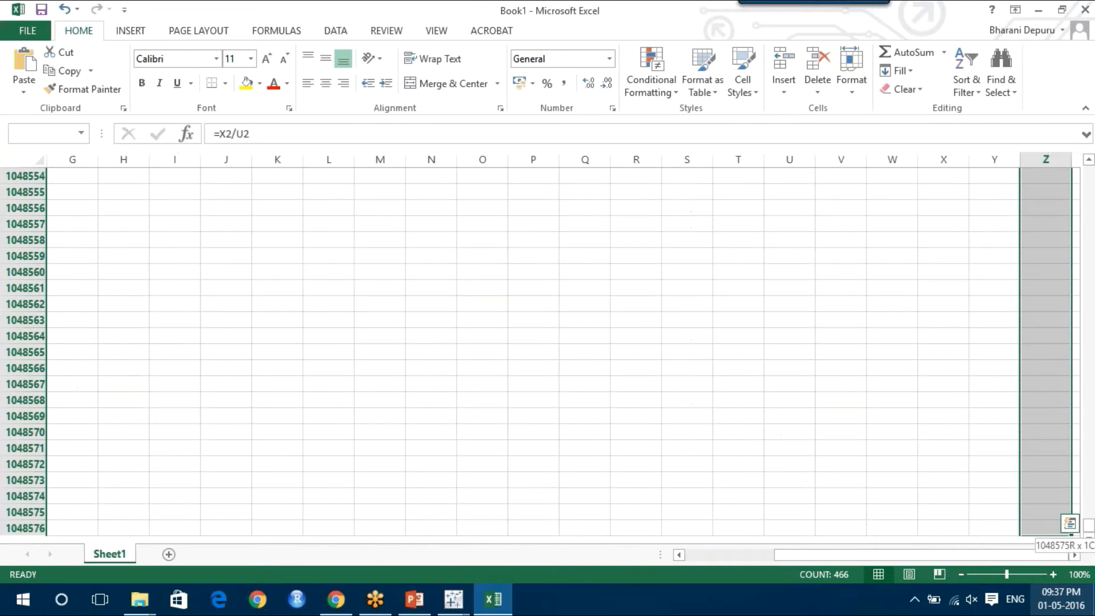
key(ctrl+shift+Up)
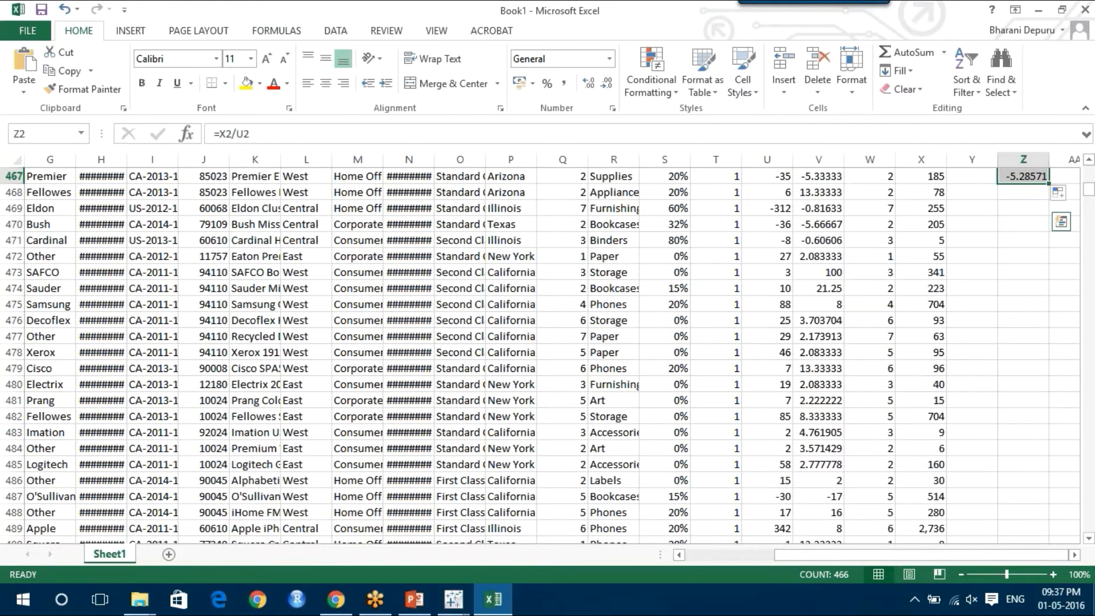
click(1049, 184)
drag(1050, 184, 1042, 612)
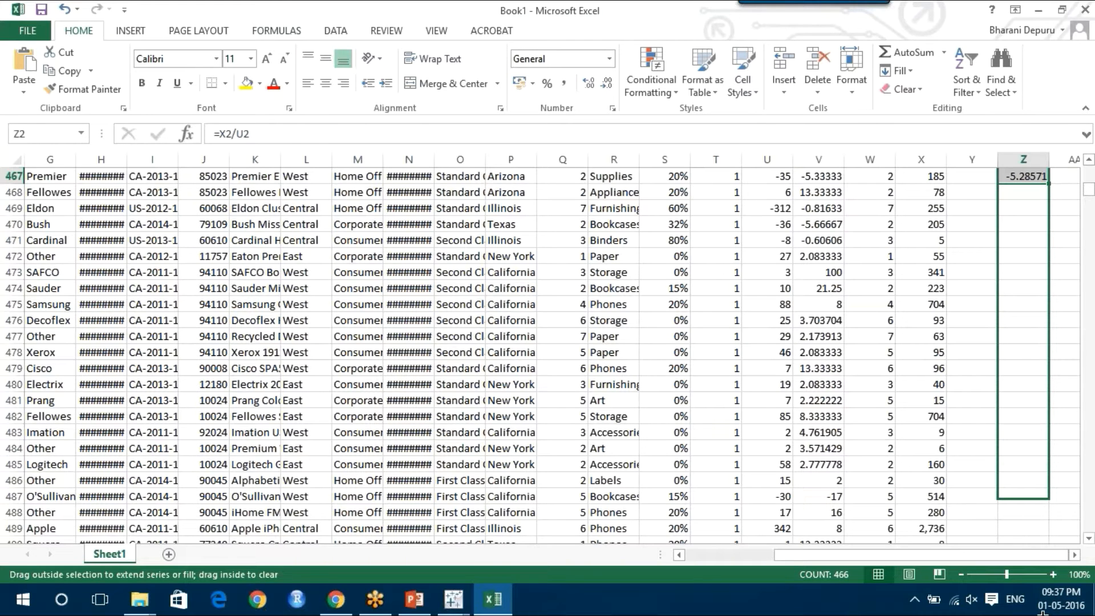
drag(1043, 612, 1047, 613)
drag(1045, 612, 1039, 367)
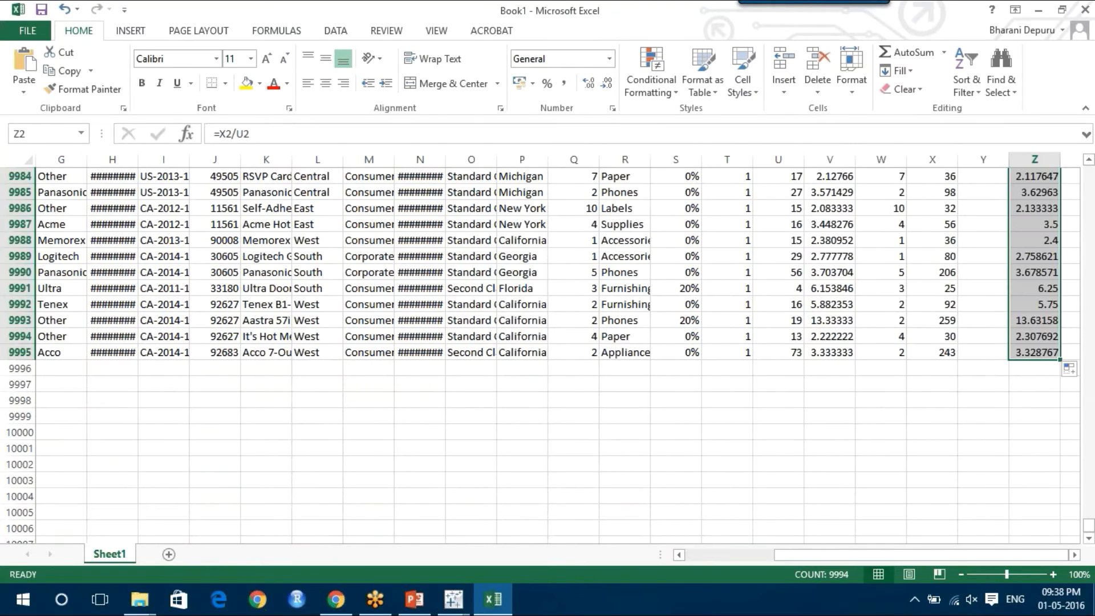
- Total the Profit Ratio column in cell Z9998 with =SUM(Z2:Z9995)
click(988, 399)
click(1021, 402)
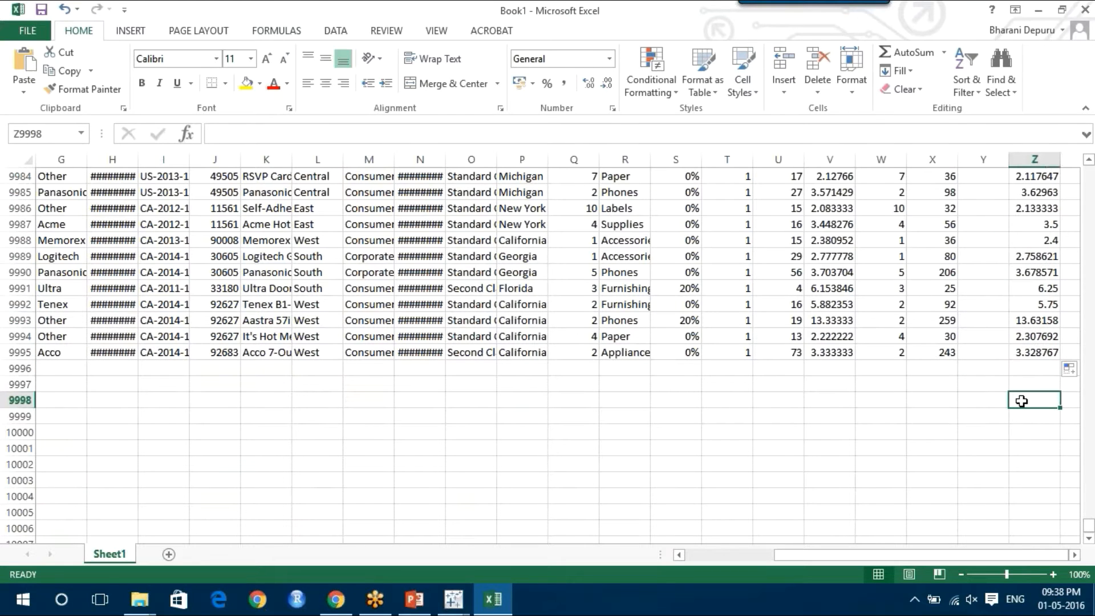
text(=sum)
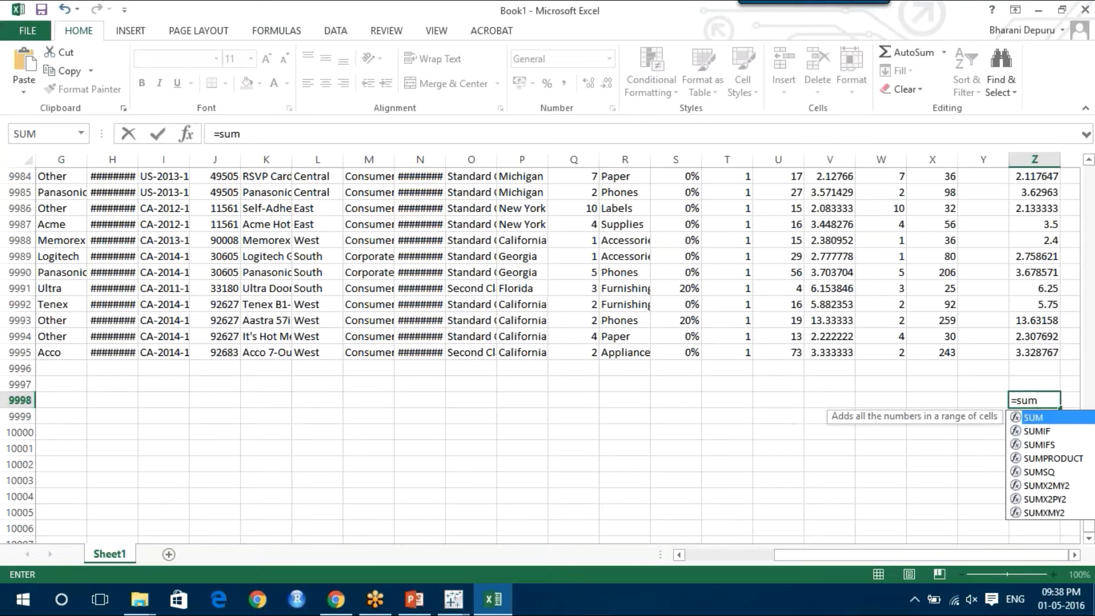
text(()
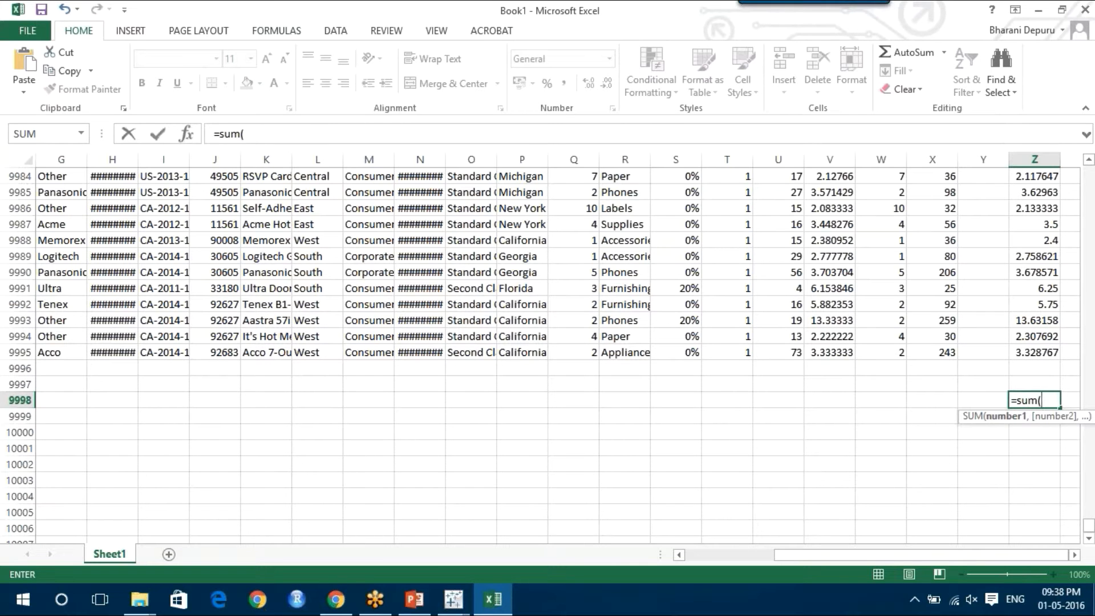
click(1038, 354)
key(ctrl+shift+Up)
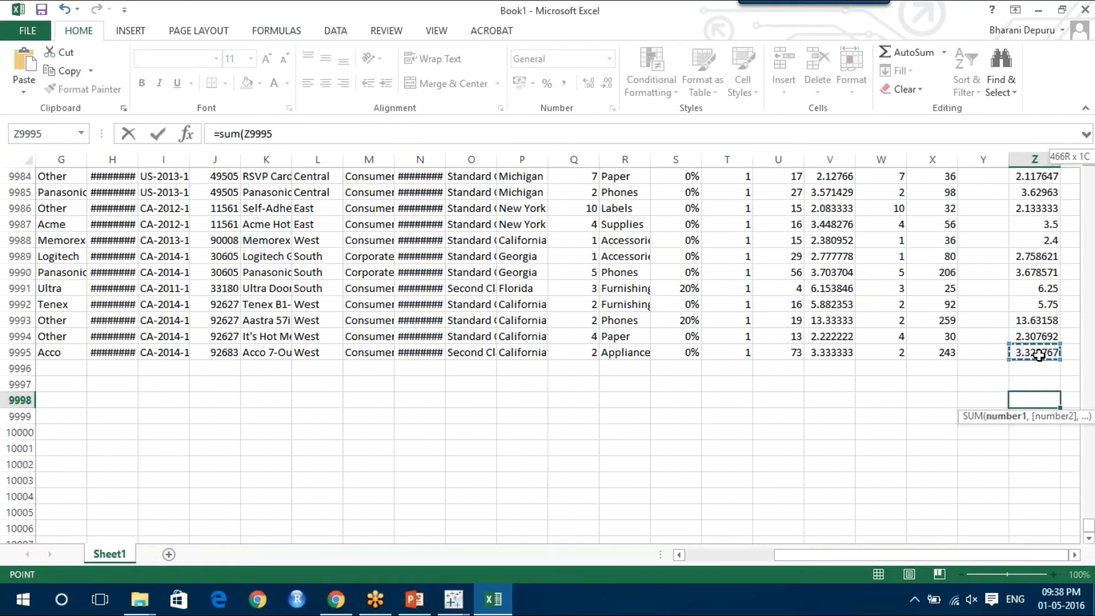
key(shift+Down)
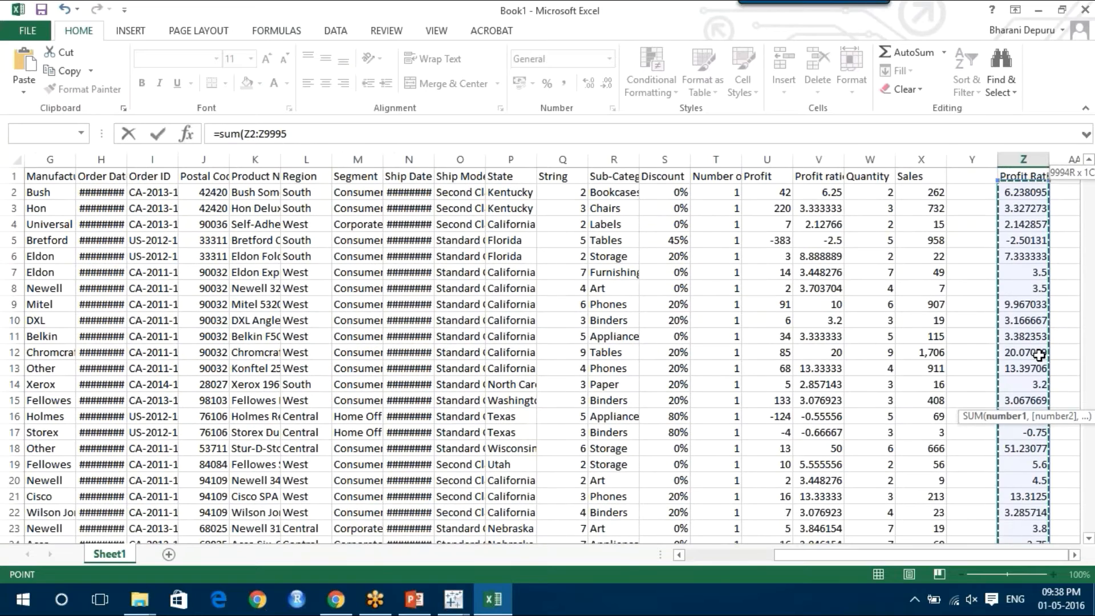
key(Return)
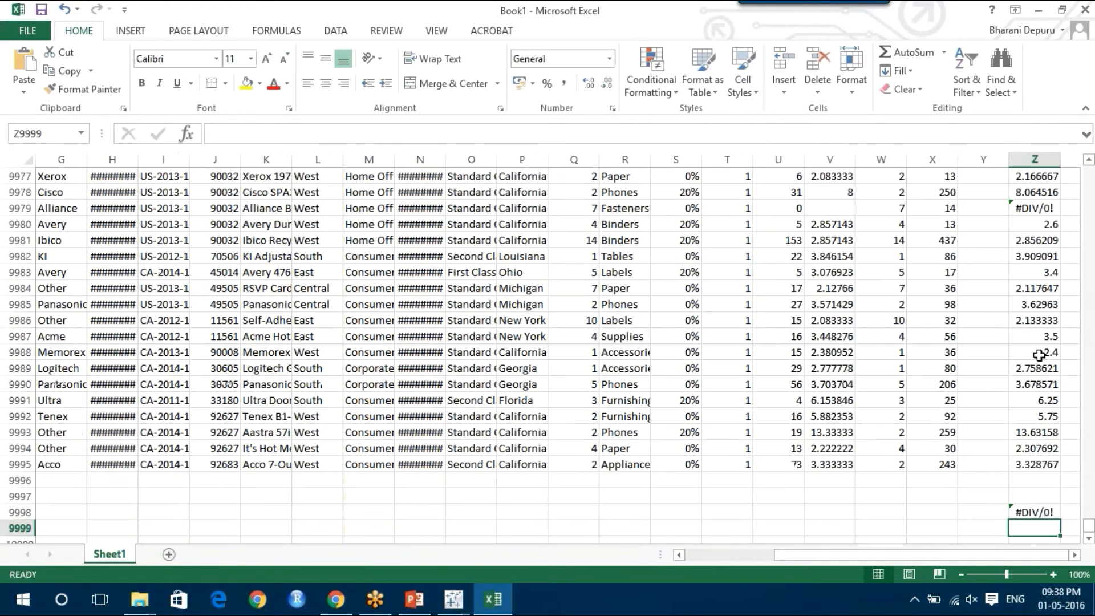
- Examine the sum formula in Z9998 and the ratio formula in Z9979, and return to the first data rows
double_click(1040, 513)
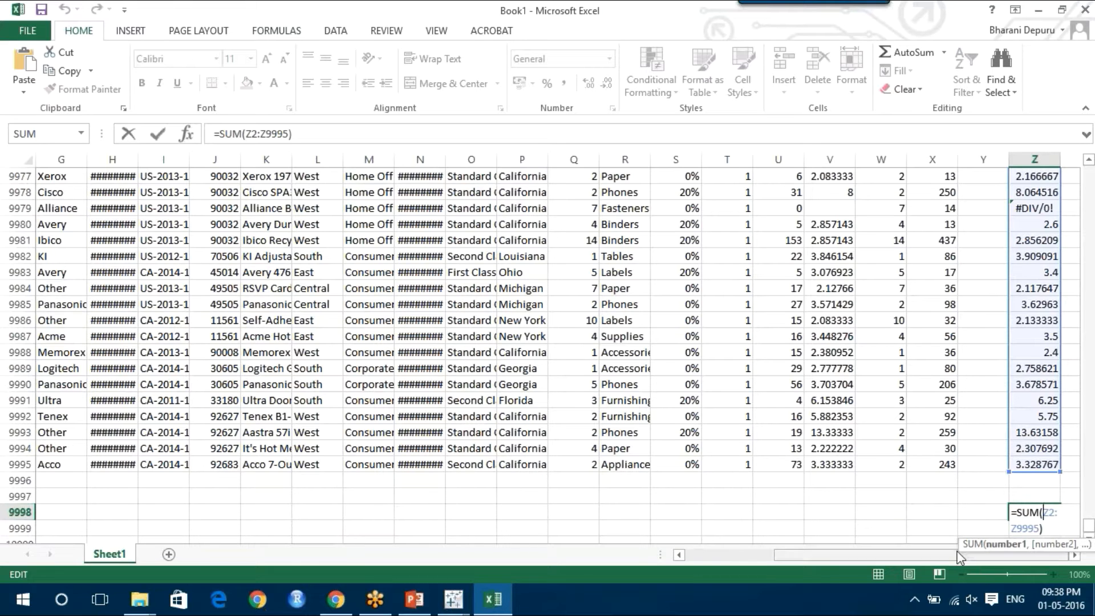
click(1075, 555)
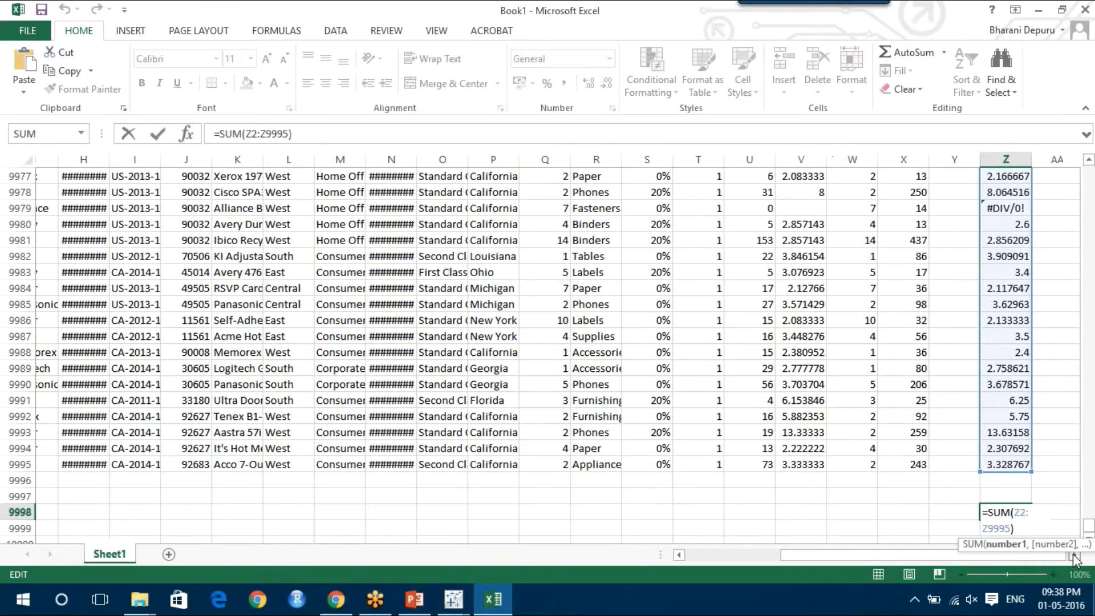
click(1074, 555)
click(1074, 555)
click(1075, 555)
click(1074, 555)
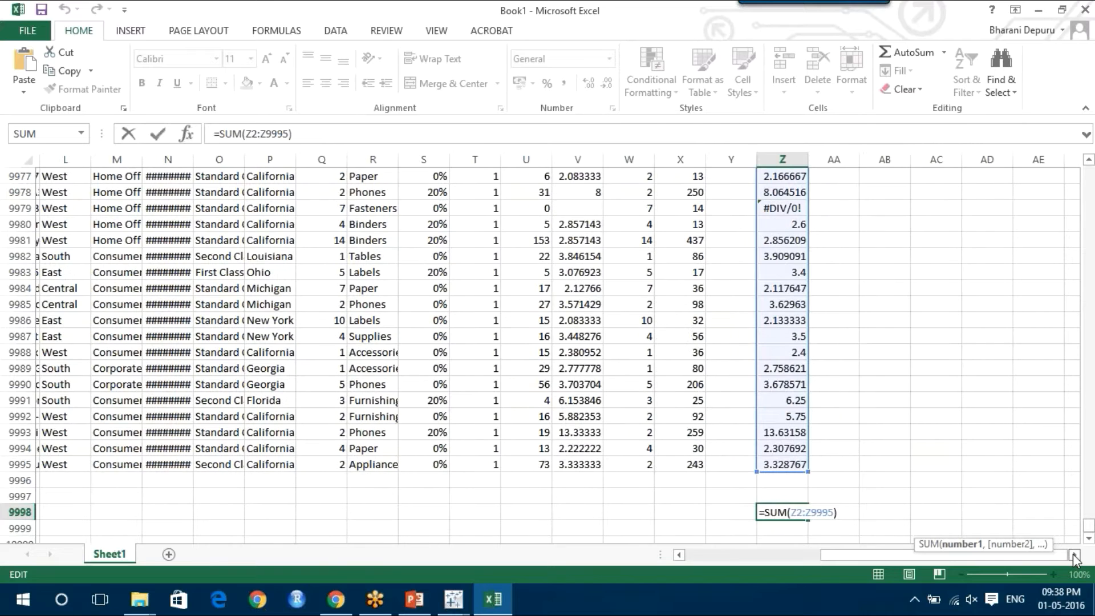
click(1074, 555)
key(ctrl+Return)
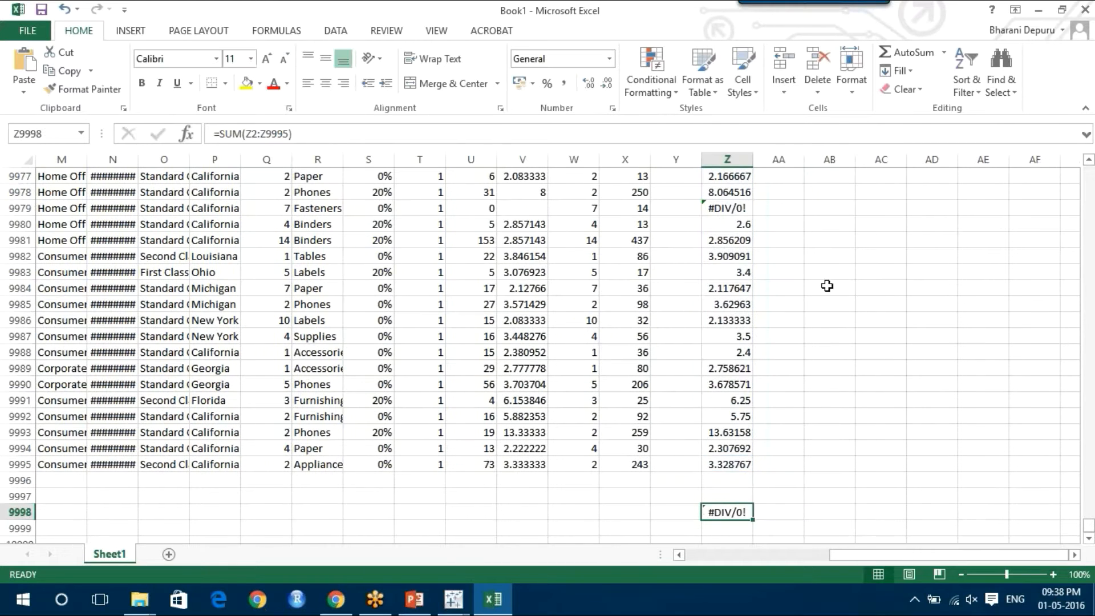
click(723, 204)
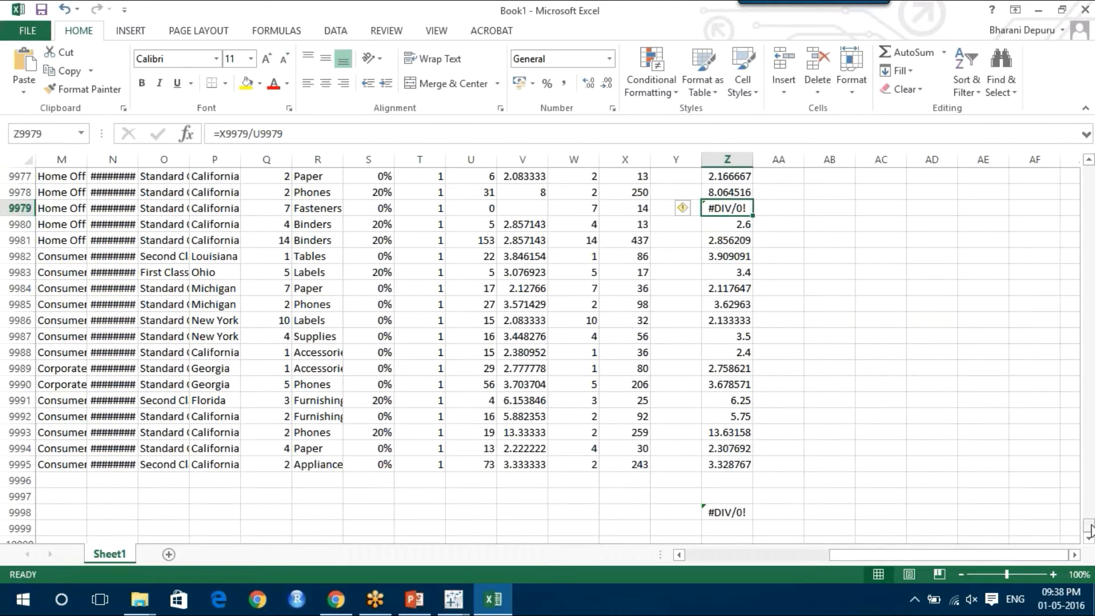
drag(1090, 531, 1089, 171)
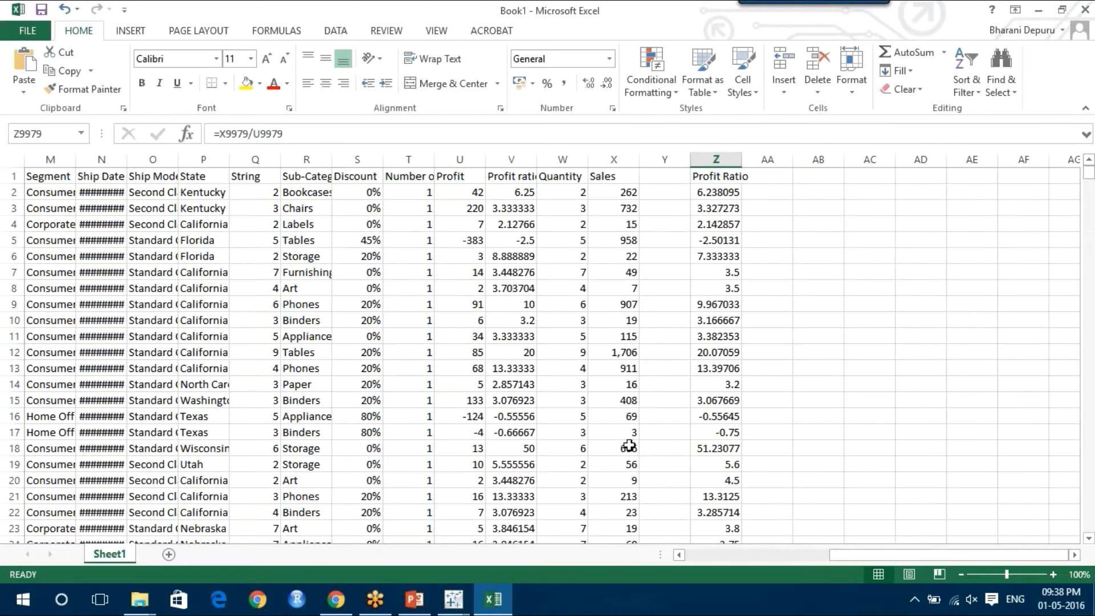
- Switch to the Advanced Charting workbook in Tableau, close the underlying data window, and check the View Level Expressions line on PowerPoint's LOD slide
click(460, 603)
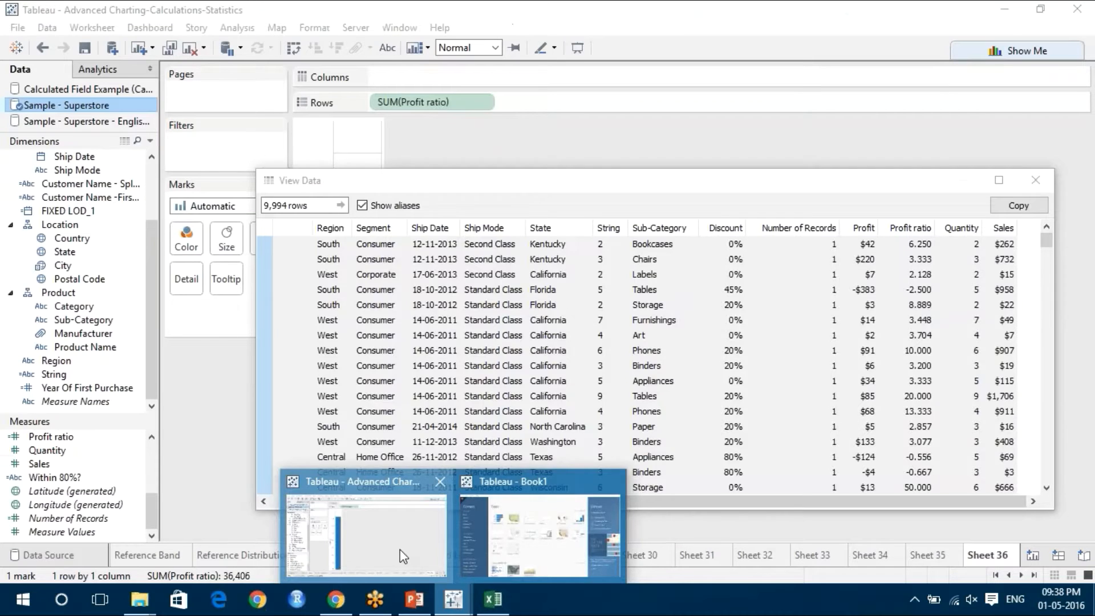
click(400, 549)
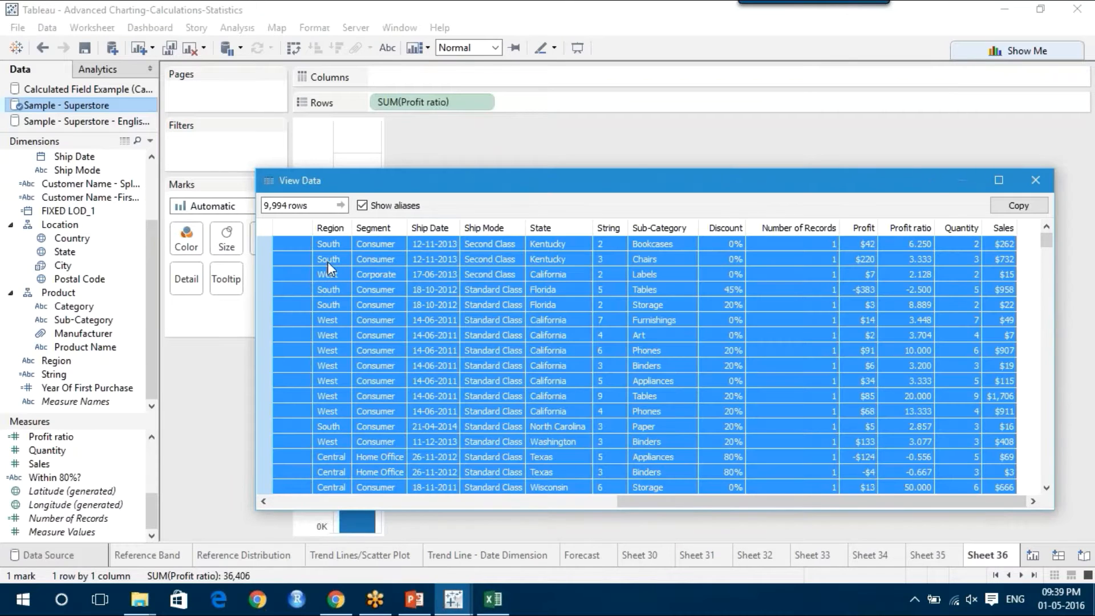
click(1036, 178)
mouse_move(350, 194)
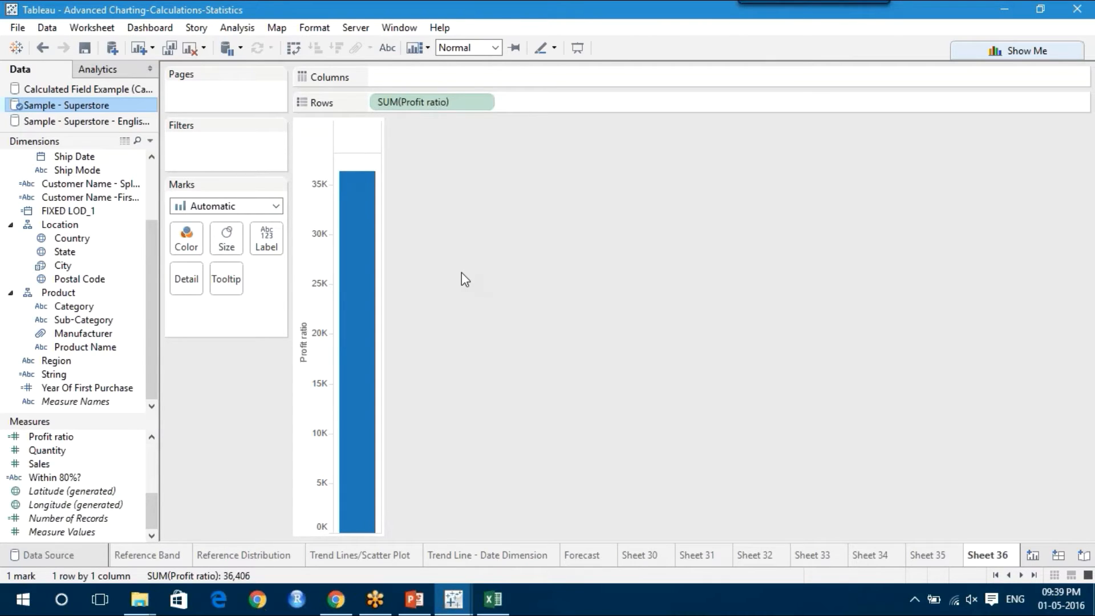
click(414, 599)
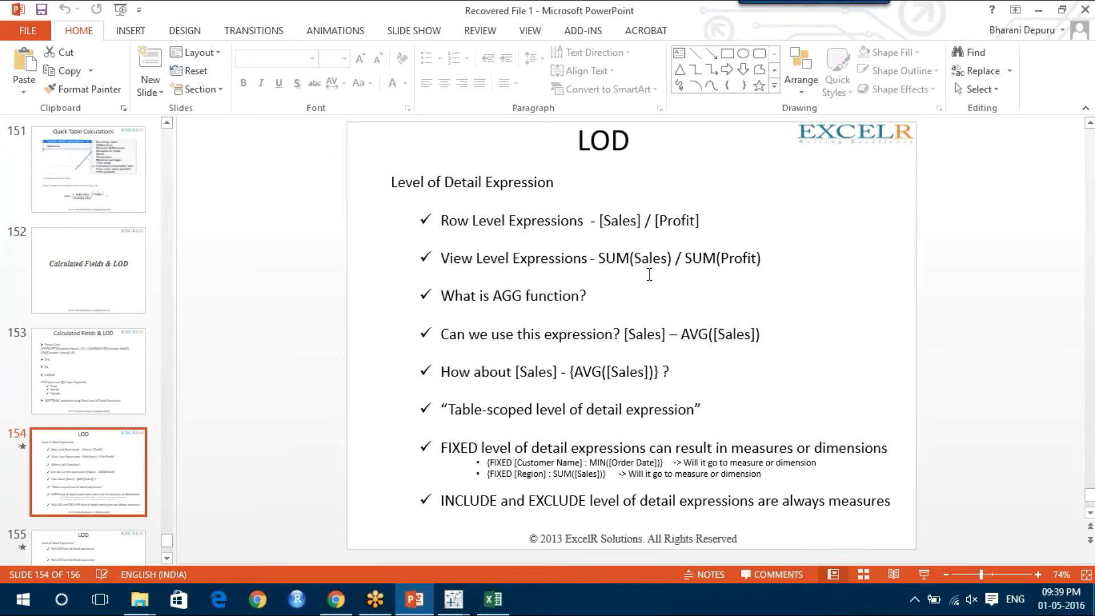
key(alt+Tab)
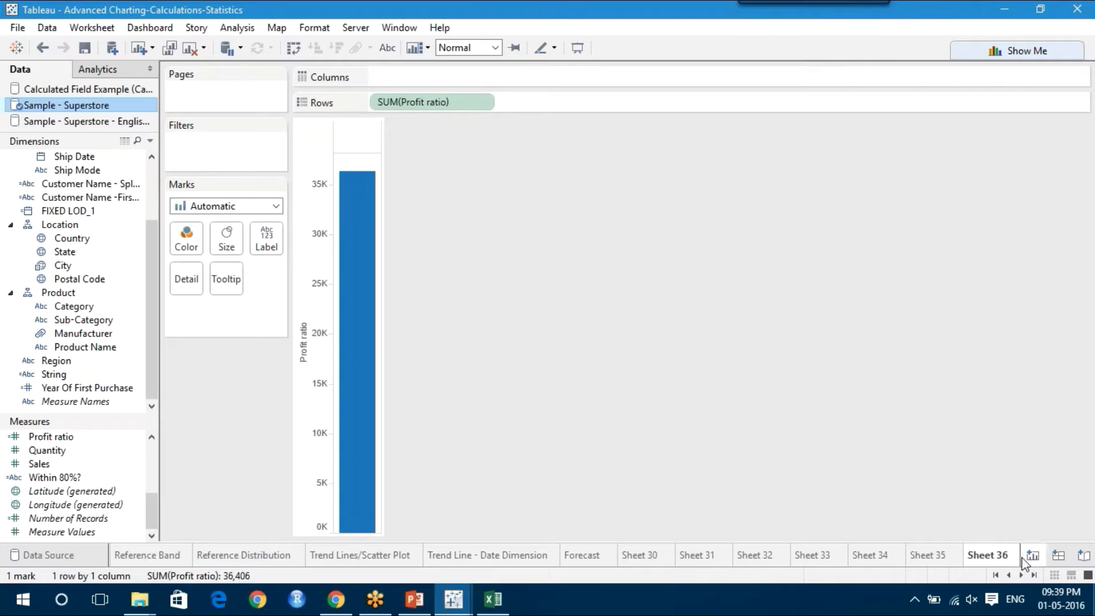
- Add a new worksheet and start a calculated field named "View level expression" on the Sample - Superstore data
click(1032, 556)
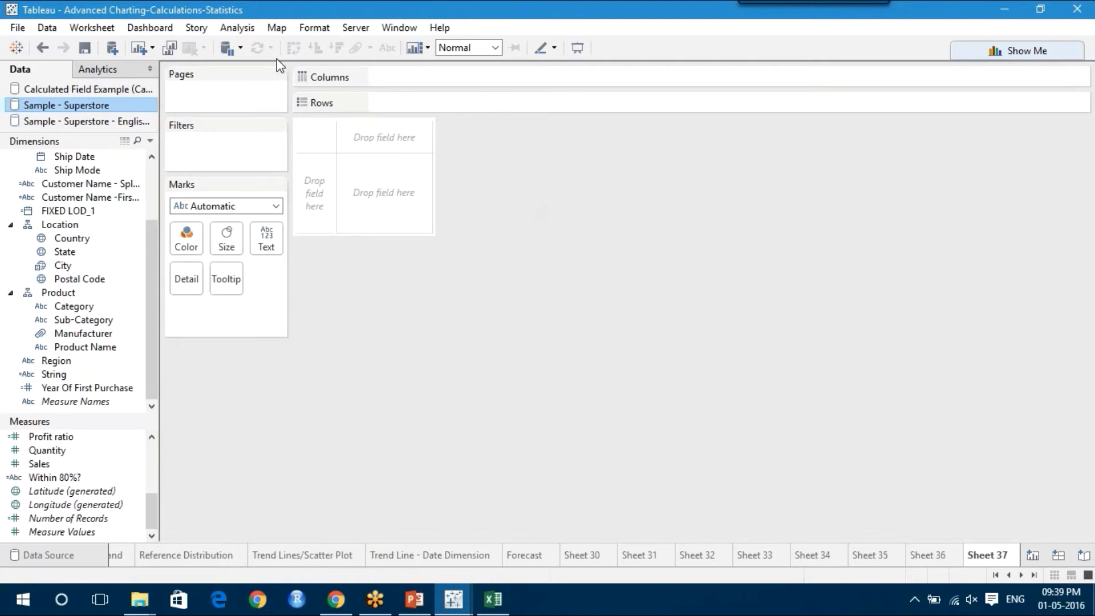
click(241, 33)
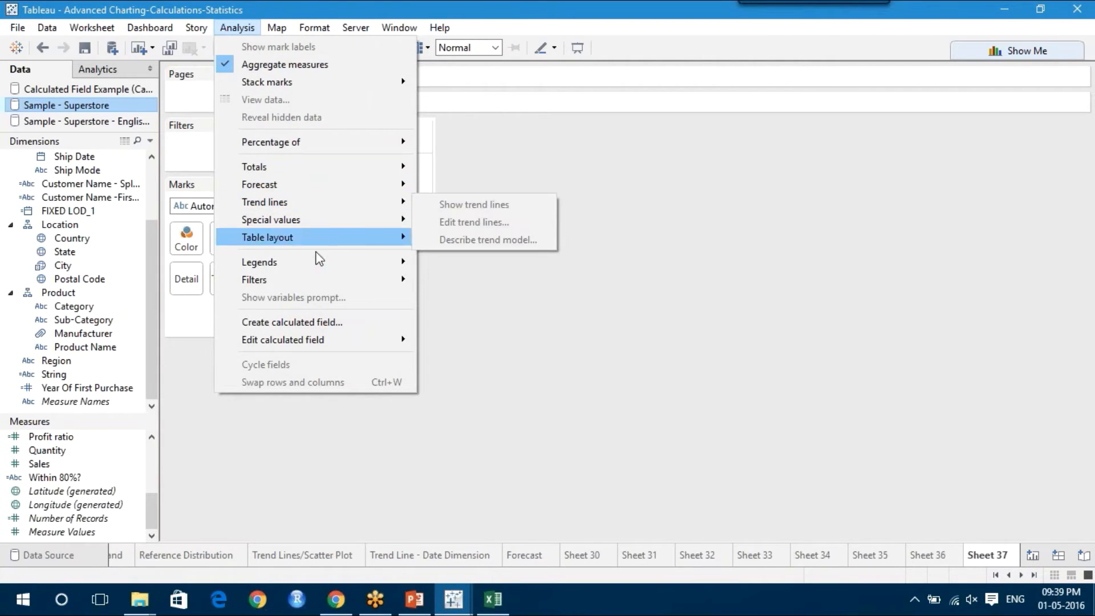
click(313, 322)
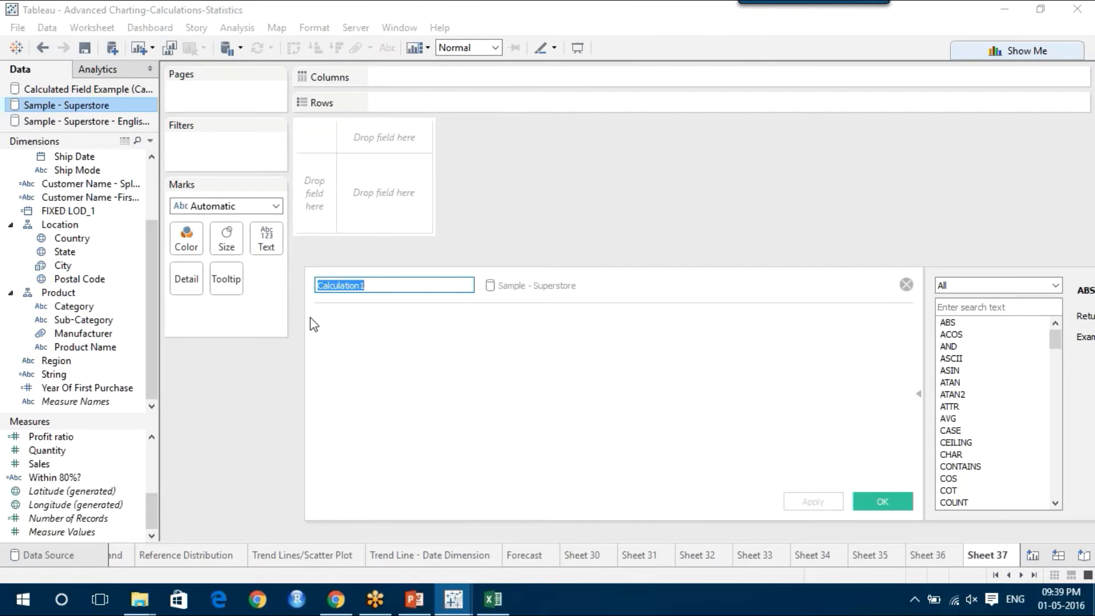
text(V)
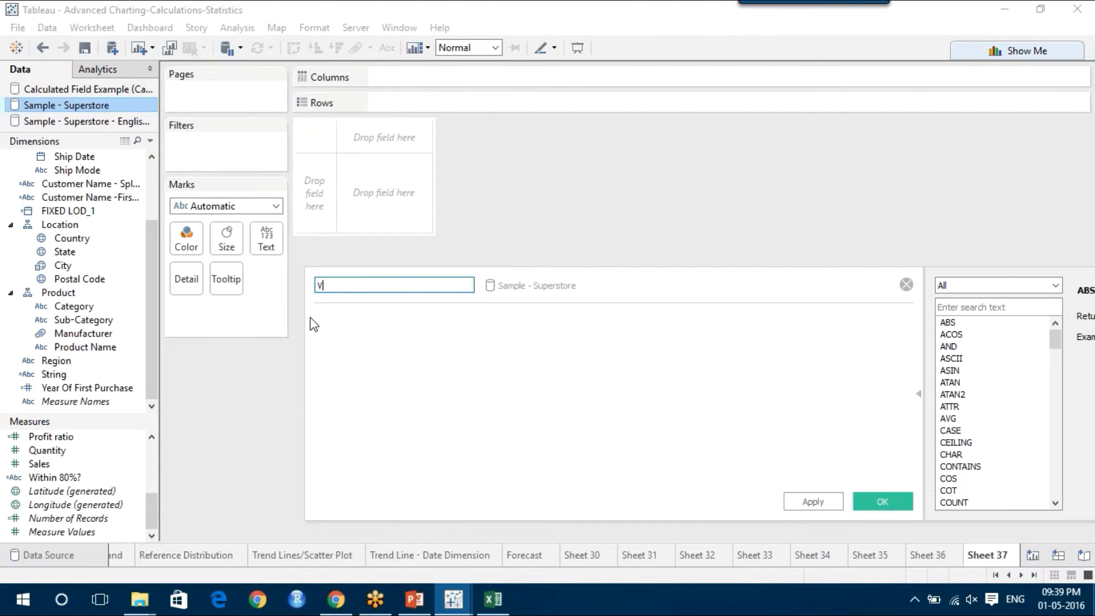
text(iew level expression)
- Define the calculated field as SUM([Sales])/SUM([Profit]) and save it
click(390, 345)
text(s)
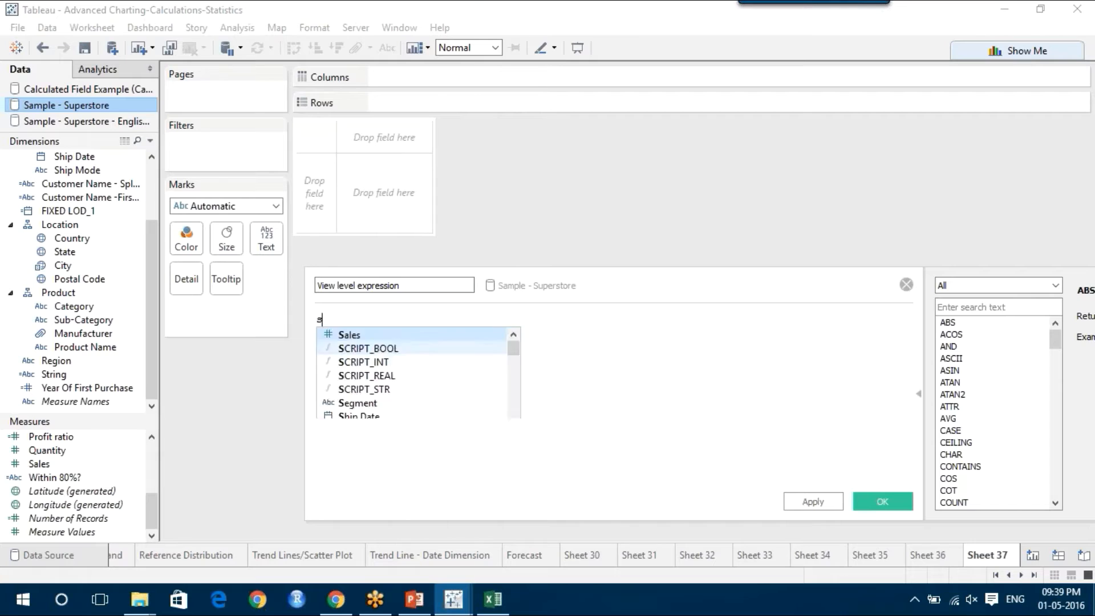
text(um([sales]))
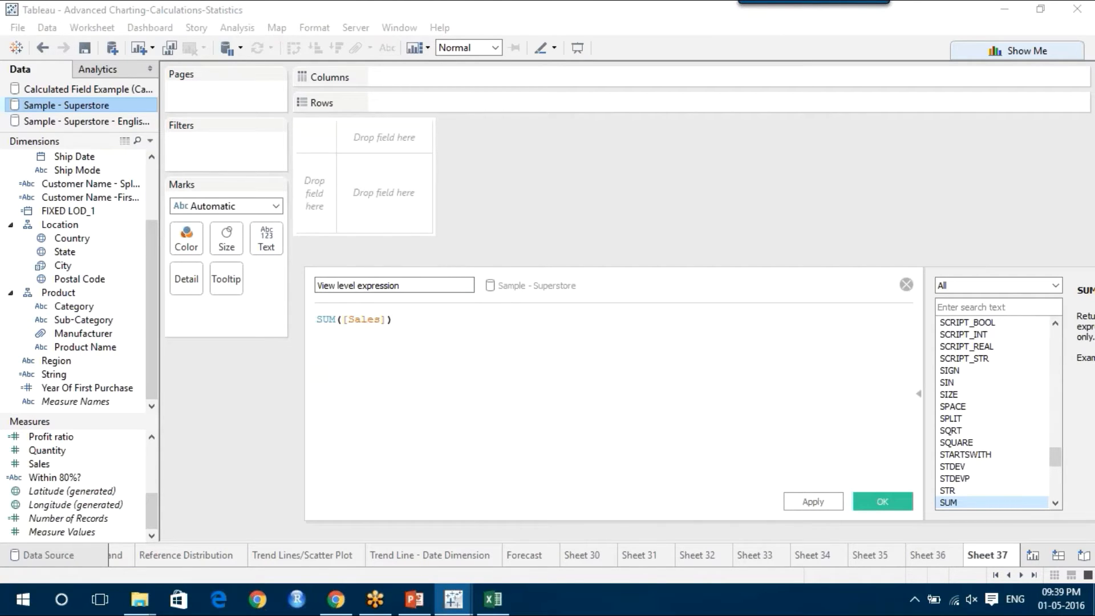
text(/)
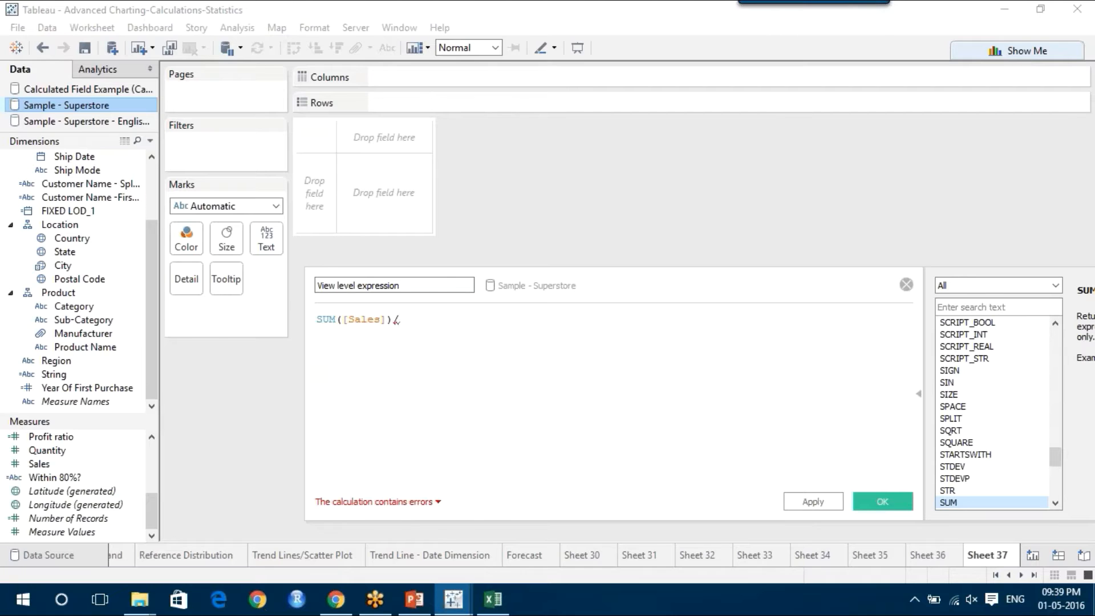
text(sum()
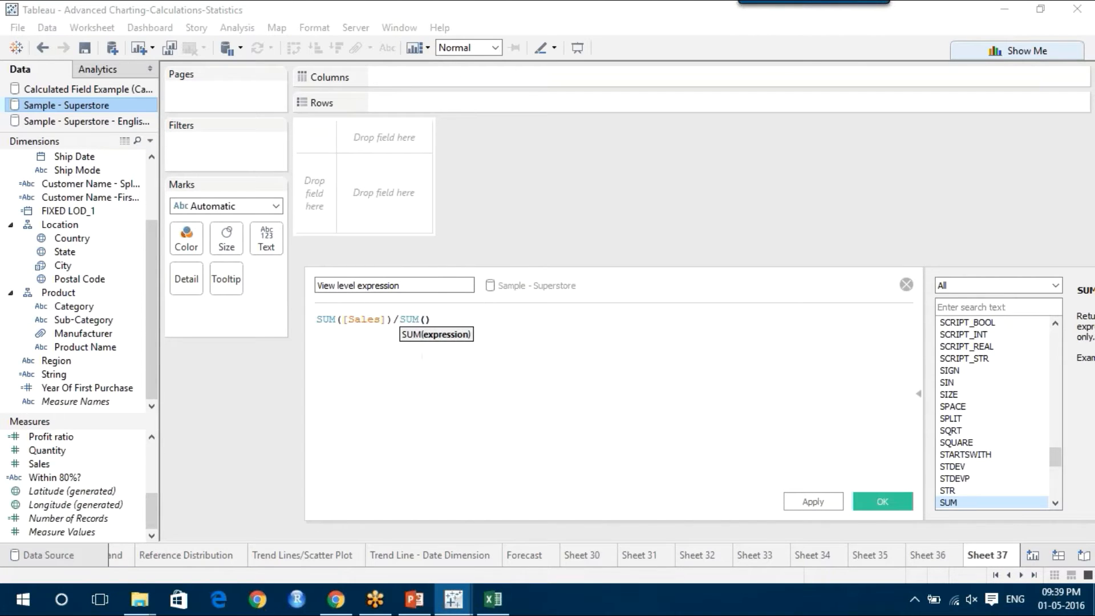
text(profit)
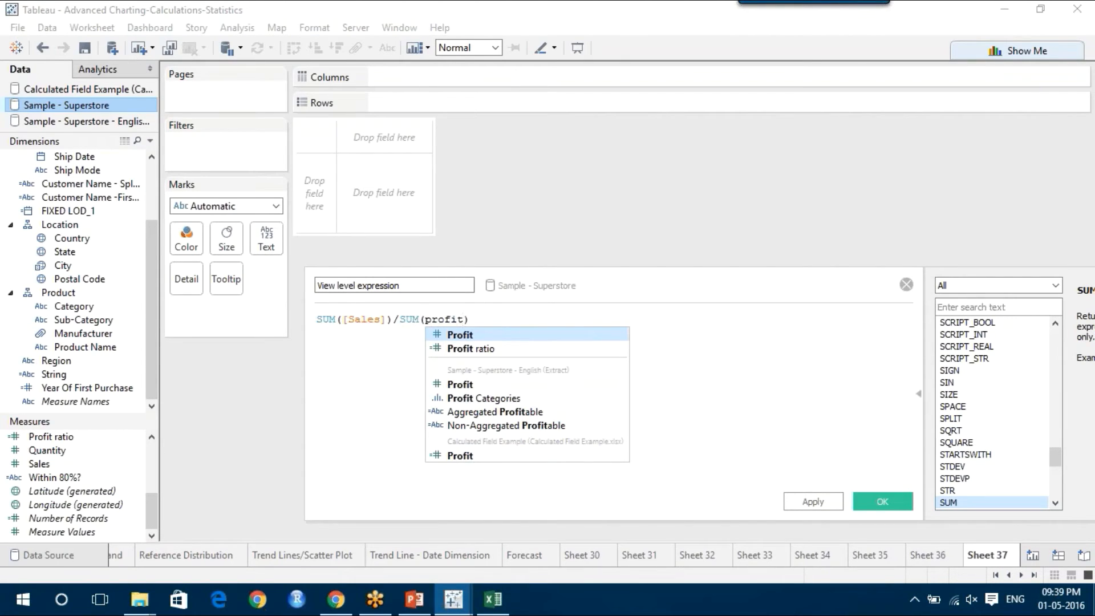
key(Return)
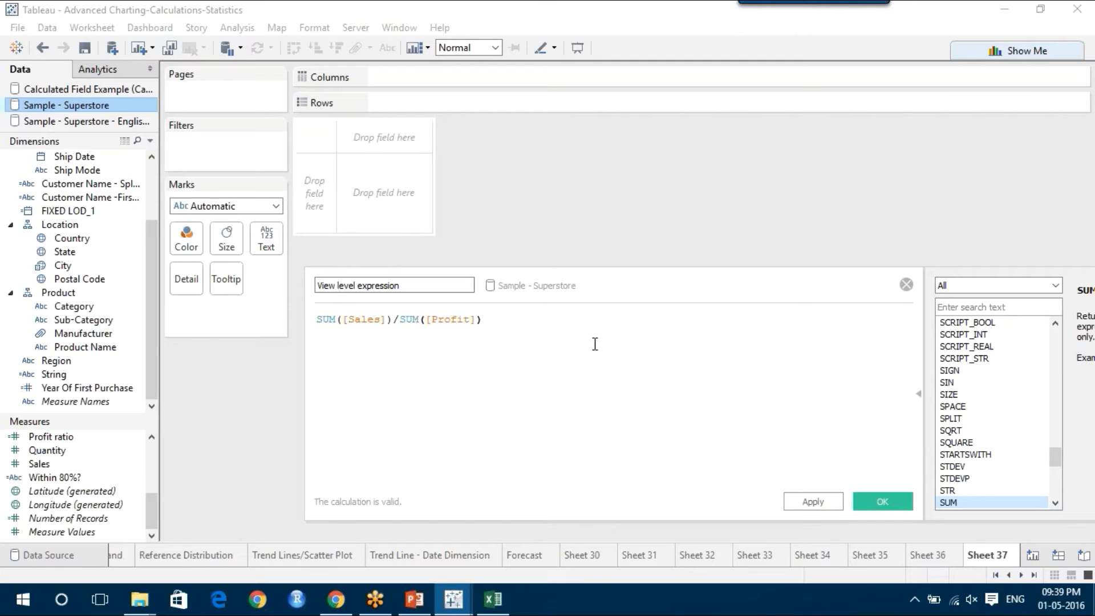
click(813, 504)
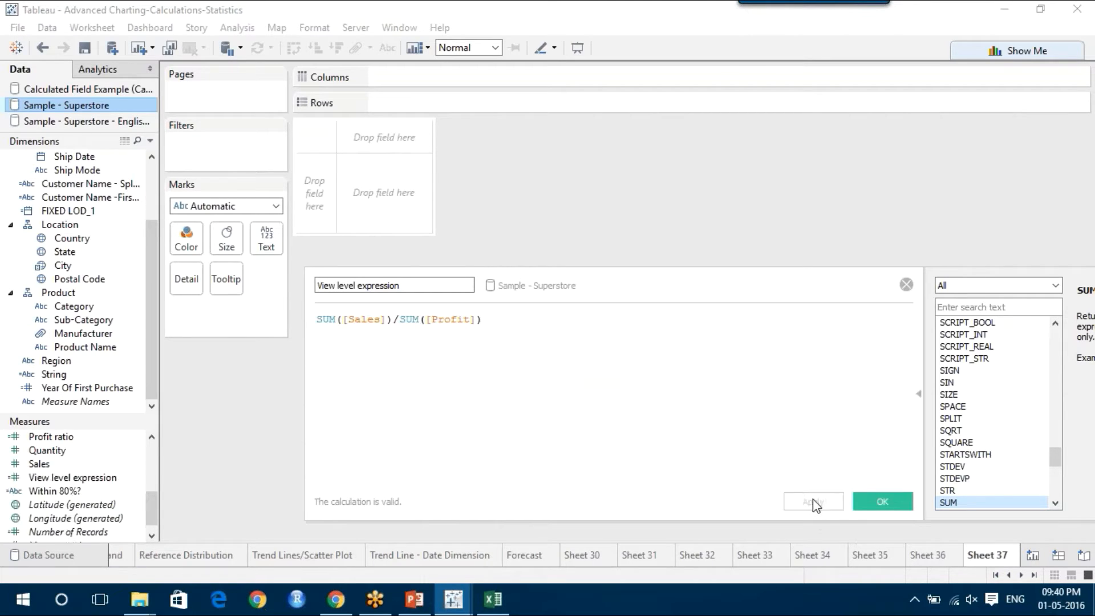
click(877, 500)
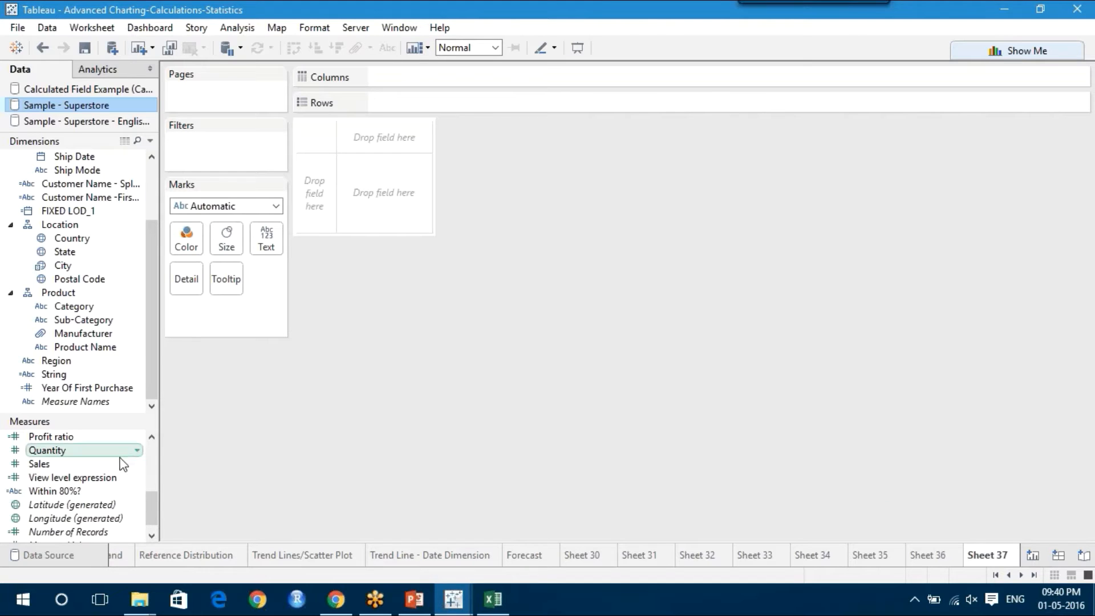
- Compare the formulas of the Profit ratio and View level expression calculated fields, leaving both unedited
right_click(77, 439)
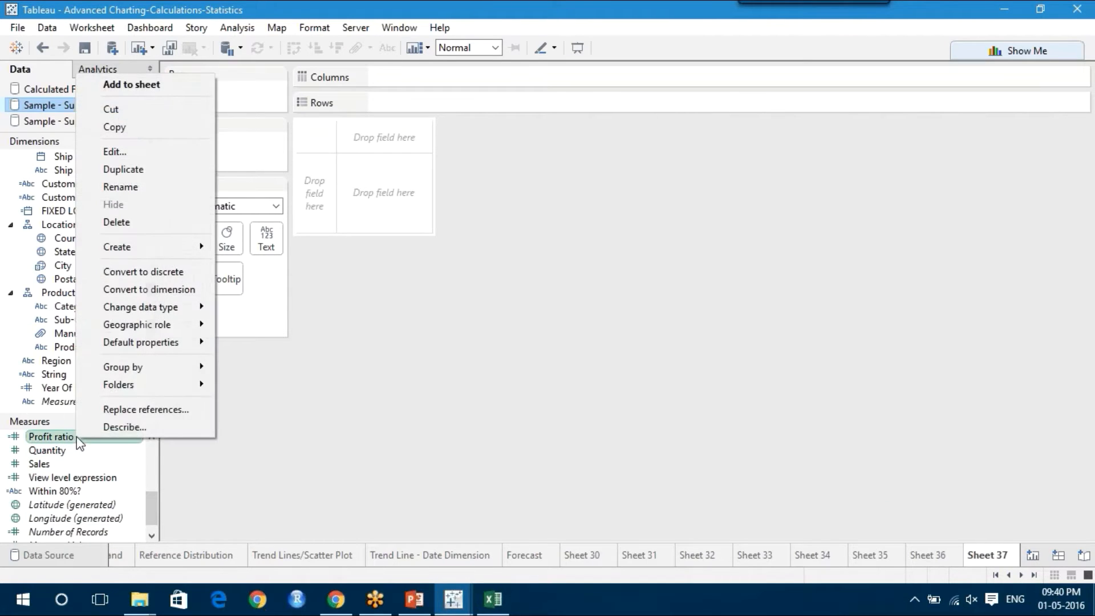
click(173, 151)
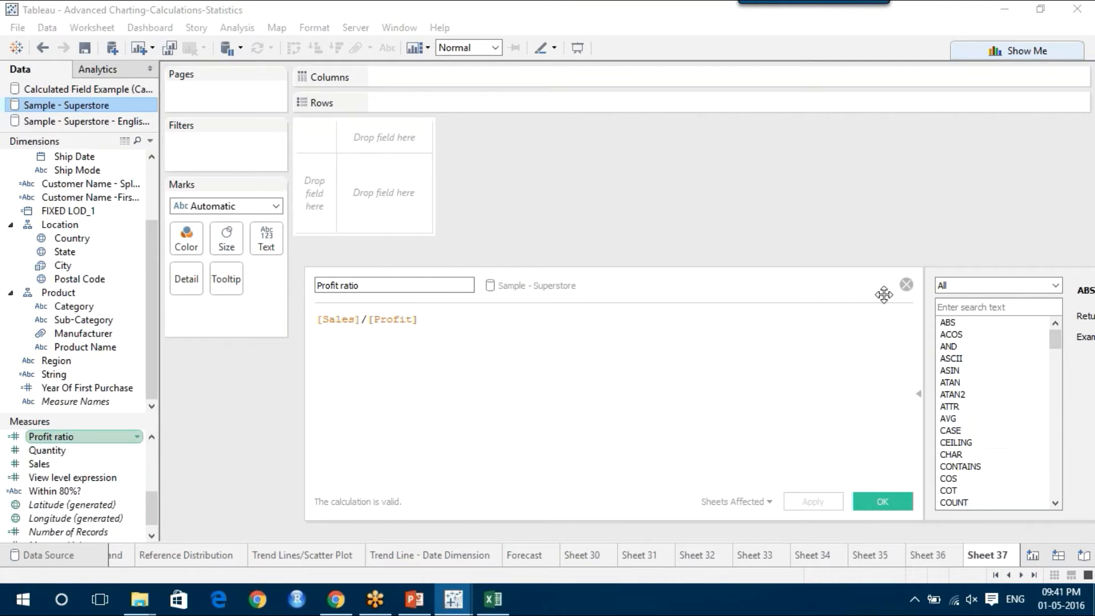
click(905, 284)
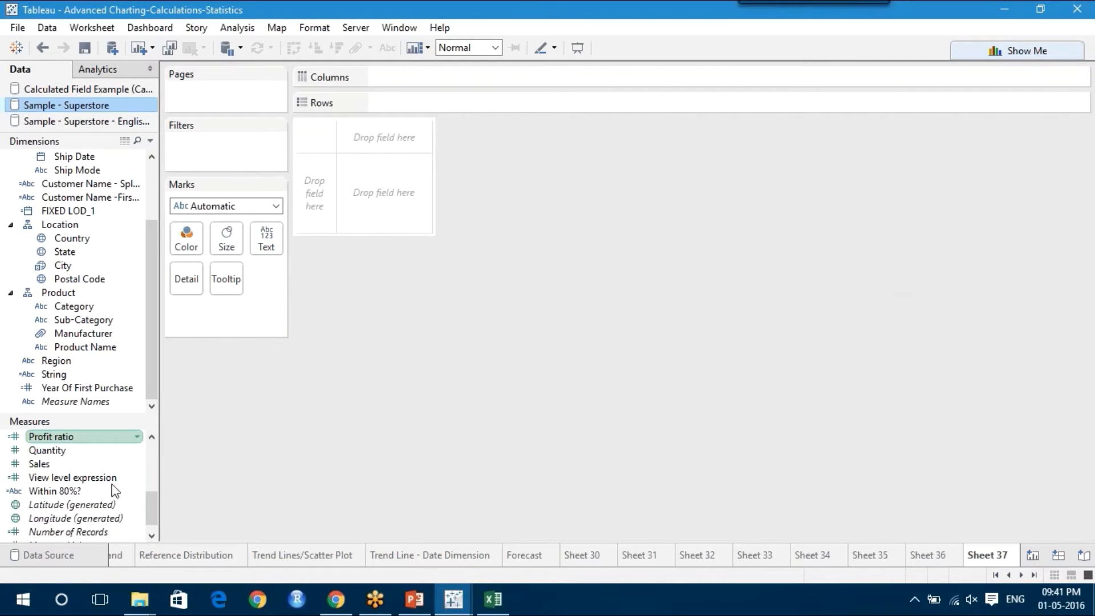
click(75, 481)
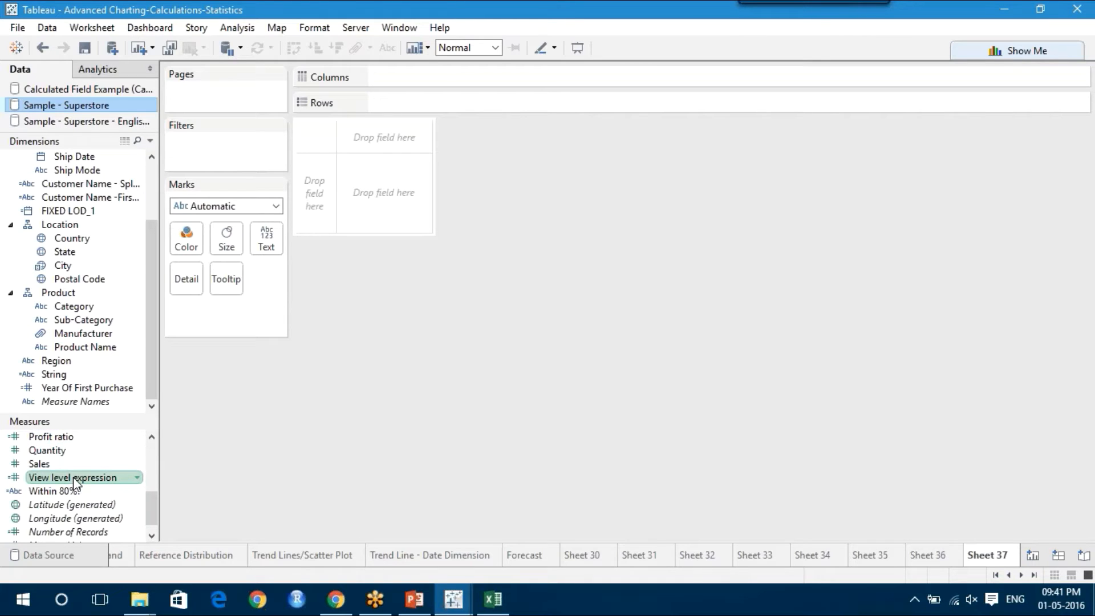
key(F2)
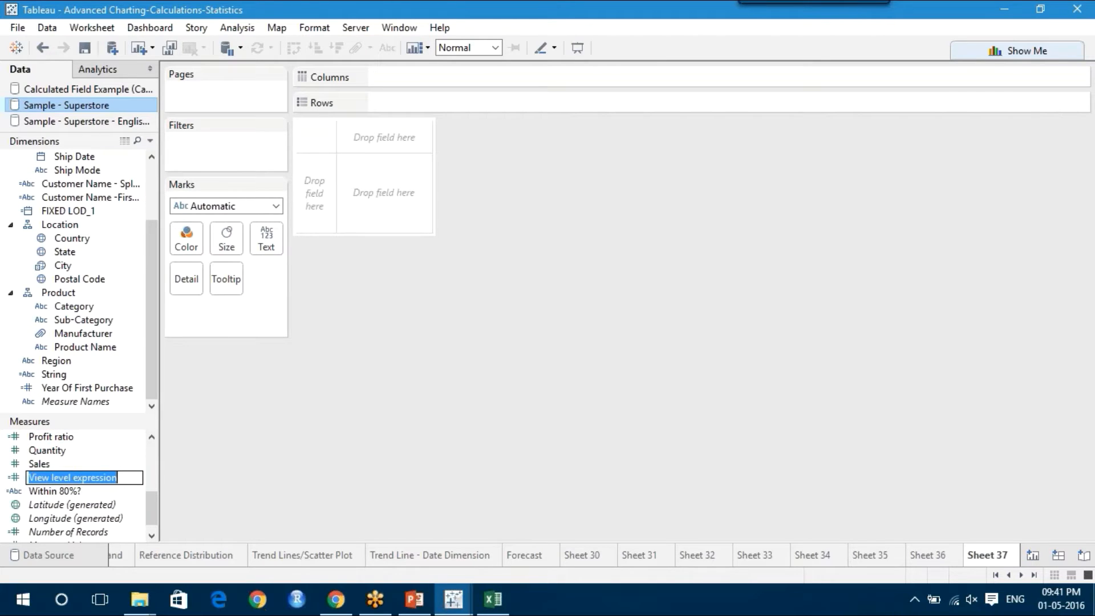
key(Escape)
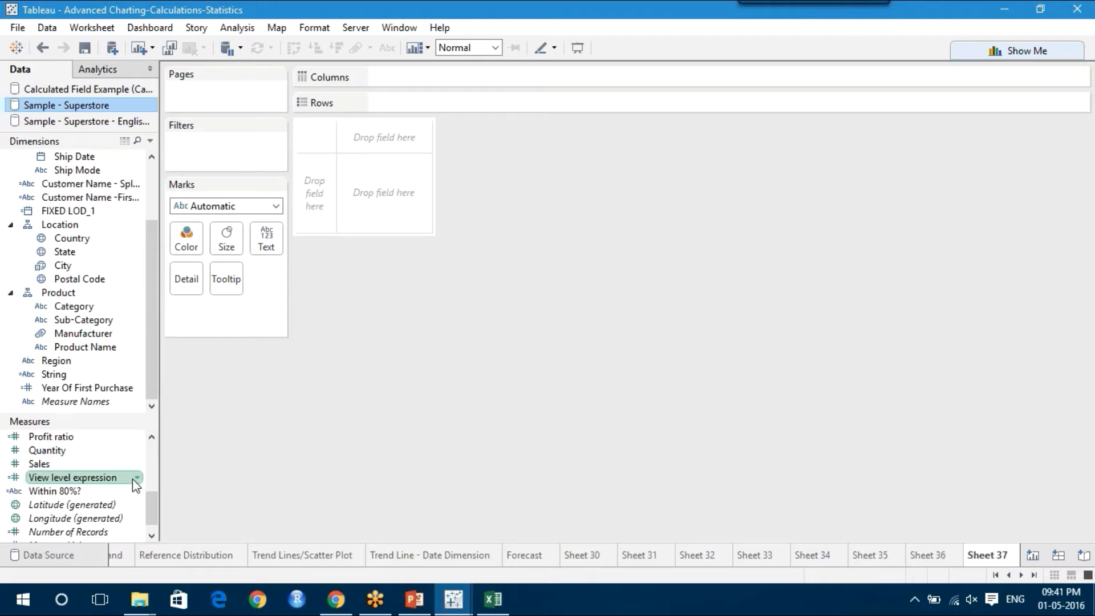
click(136, 479)
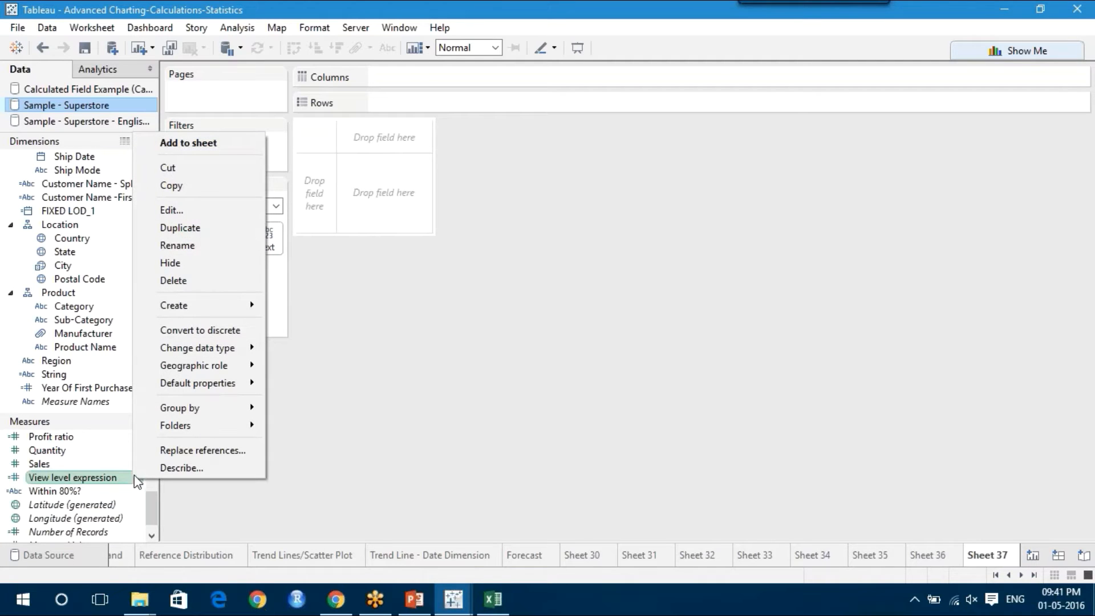
click(211, 212)
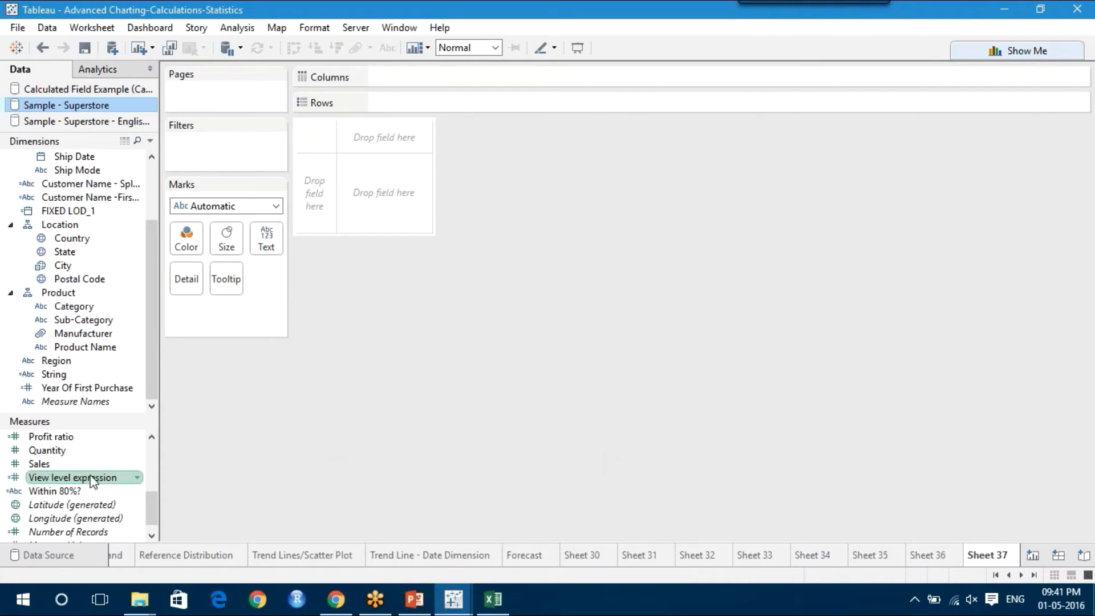
- Place the View level expression measure on Rows and inspect the resulting bar's value
drag(92, 481, 477, 107)
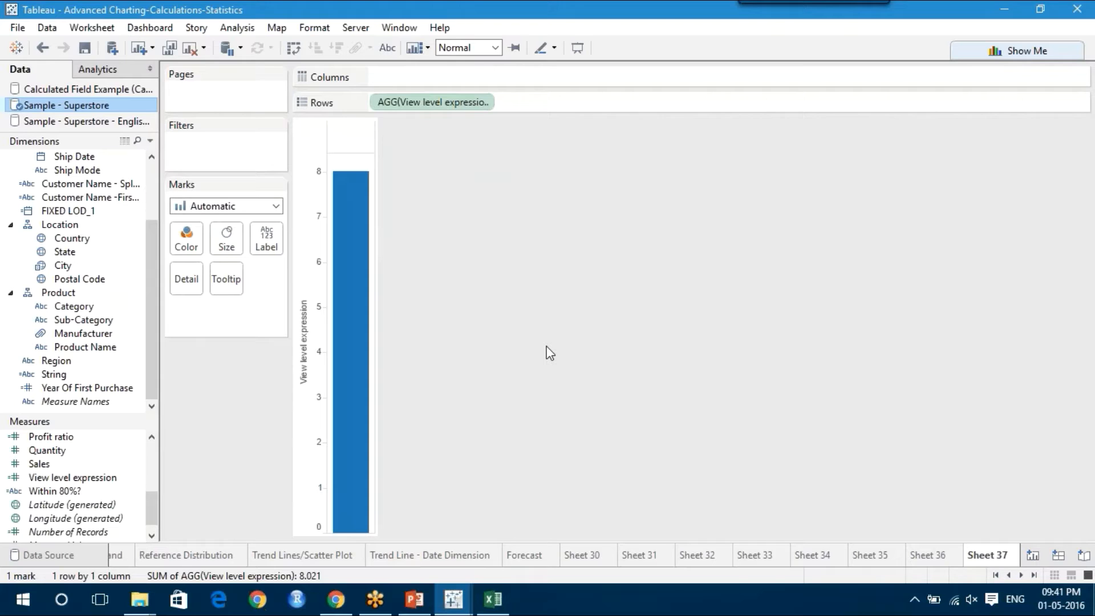
mouse_move(353, 359)
mouse_move(362, 299)
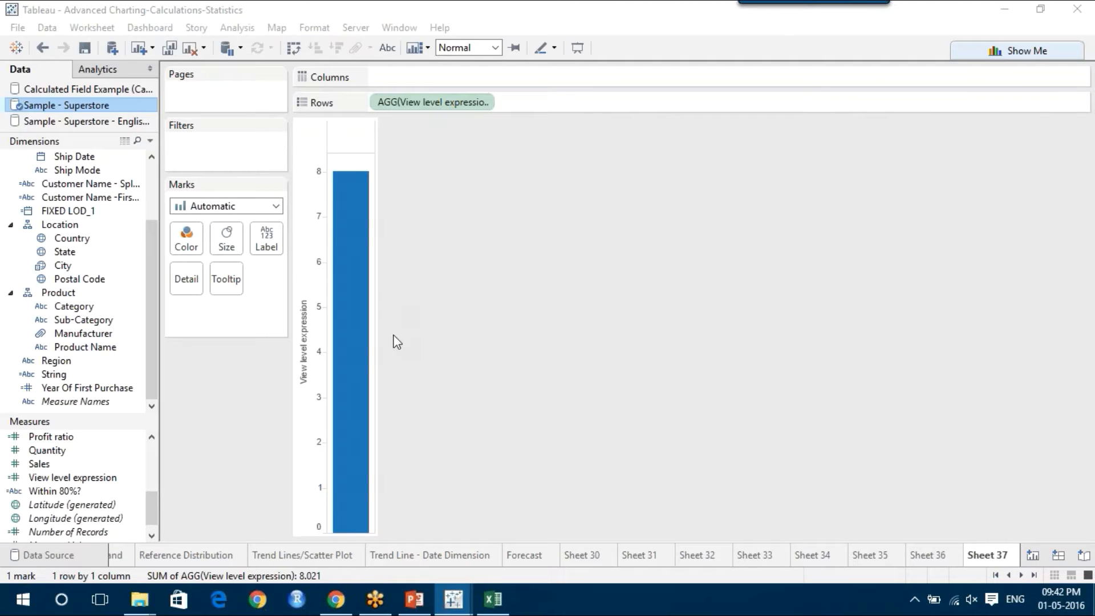
- Review the [Sales] – AVG([Sales]) question on the LOD slide in PowerPoint, and return to the Advanced Charting workbook in Tableau
click(414, 599)
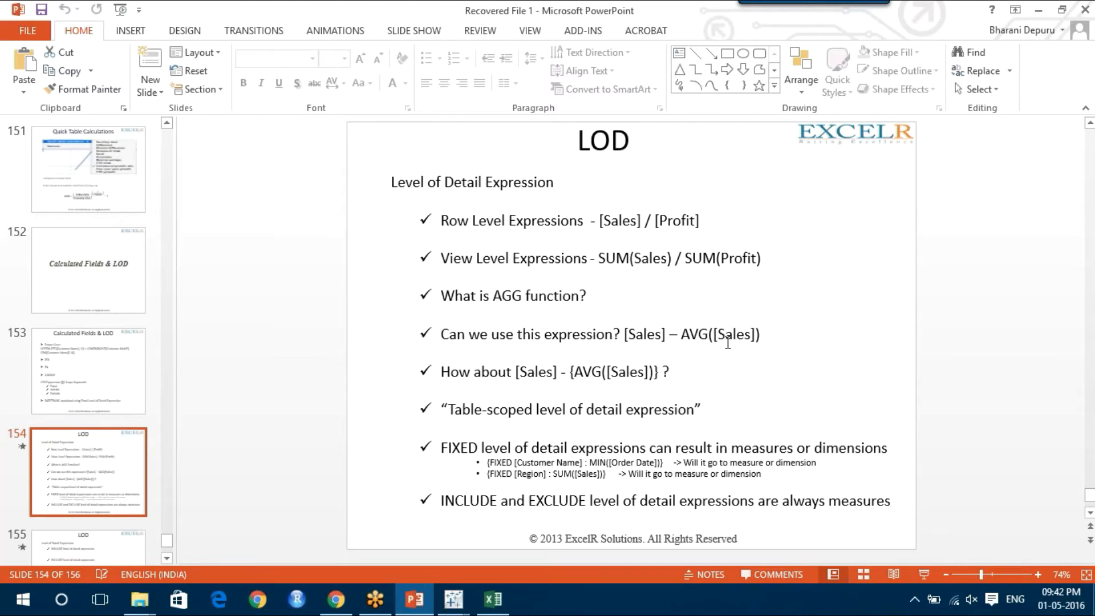
click(452, 600)
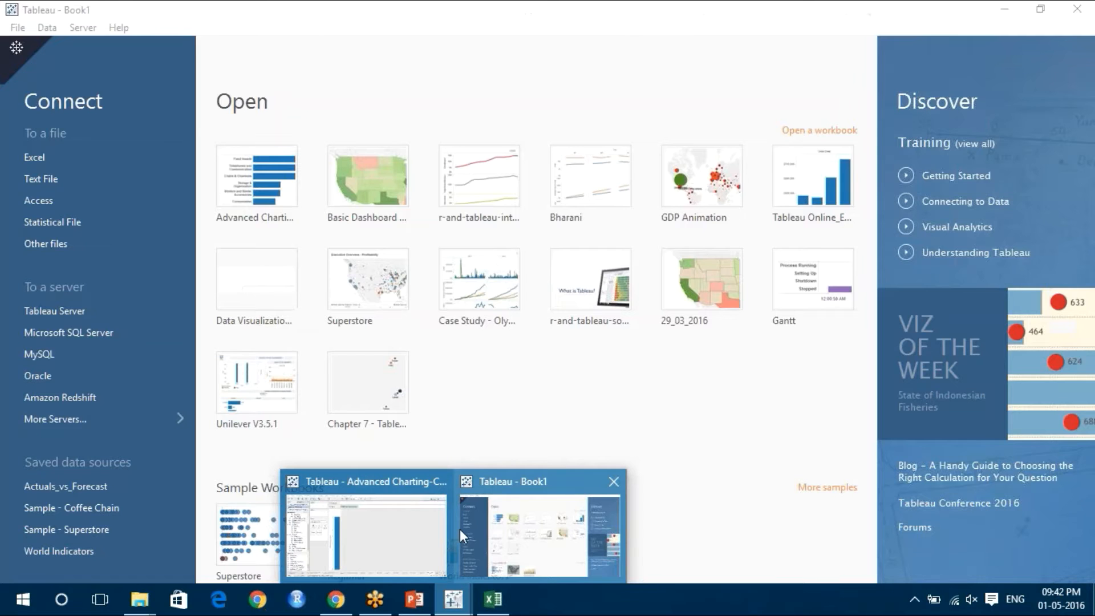
click(399, 531)
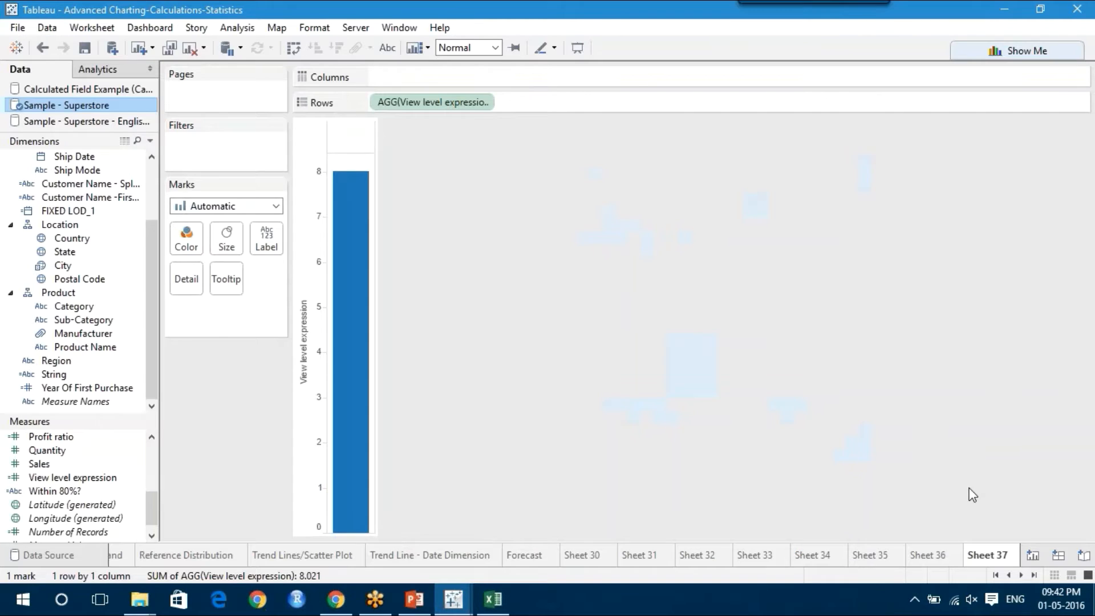
- Add a new worksheet and start a new calculated field on the Sample - Superstore data source
click(1033, 555)
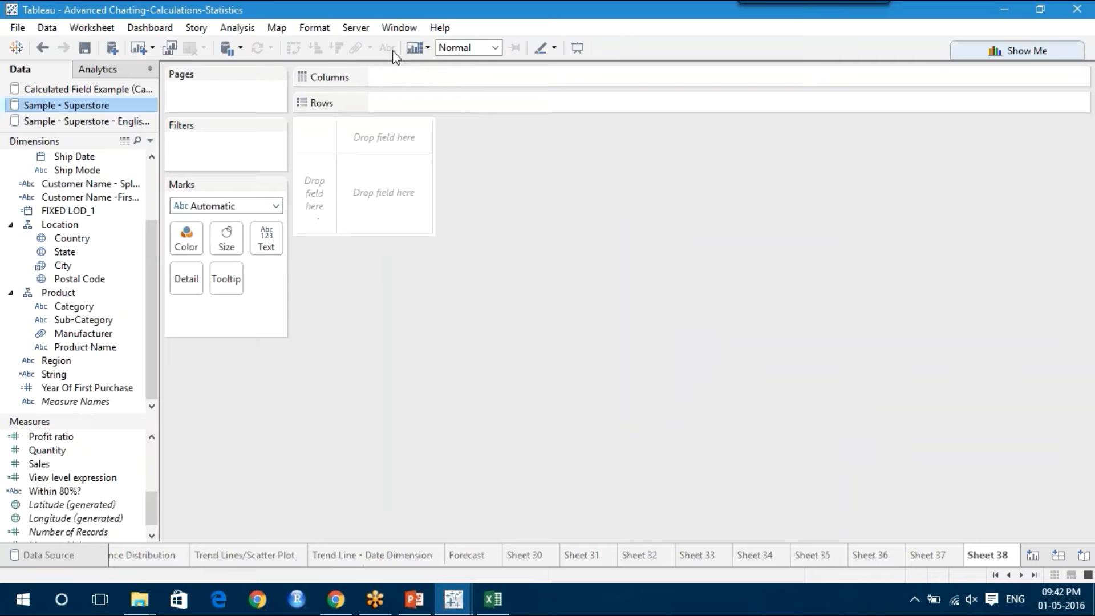
click(245, 30)
mouse_move(315, 269)
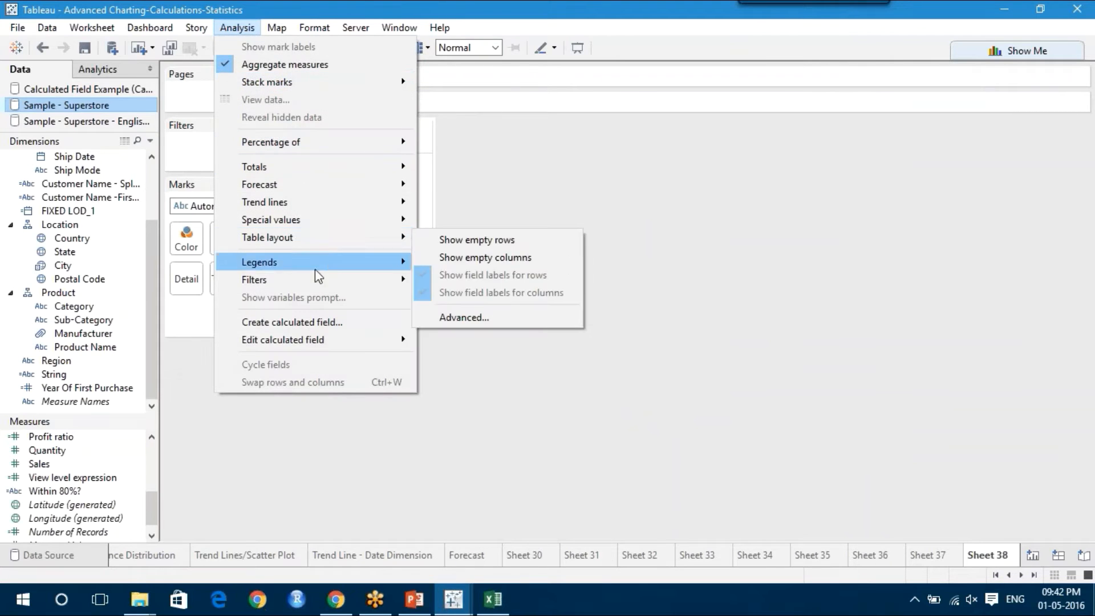
click(339, 318)
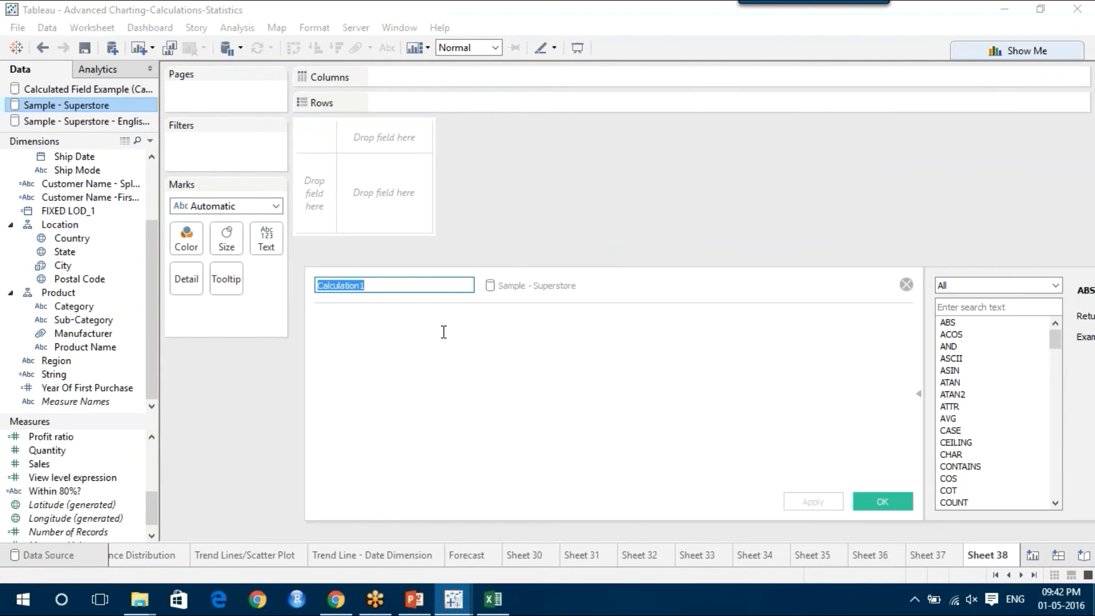
- Try the formula [Sales]-AVG([Sales]) in the calculated field and view its error details
click(403, 361)
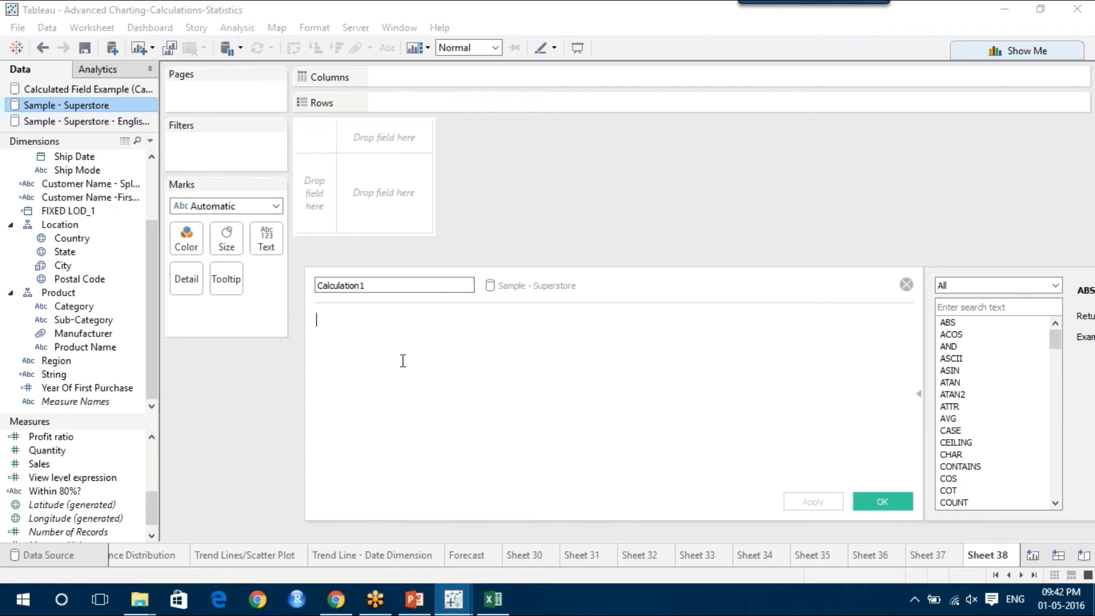
text(sales)
key(Return)
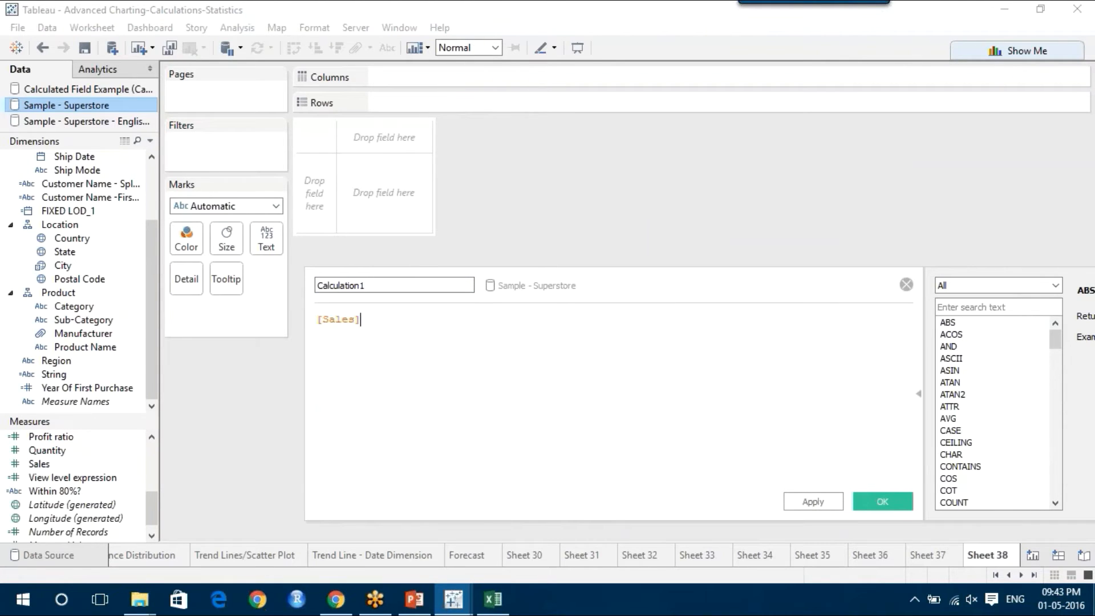
text(-)
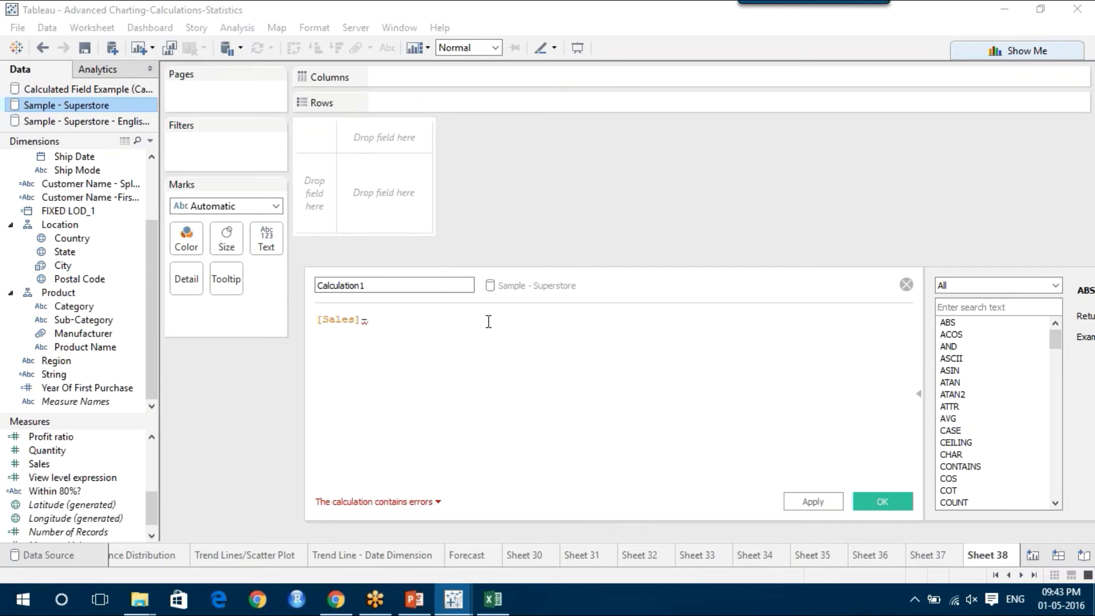
text(av)
key(Return)
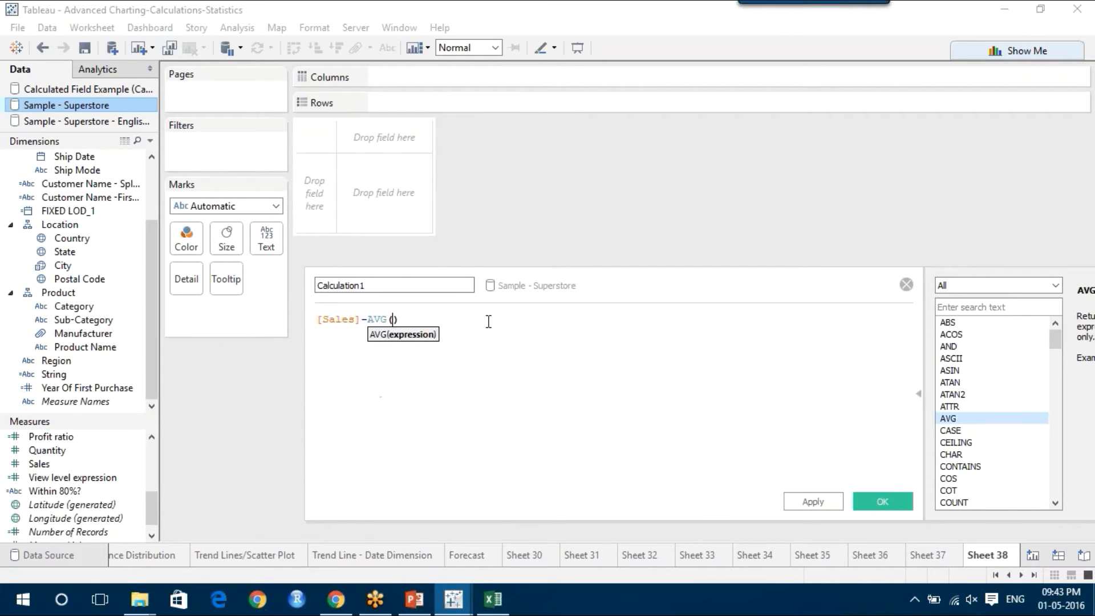
text([s)
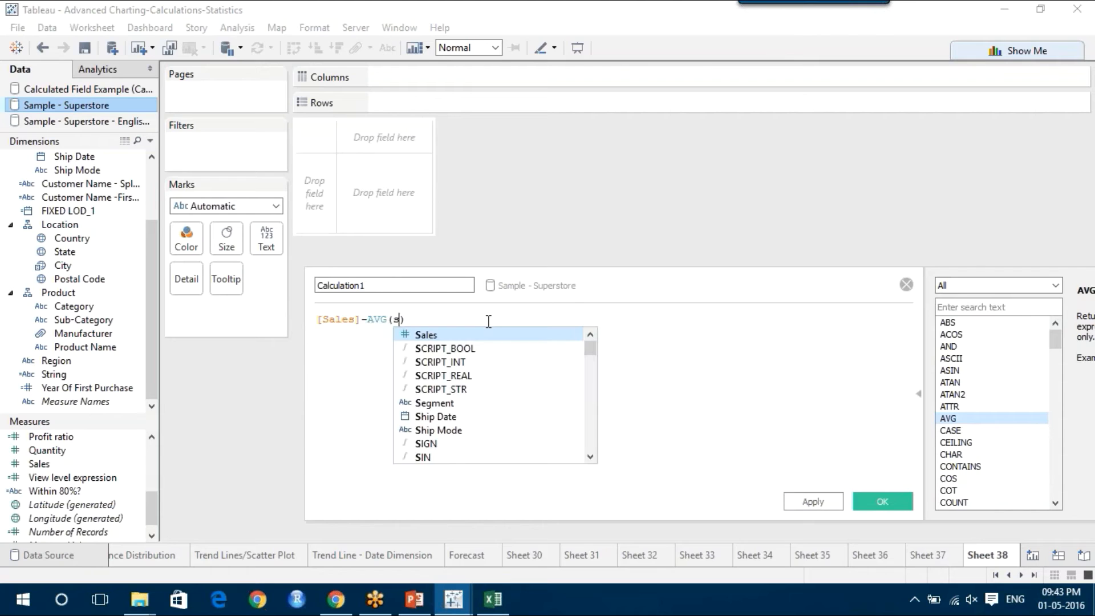
key(Return)
key(End)
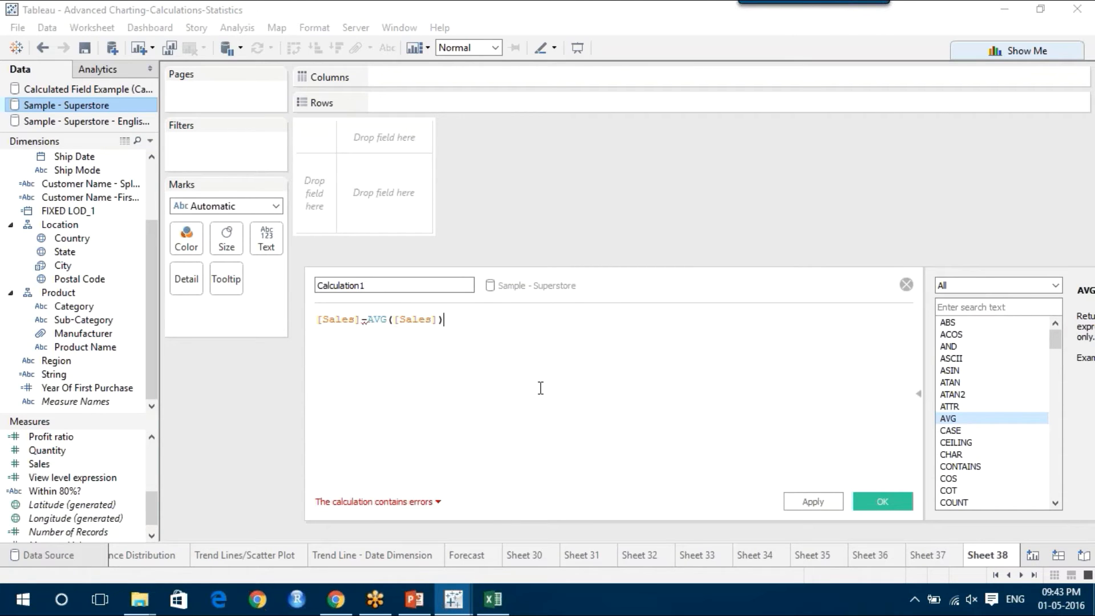
click(441, 502)
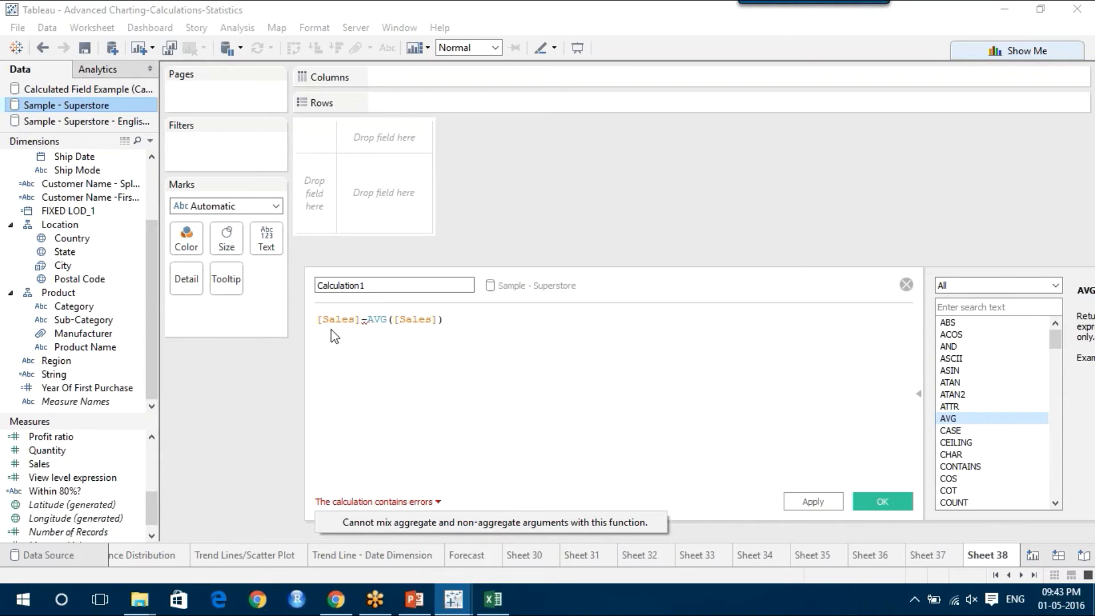
click(550, 416)
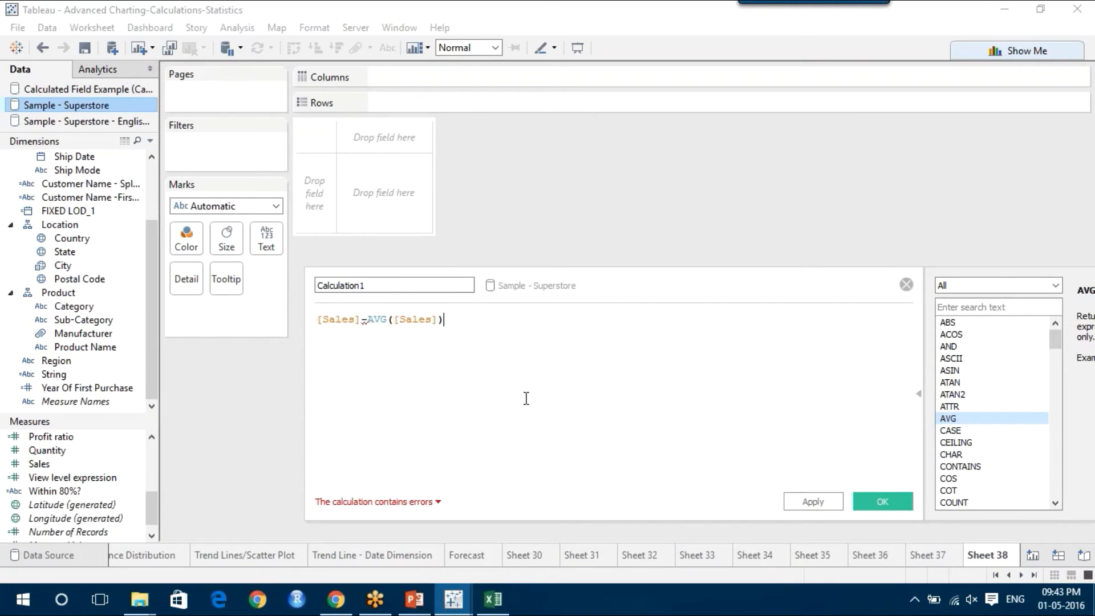
- Enclose the AVG([Sales]) part in curly braces so the formula reads [Sales]- {AVG([Sales])}
click(369, 319)
text({)
click(468, 319)
text(}})
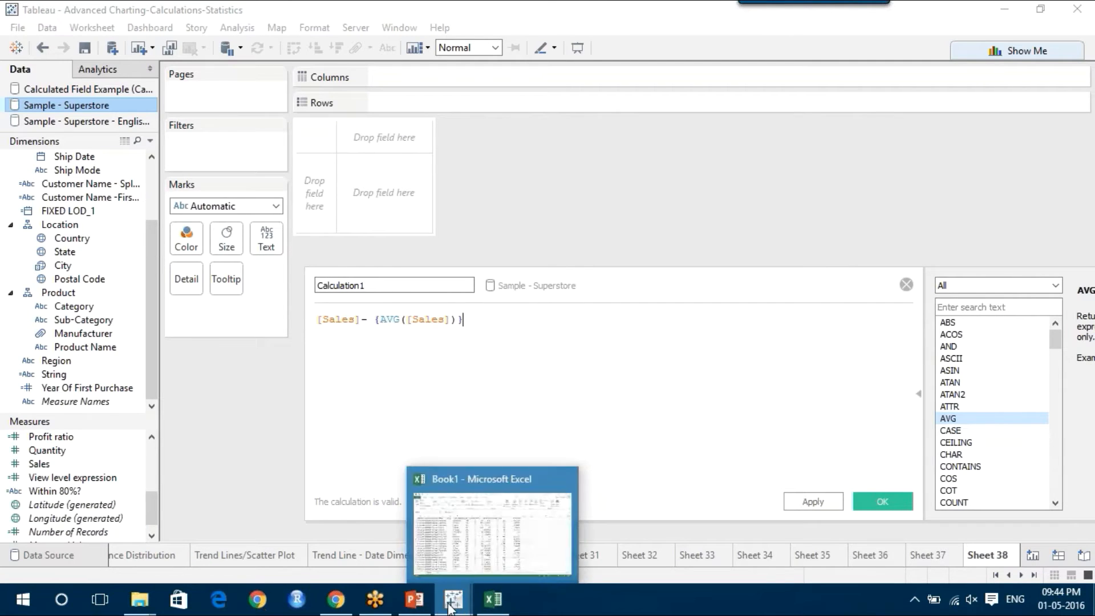
- Review the LOD slide in PowerPoint, and examine the first Profit Ratio formula in cell Z2 of Book1 in Excel
click(422, 604)
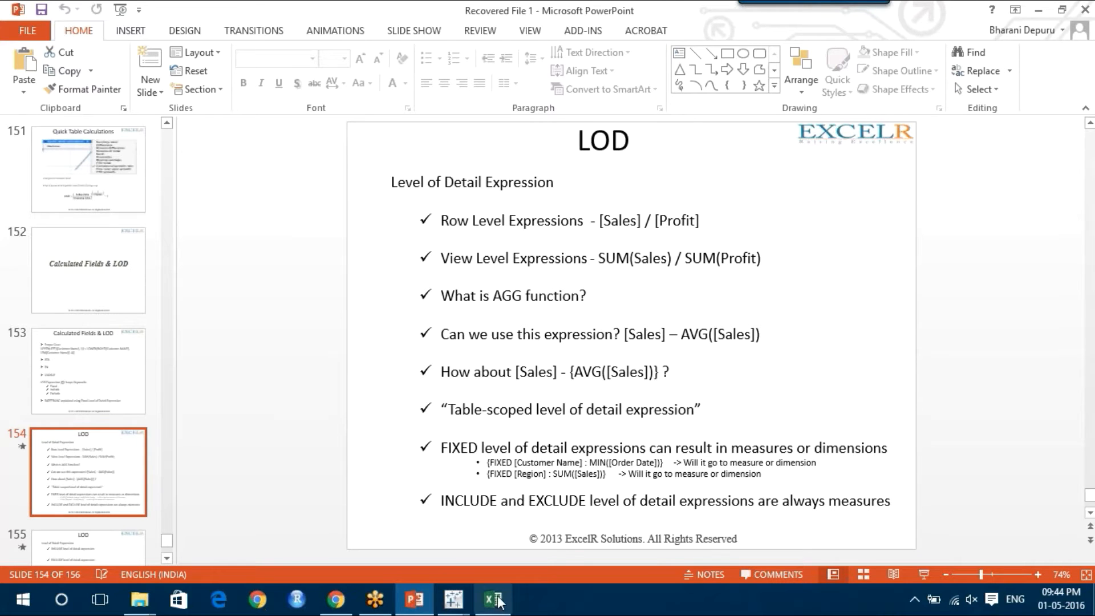
mouse_move(497, 601)
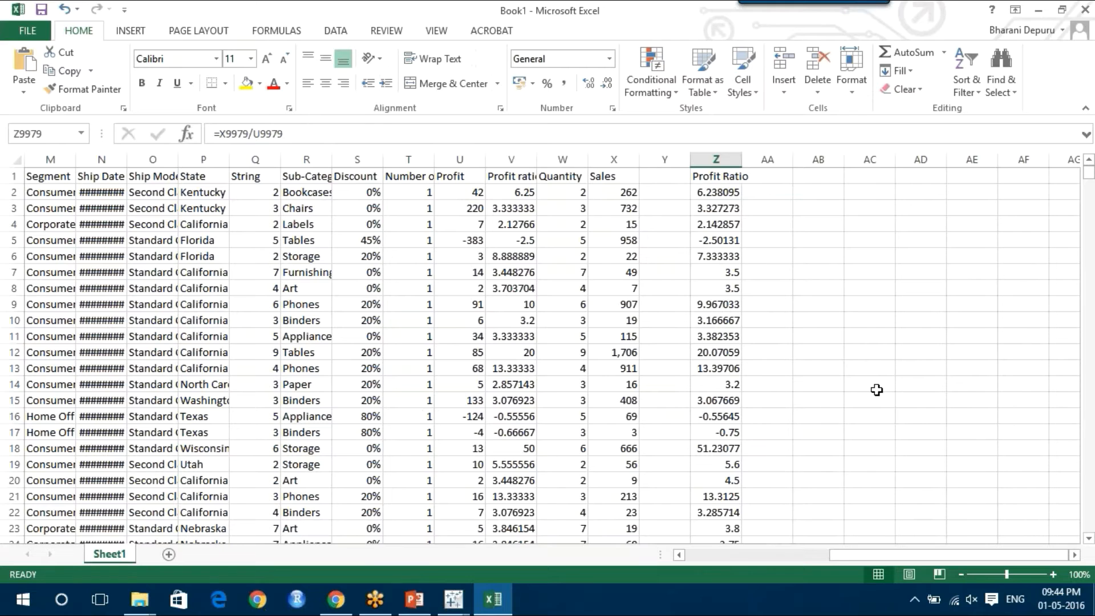
double_click(731, 195)
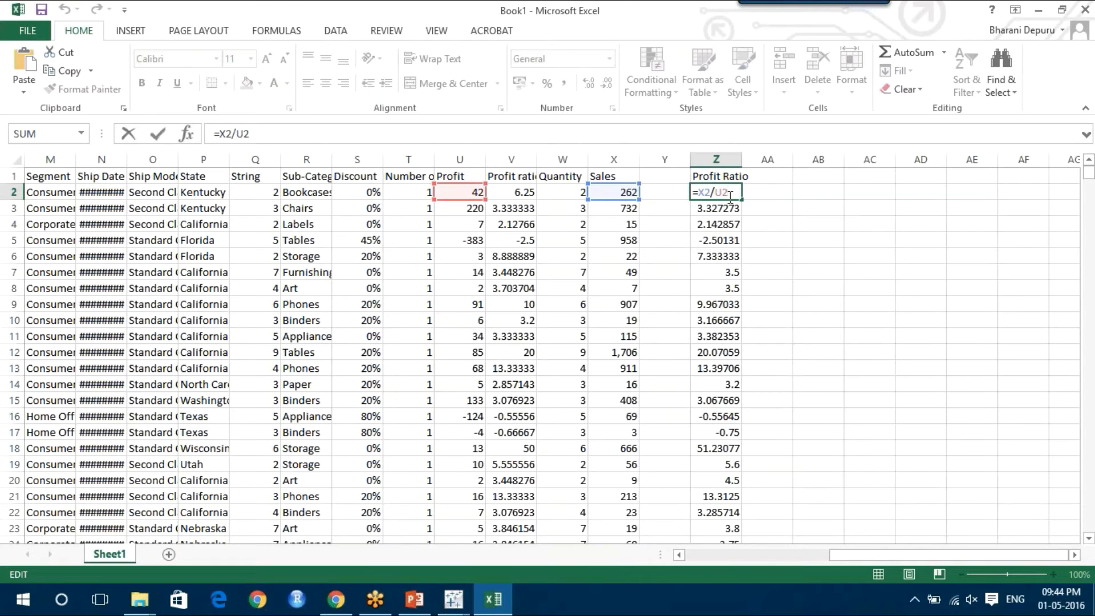
click(813, 295)
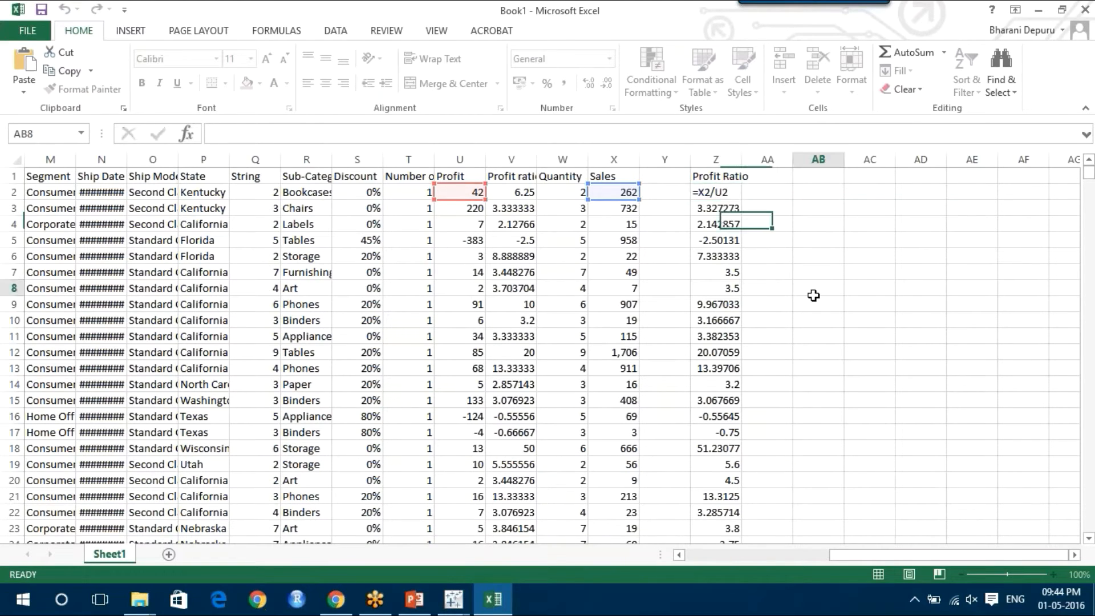
click(731, 195)
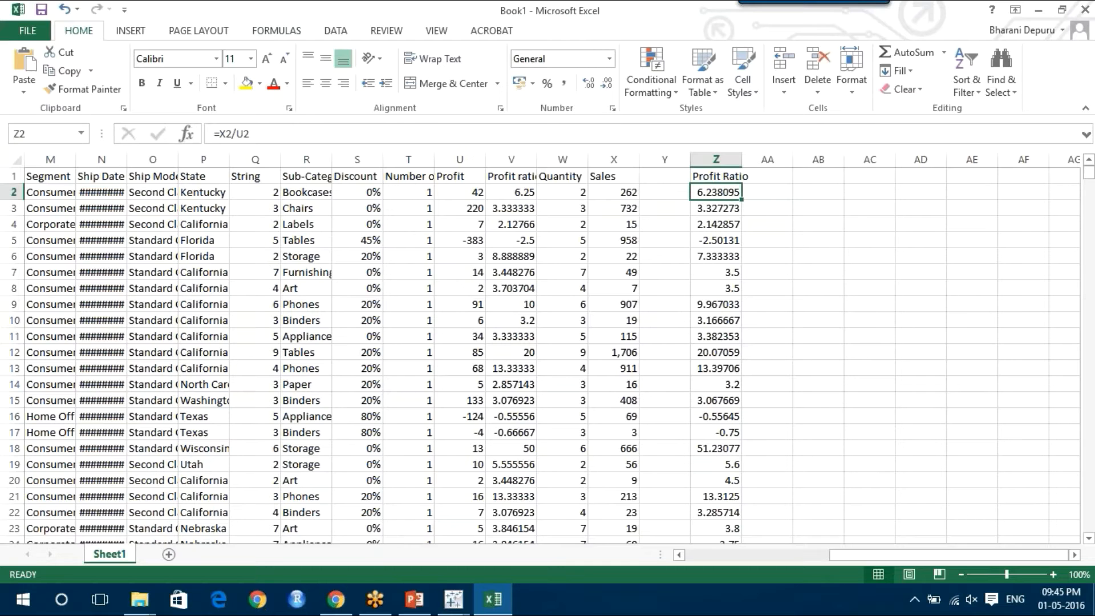
- Return to the Advanced Charting workbook in Tableau, discard the unsaved calculation, and inspect the bars on Sheet 37 and Sheet 36
click(454, 602)
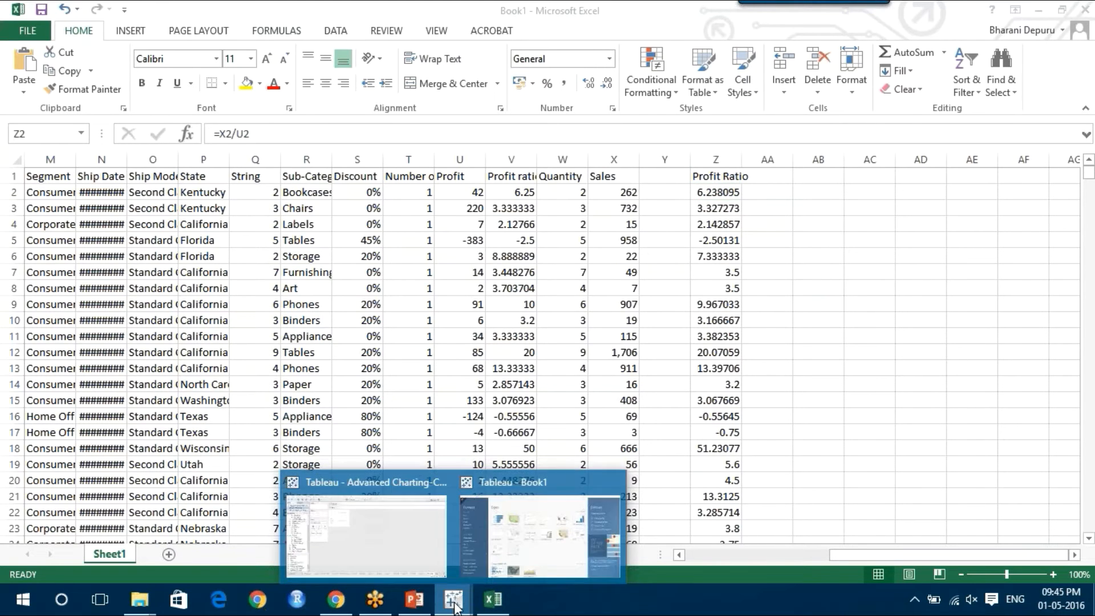
click(420, 542)
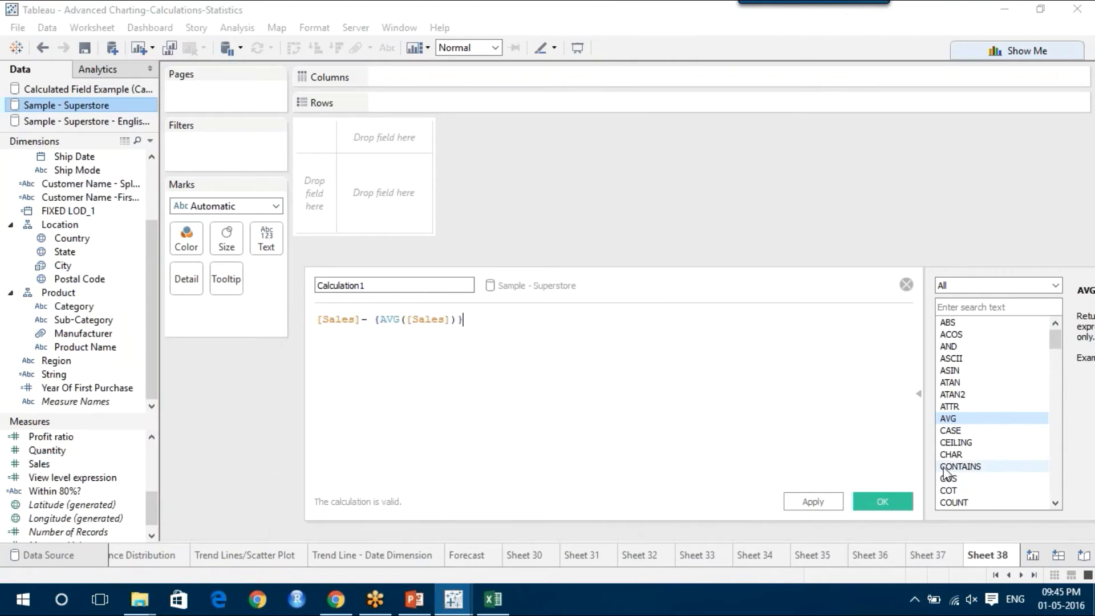
click(906, 285)
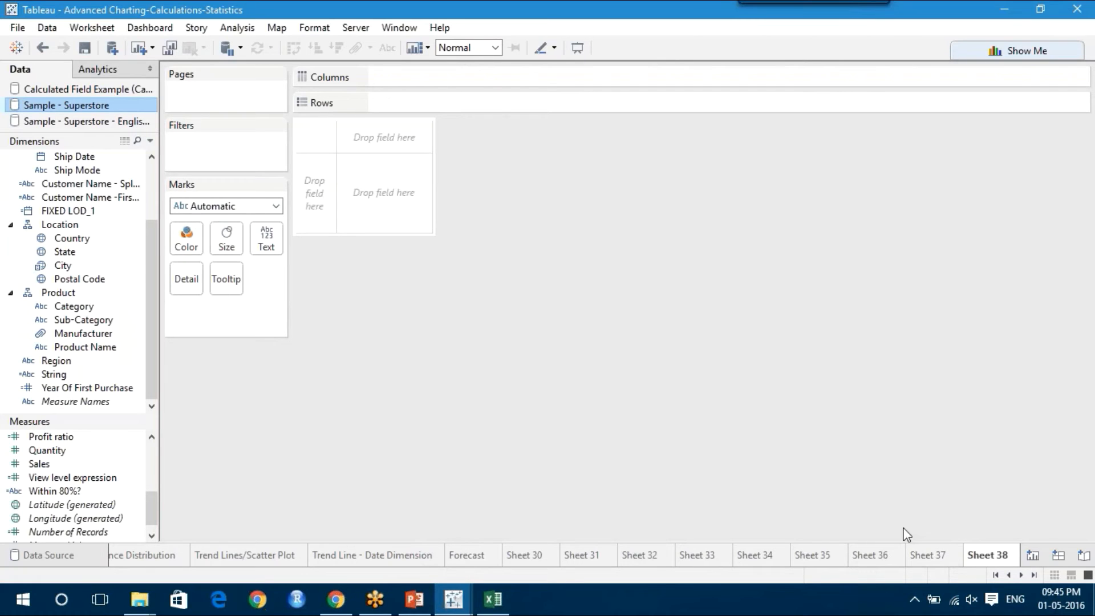
click(919, 557)
click(892, 560)
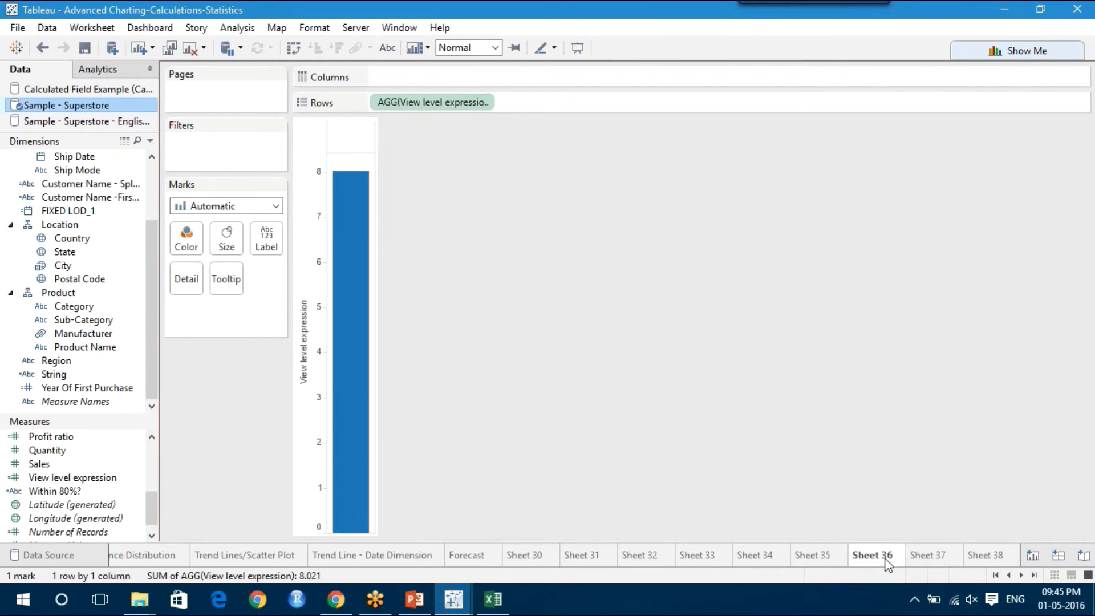
mouse_move(369, 295)
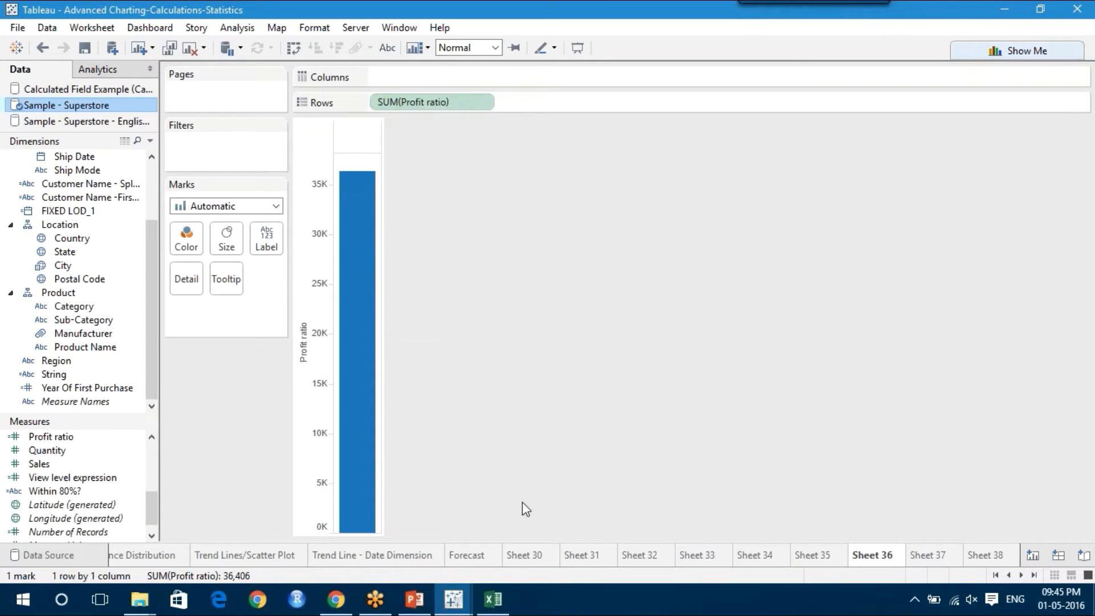
- Switch to Book1 in Excel and calculate =9994*6 in cell AB3
click(494, 600)
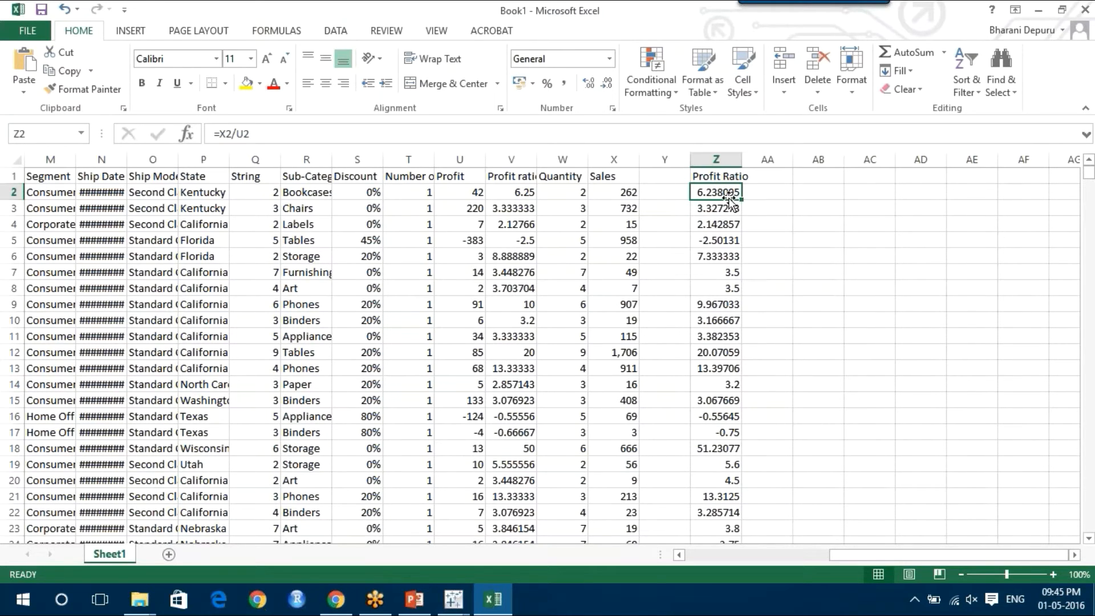
click(831, 215)
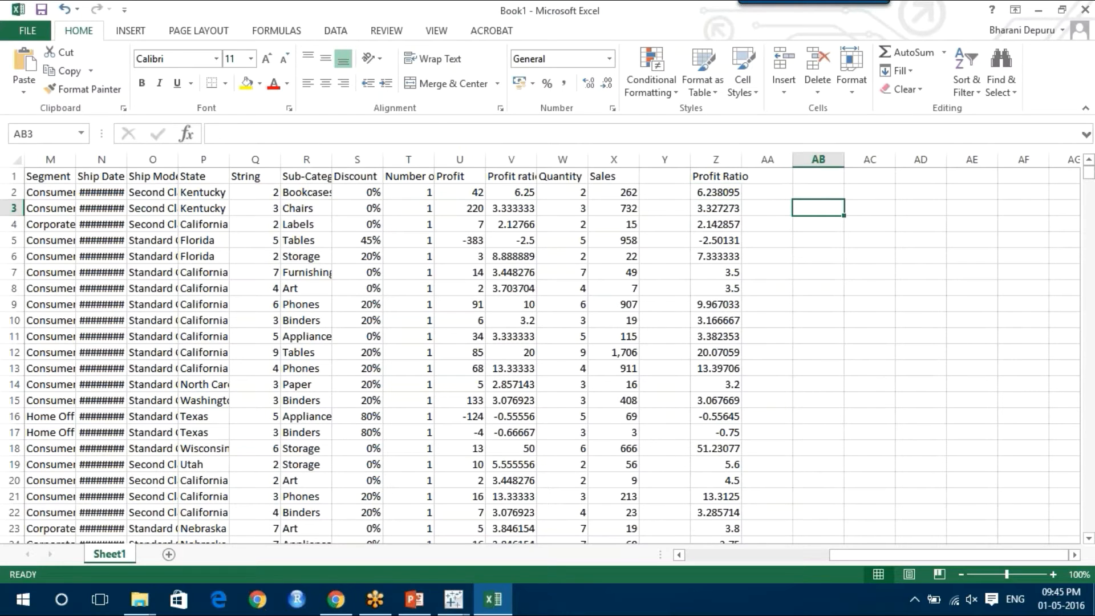
text(99)
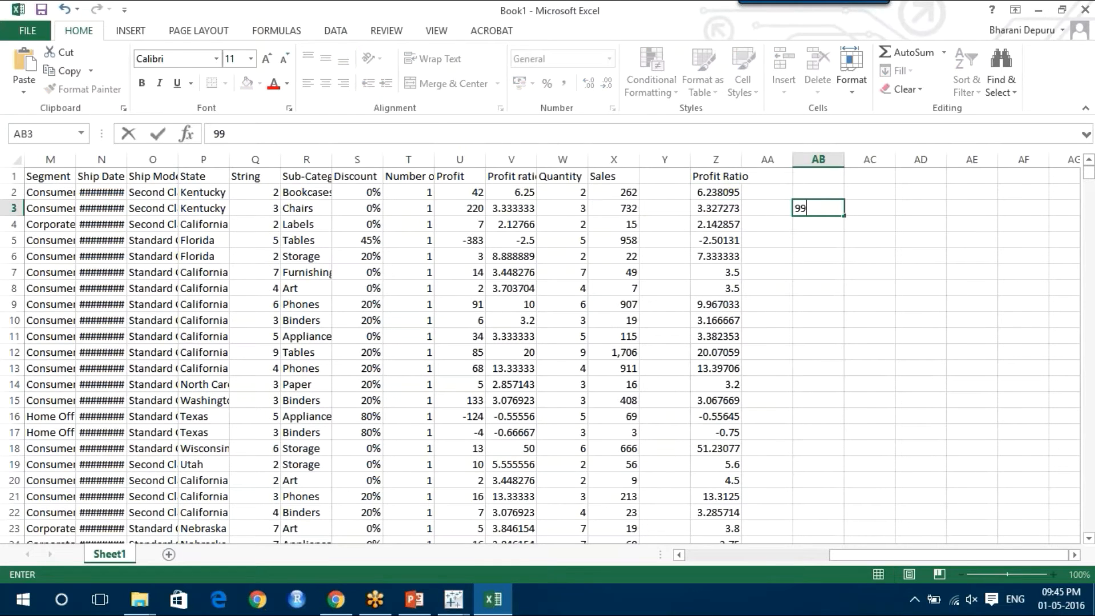
text(94*6)
key(Return)
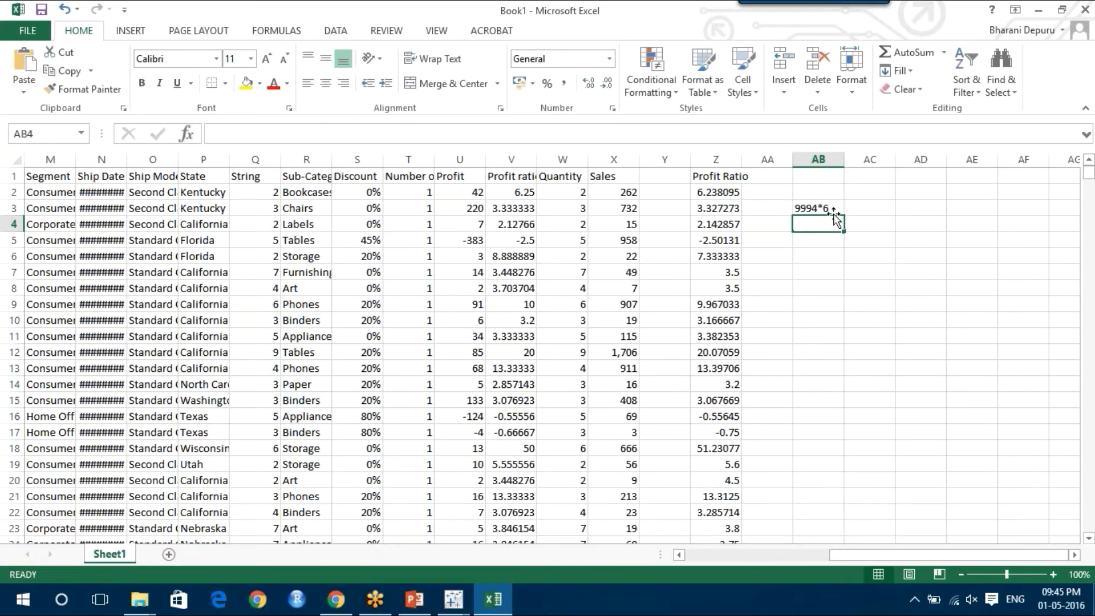
double_click(799, 207)
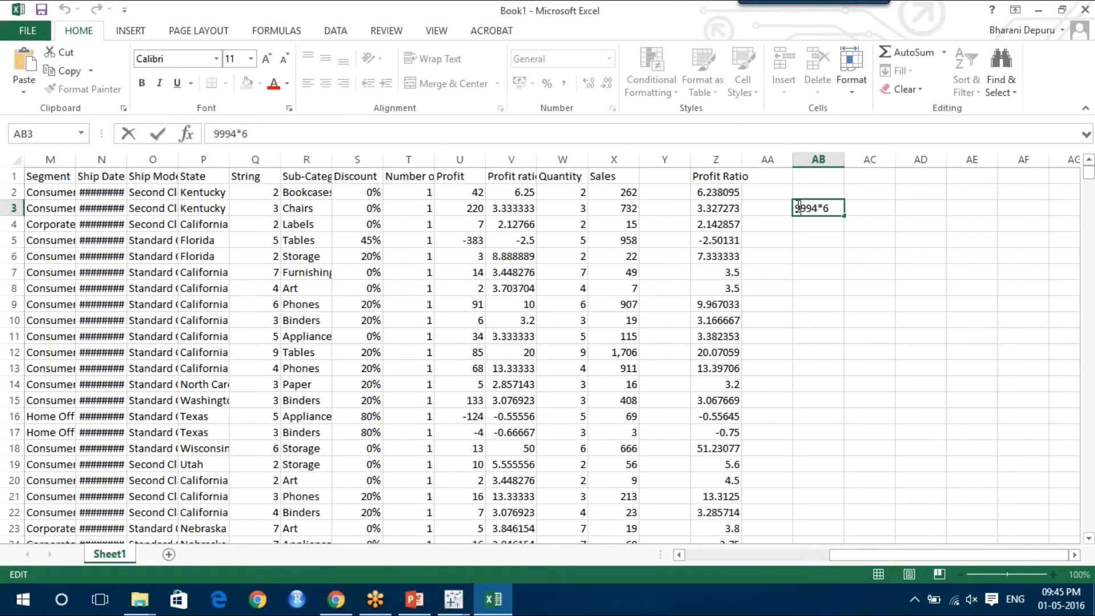
text(=)
key(Return)
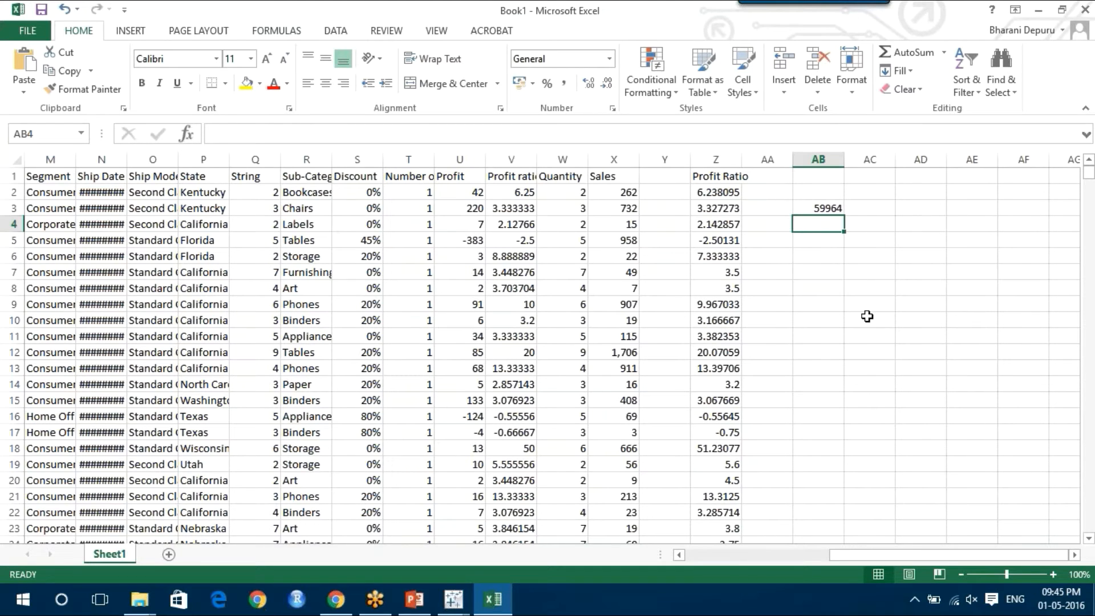
- Recheck the Profit ratio bar in Tableau, and present the LOD slides in PowerPoint through Addressing & Partitioning
click(453, 599)
click(408, 529)
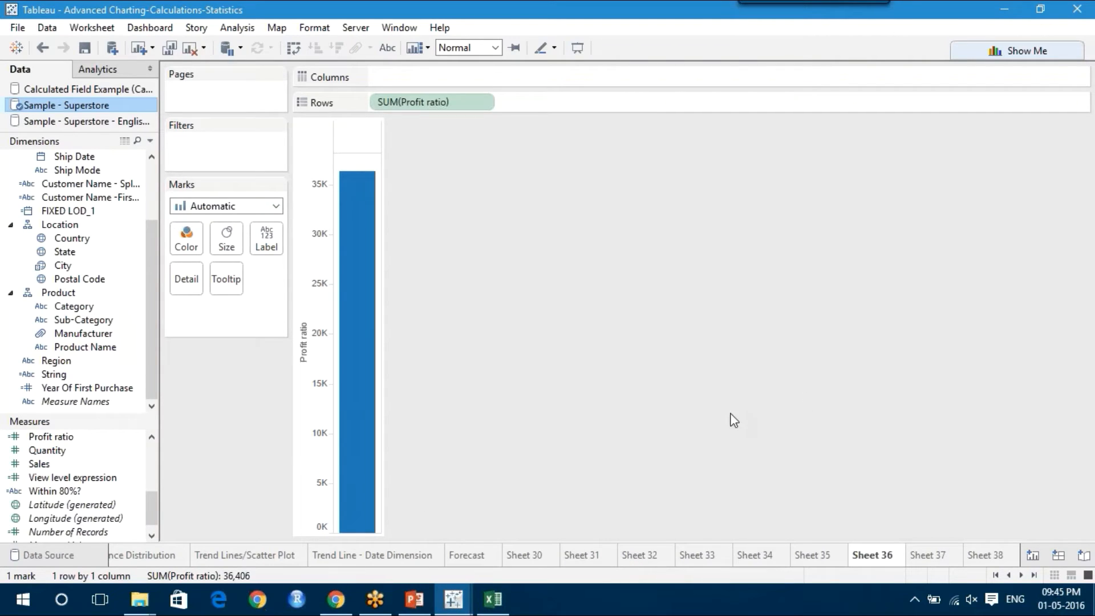
click(423, 606)
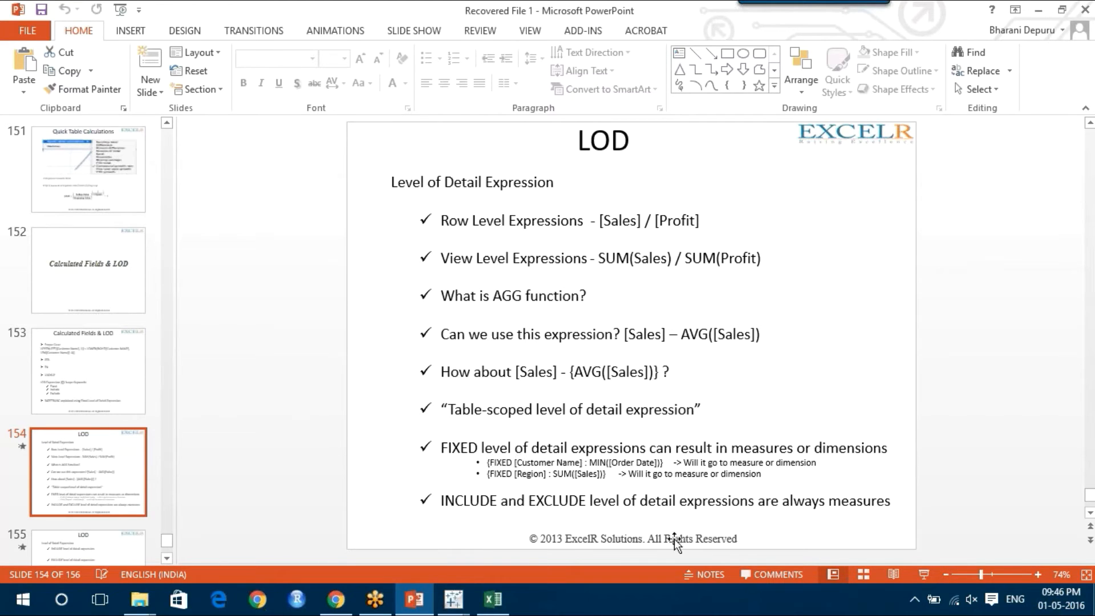
click(925, 574)
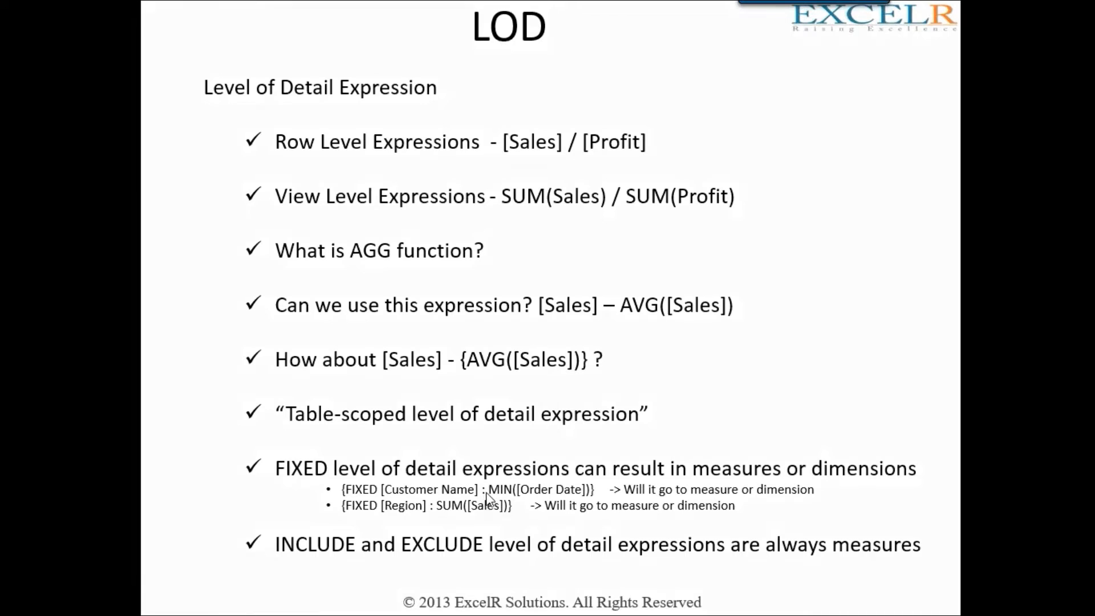
click(486, 491)
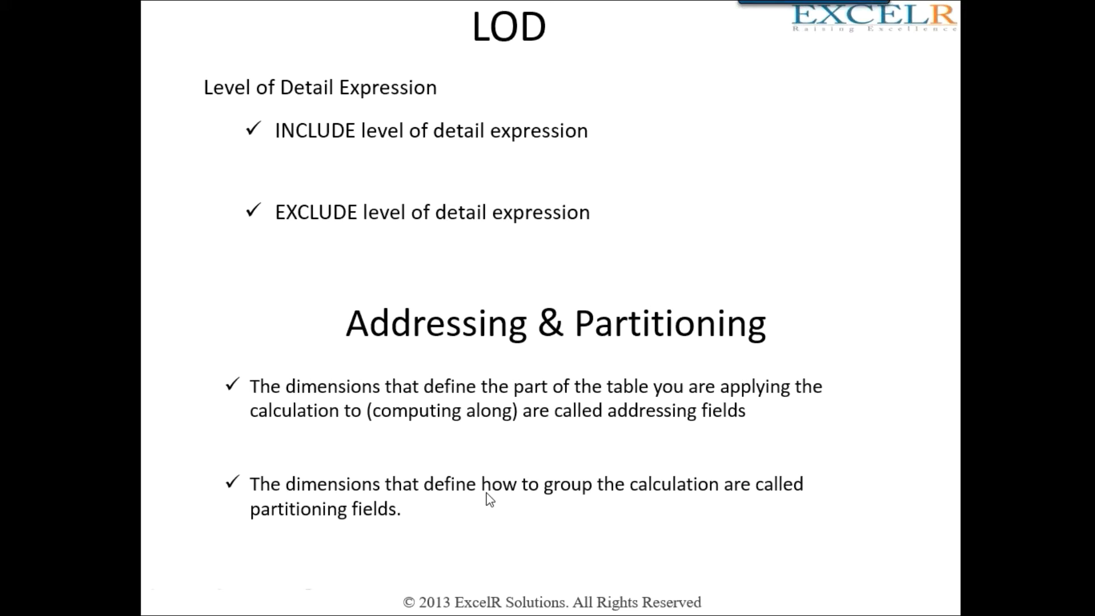
click(486, 492)
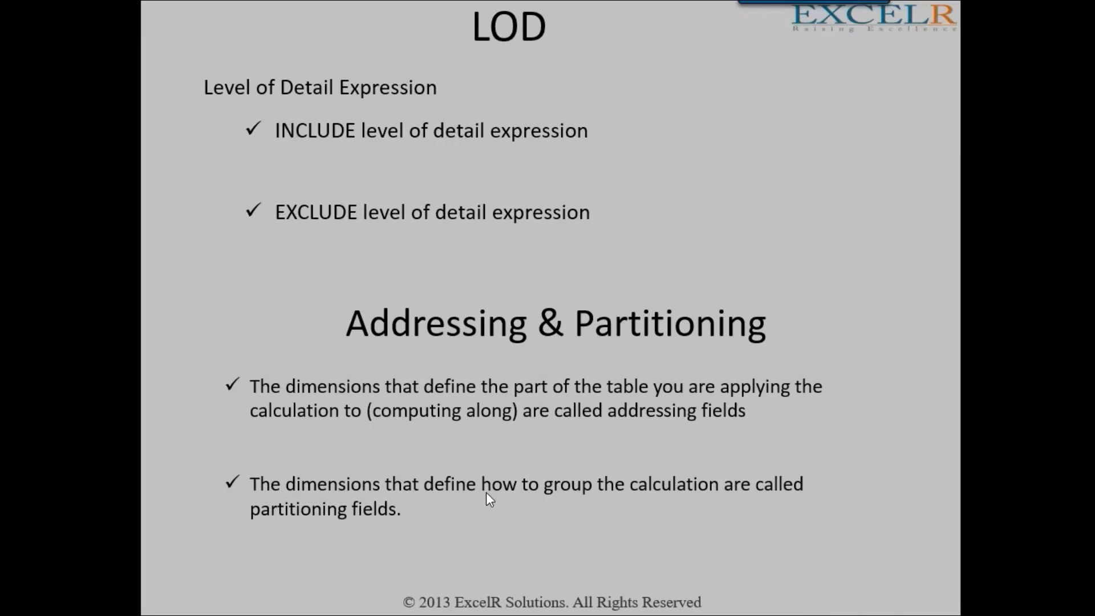
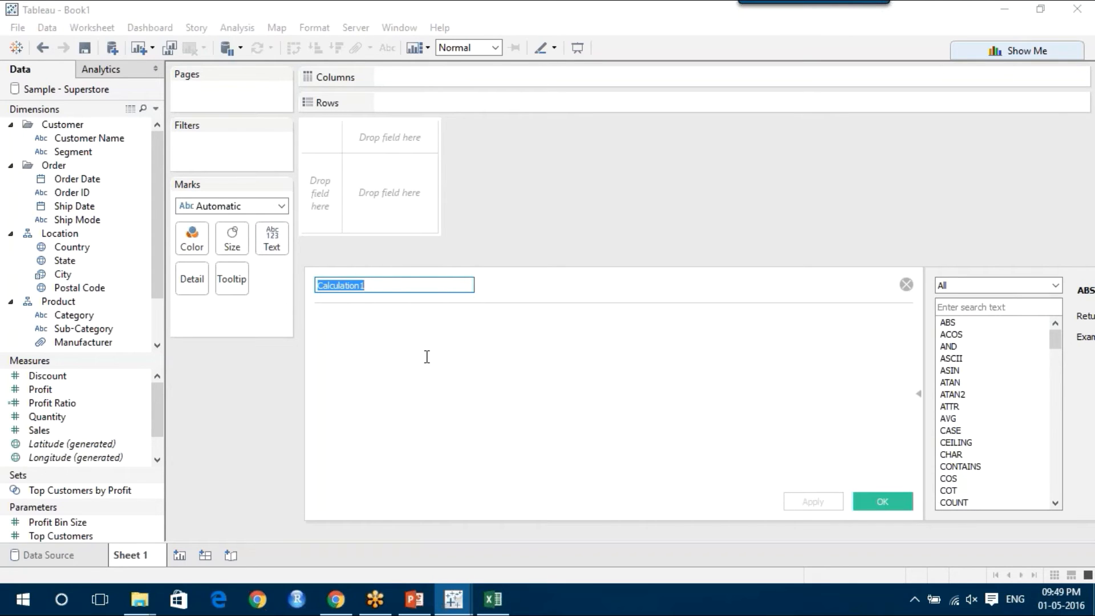
- Name the new calculated field INCLUDE
text(IN)
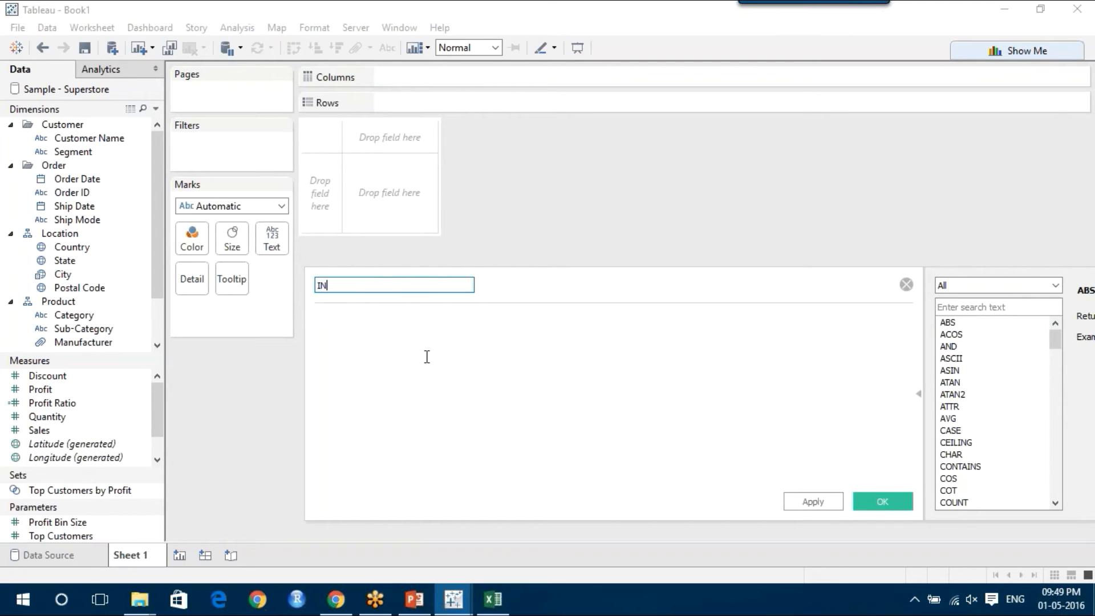
text(CLUDE)
click(387, 352)
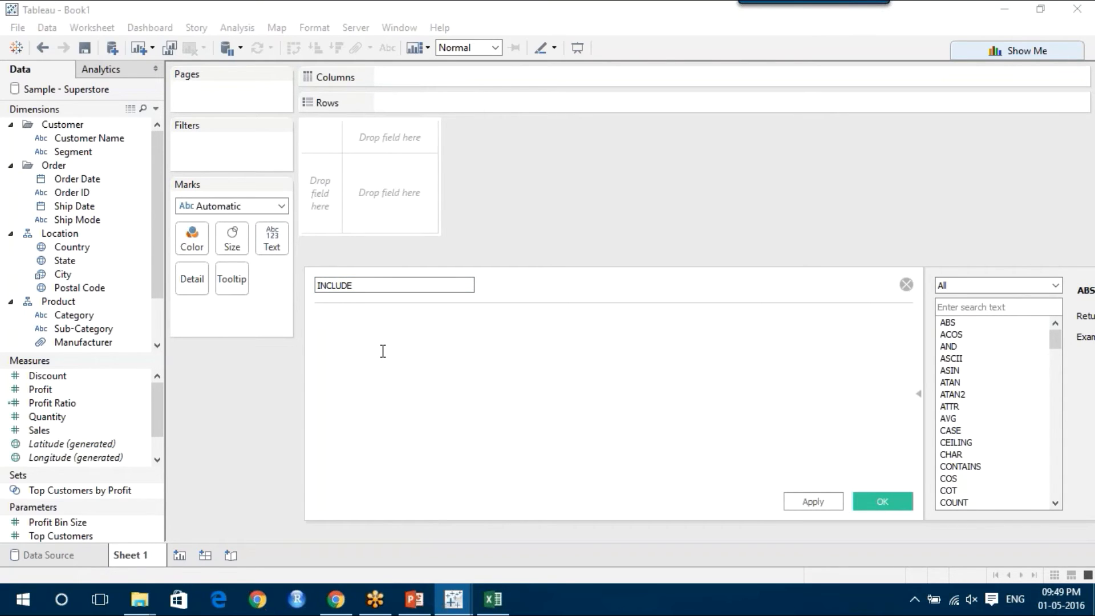
- Begin the field's formula with {INCLUDE [State] :, keeping a single space before the colon
text({INCLUDE)
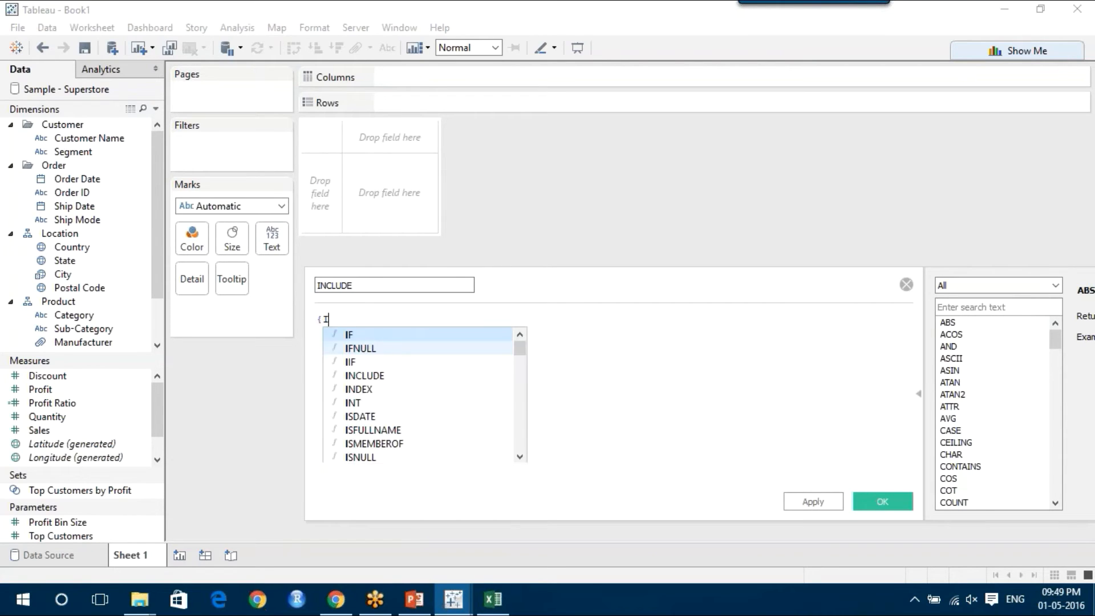
key(Return)
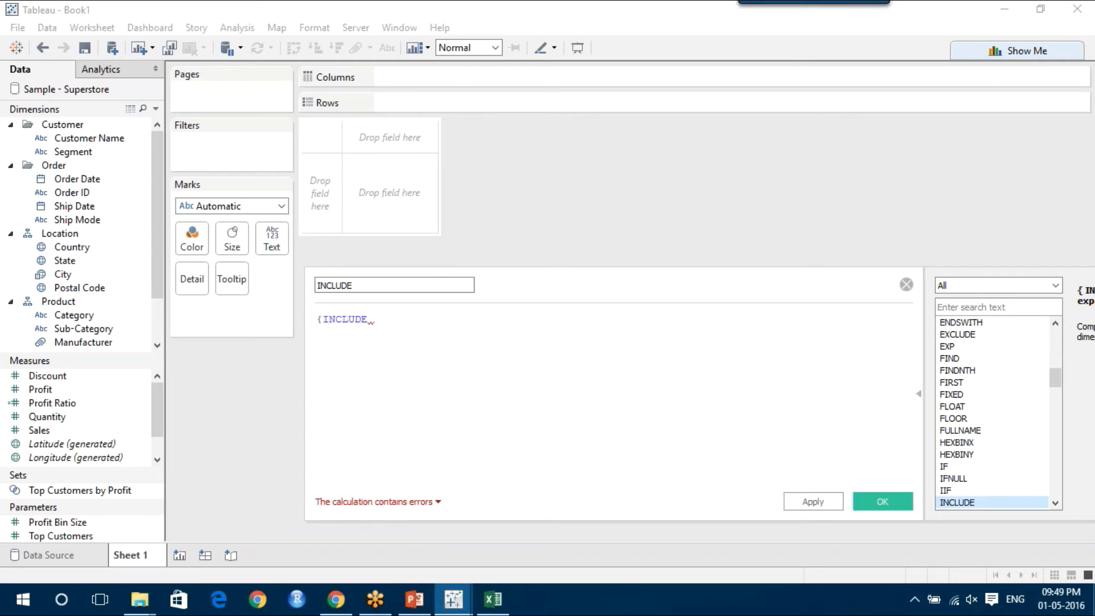
text(stat)
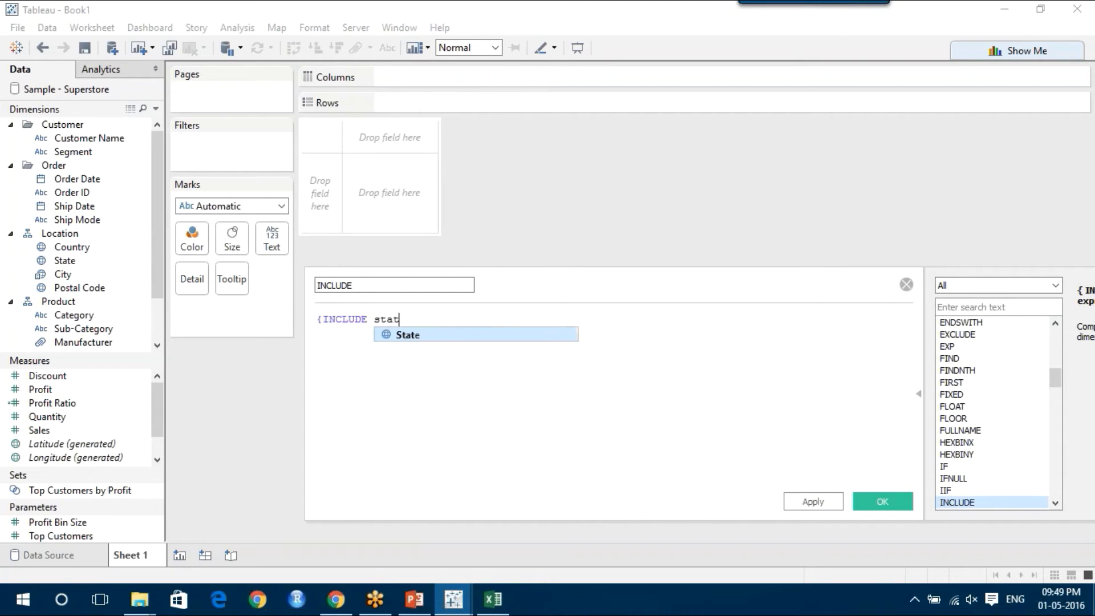
key(Return)
text(:)
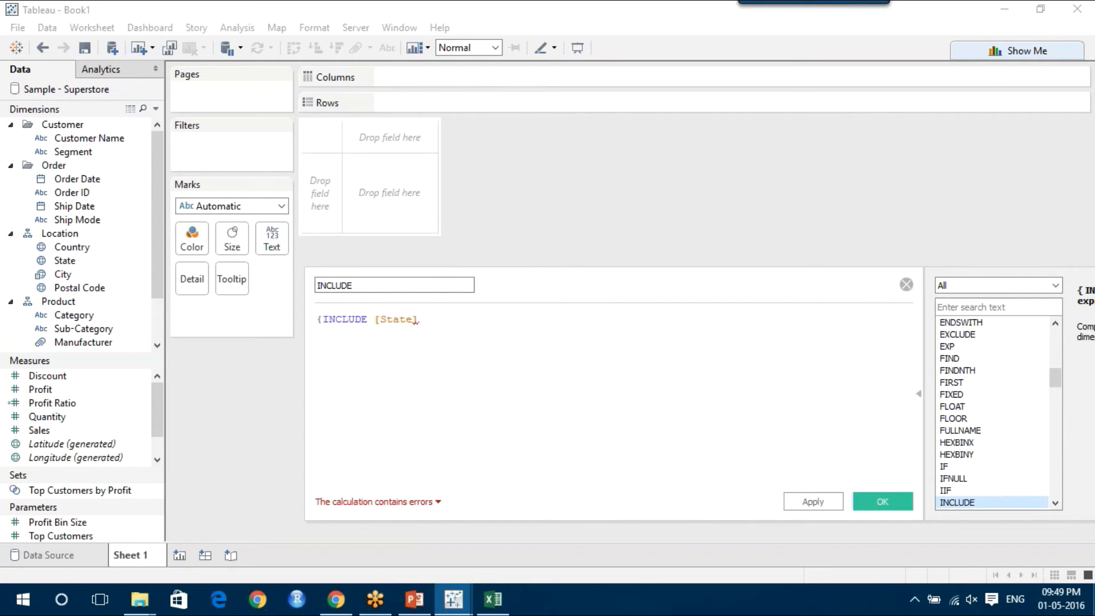
key(Tab)
text(:)
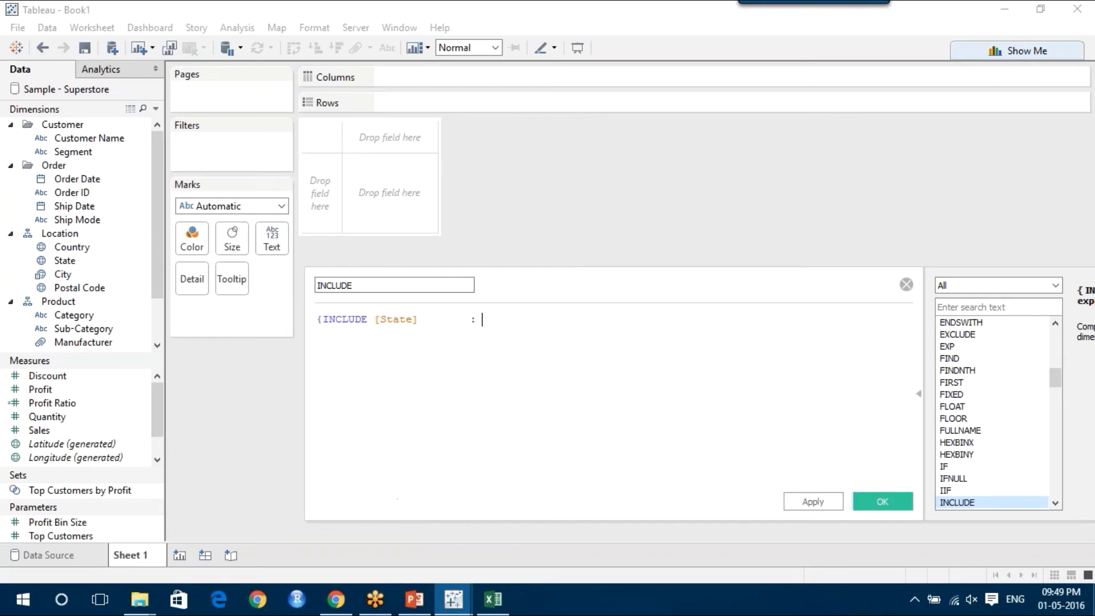
key(BackSpace)
key(BackSpace)
key(BackSpace)
key(BackSpace)
key(BackSpace)
key(BackSpace)
key(BackSpace)
key(BackSpace)
key(BackSpace)
key(BackSpace)
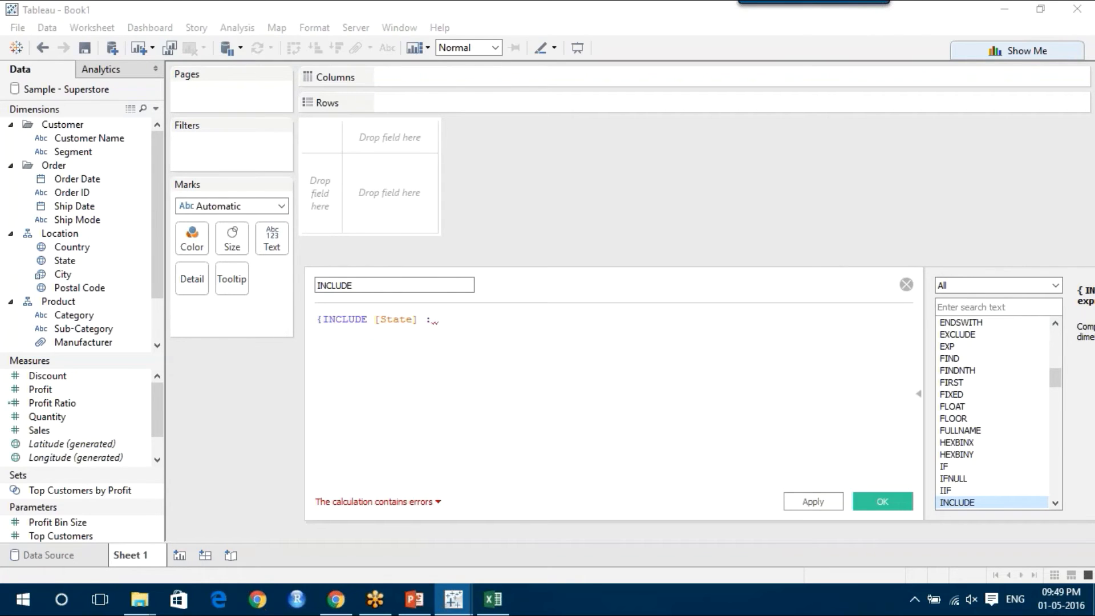
- Complete the formula as {INCLUDE [State] : SUM([Sales])} and save the calculated field
text(sum)
key(Return)
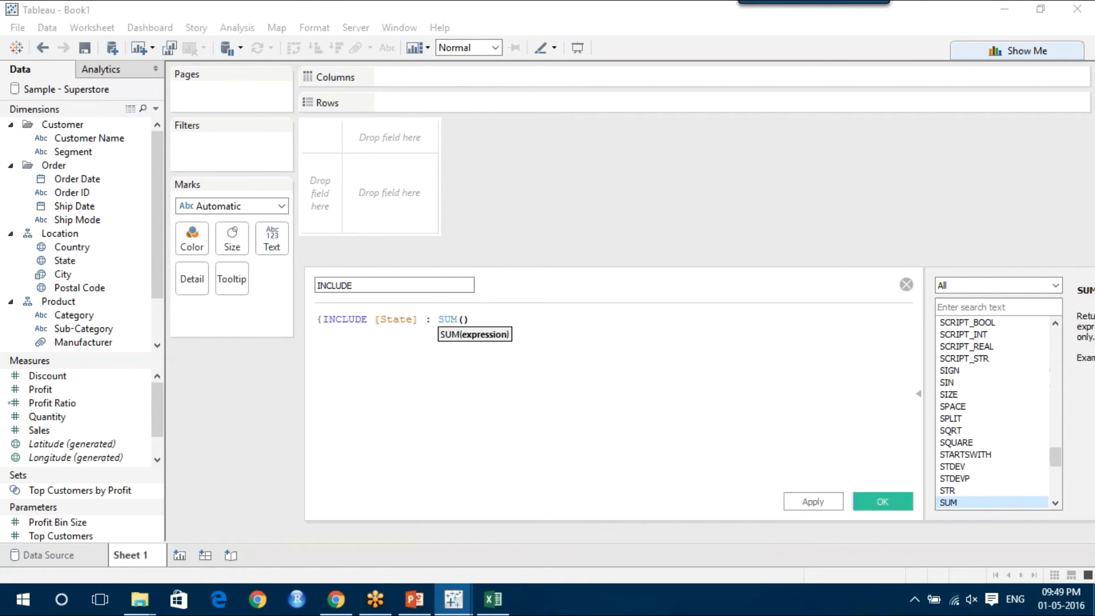
text(sale)
key(Return)
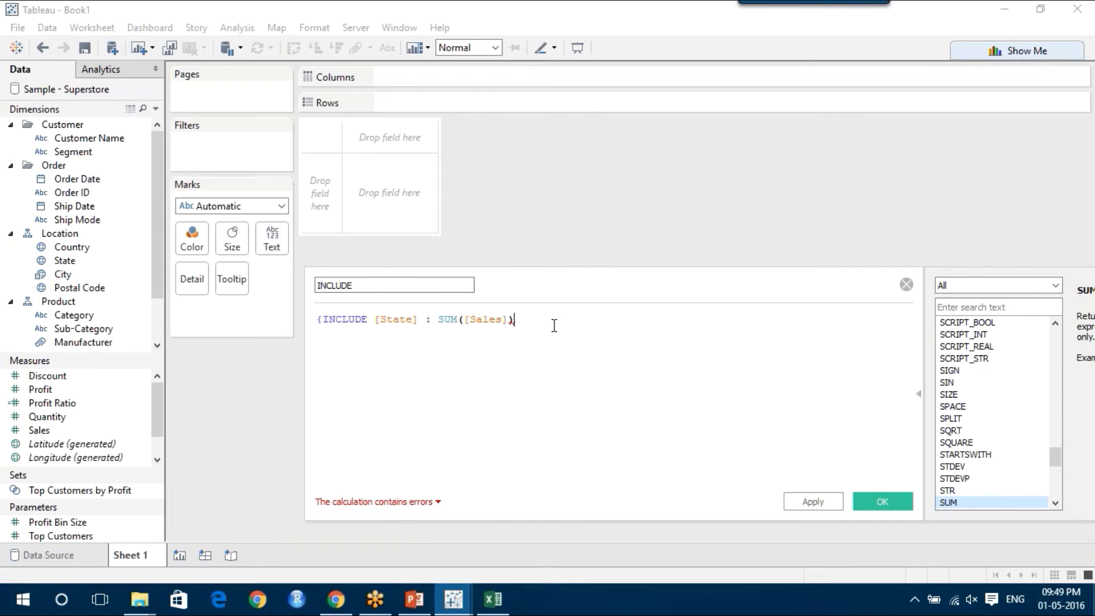
text(})
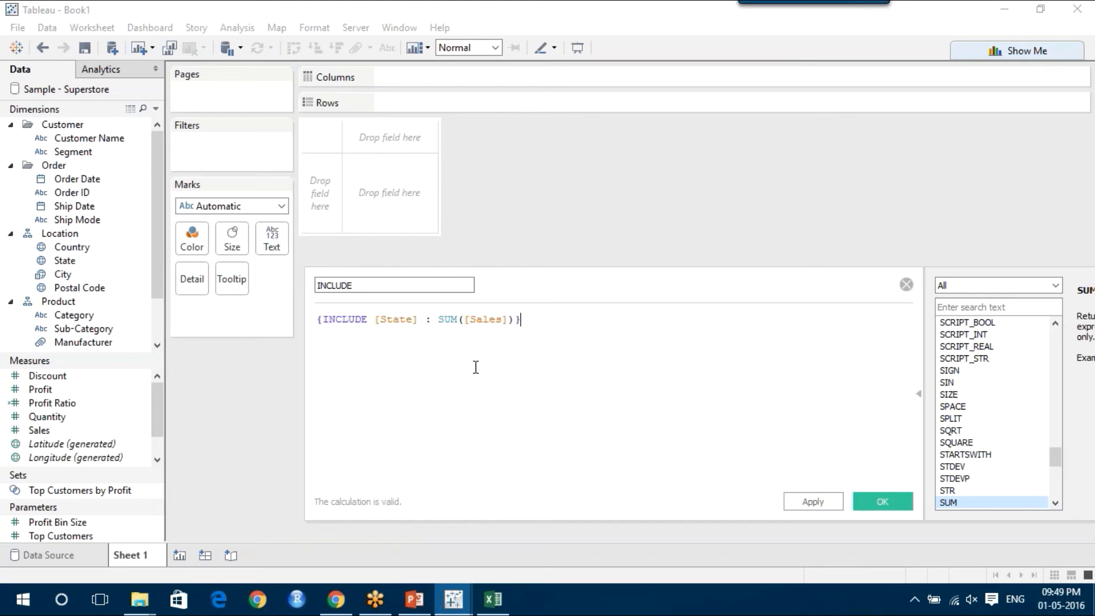
click(815, 502)
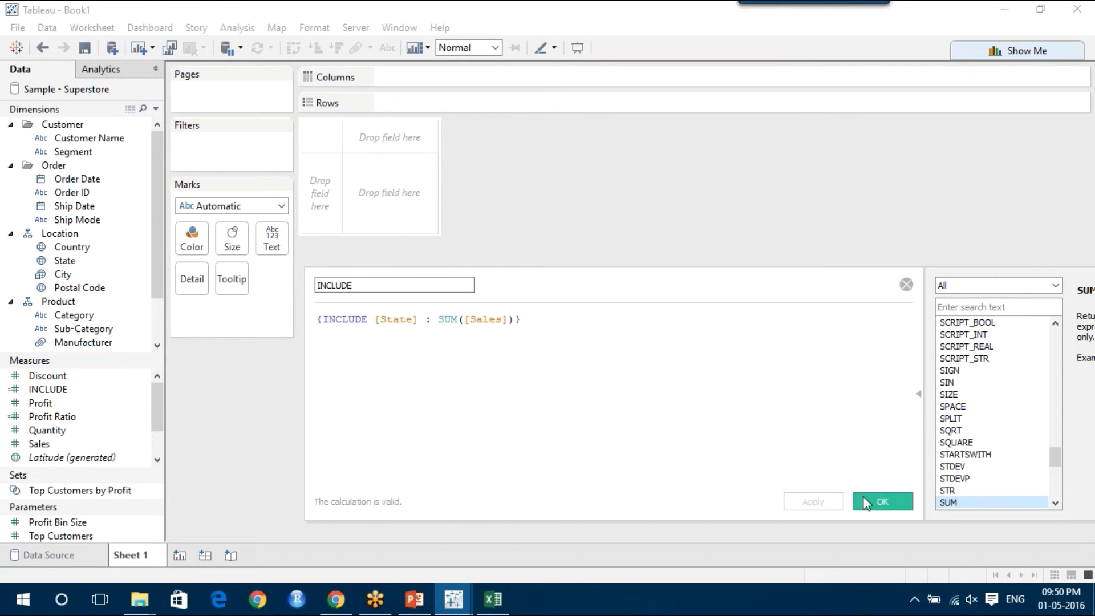
click(865, 502)
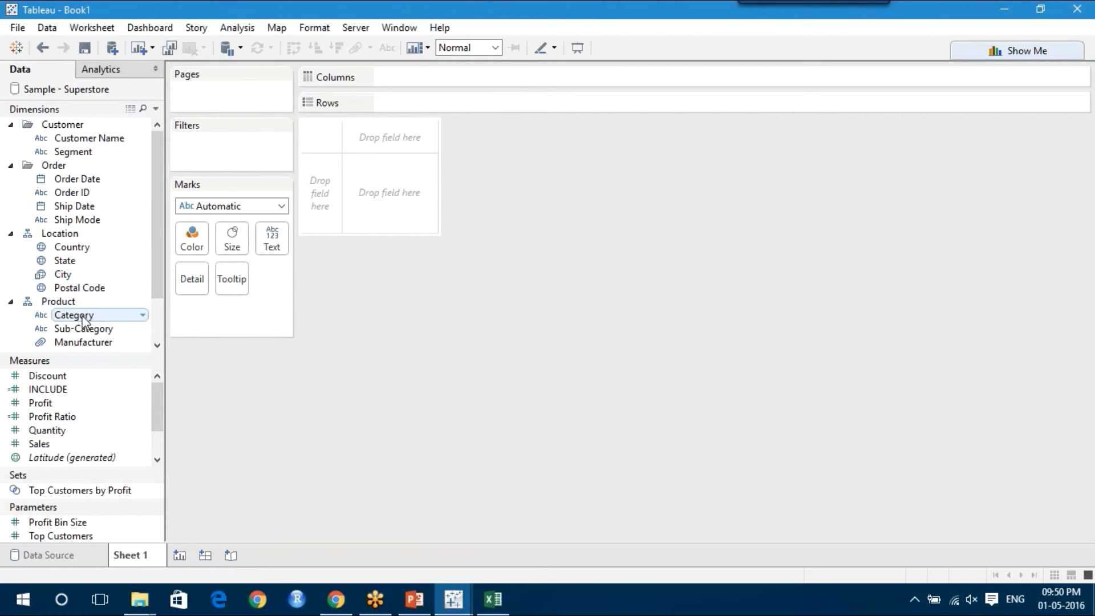
- Chart the INCLUDE field by Category, with Category on Columns and INCLUDE on Rows aggregated as Average
mouse_move(83, 320)
mouse_down()
mouse_move(318, 97)
mouse_move(433, 77)
mouse_up()
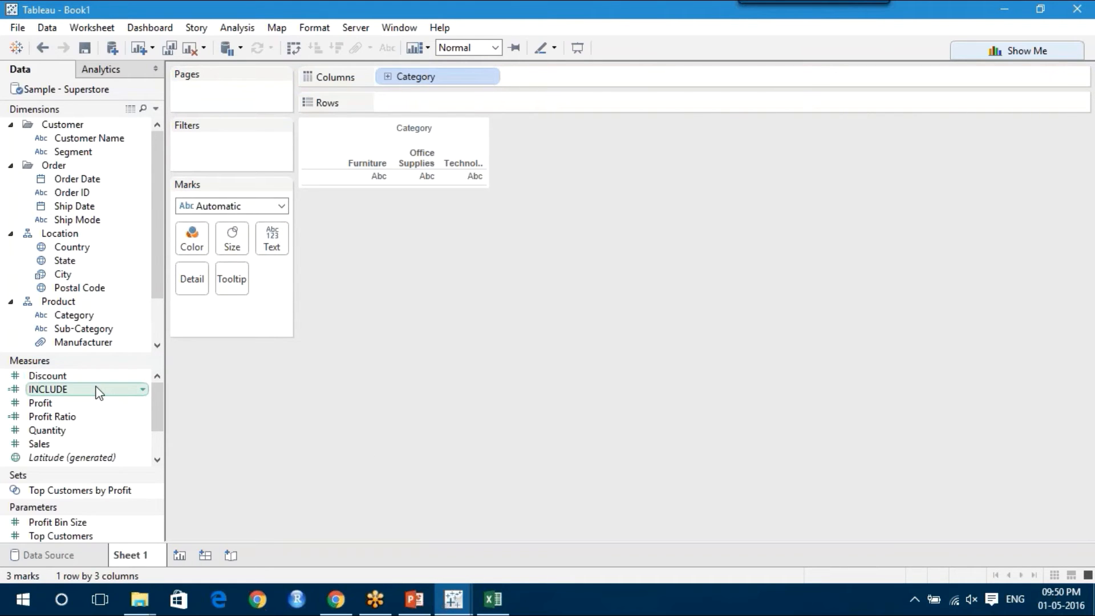
mouse_move(97, 387)
mouse_down()
mouse_move(489, 110)
mouse_move(479, 106)
mouse_up()
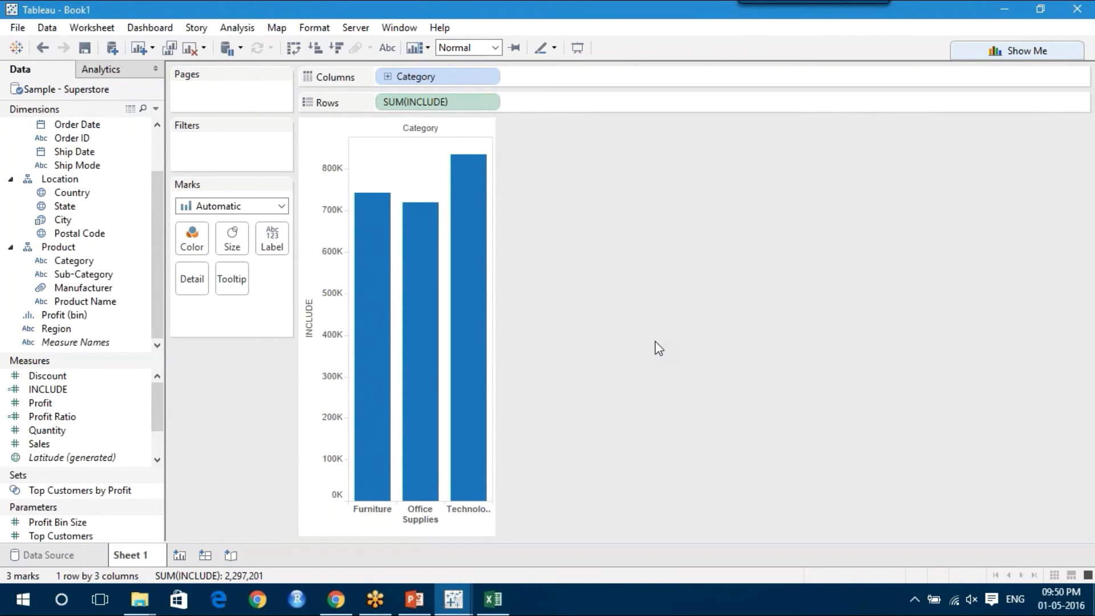
click(487, 102)
mouse_move(505, 251)
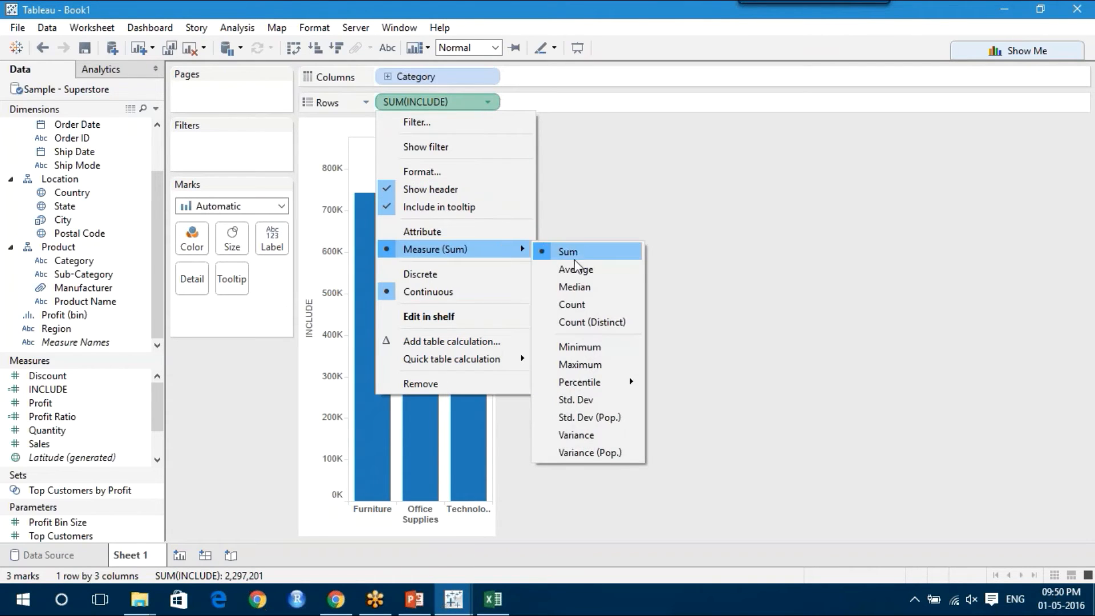
click(573, 269)
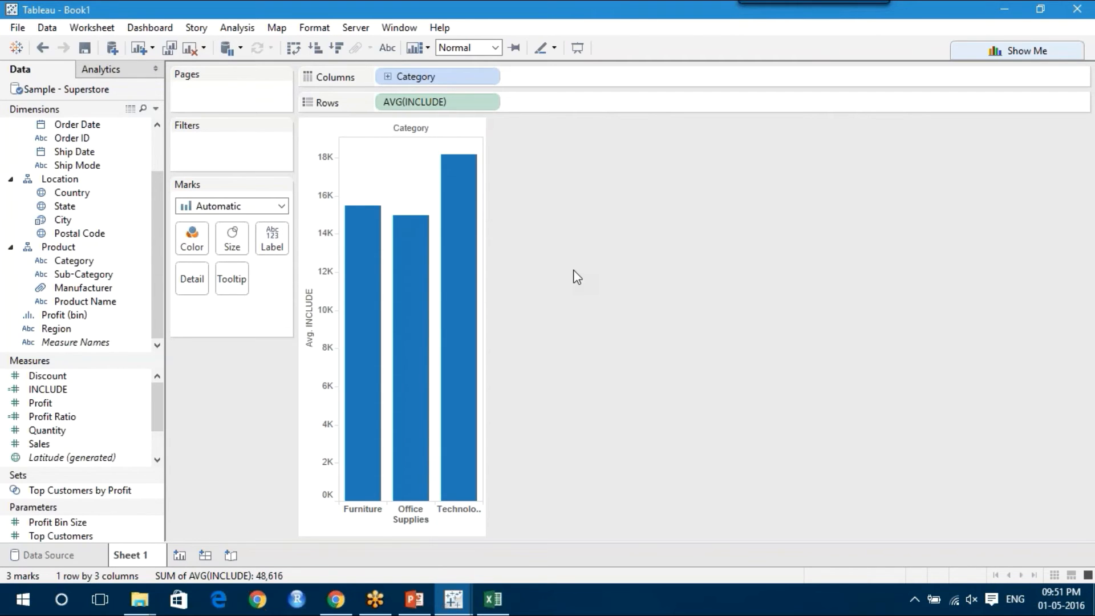
- View the underlying data of the Sample - Superstore data source
right_click(98, 91)
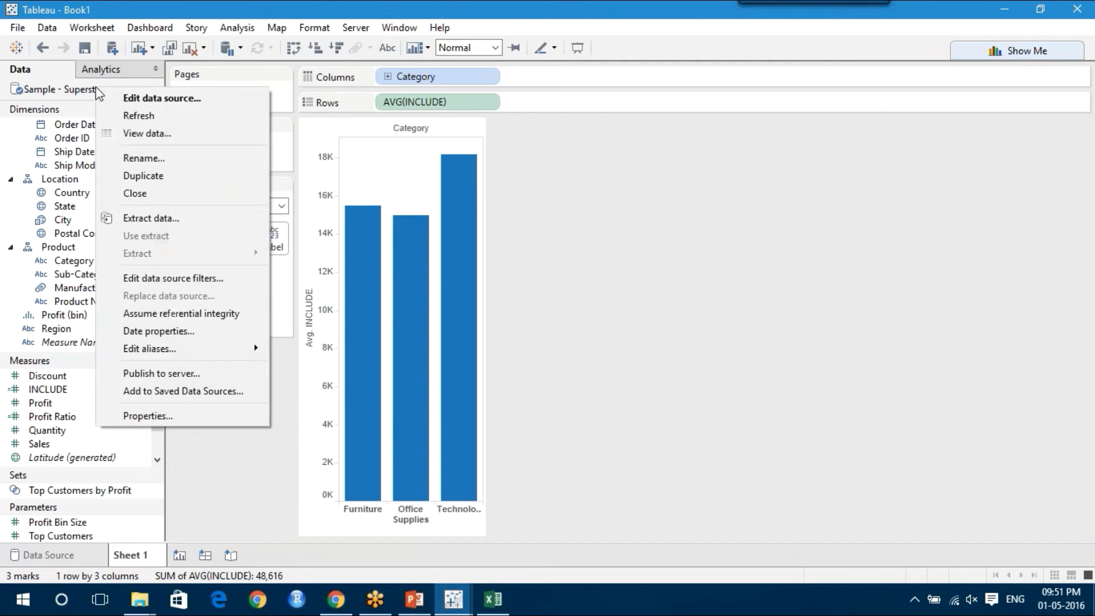
click(164, 133)
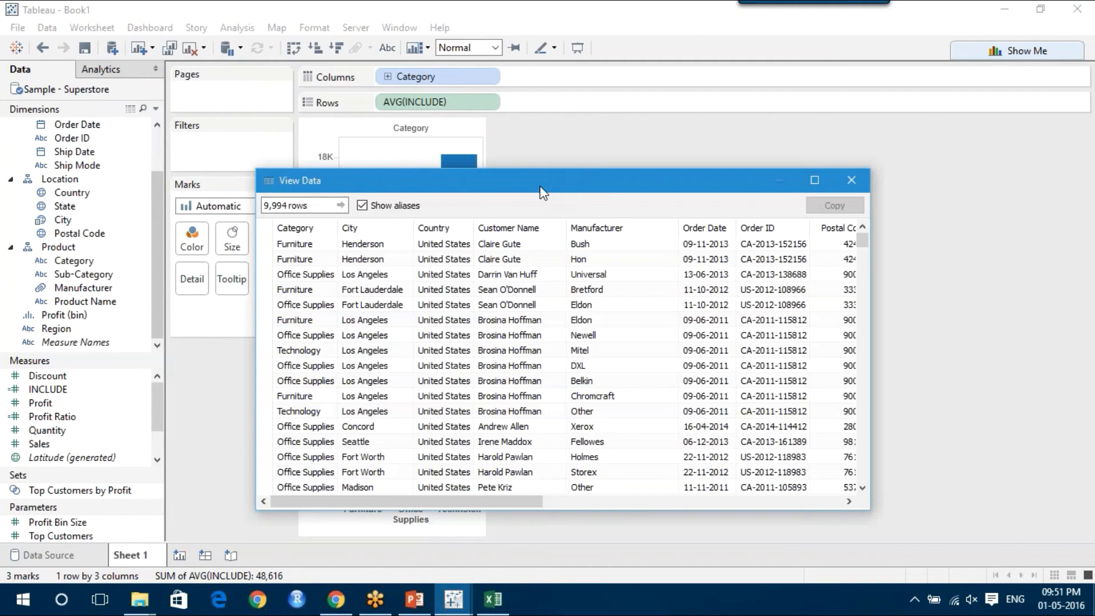
drag(528, 224, 498, 254)
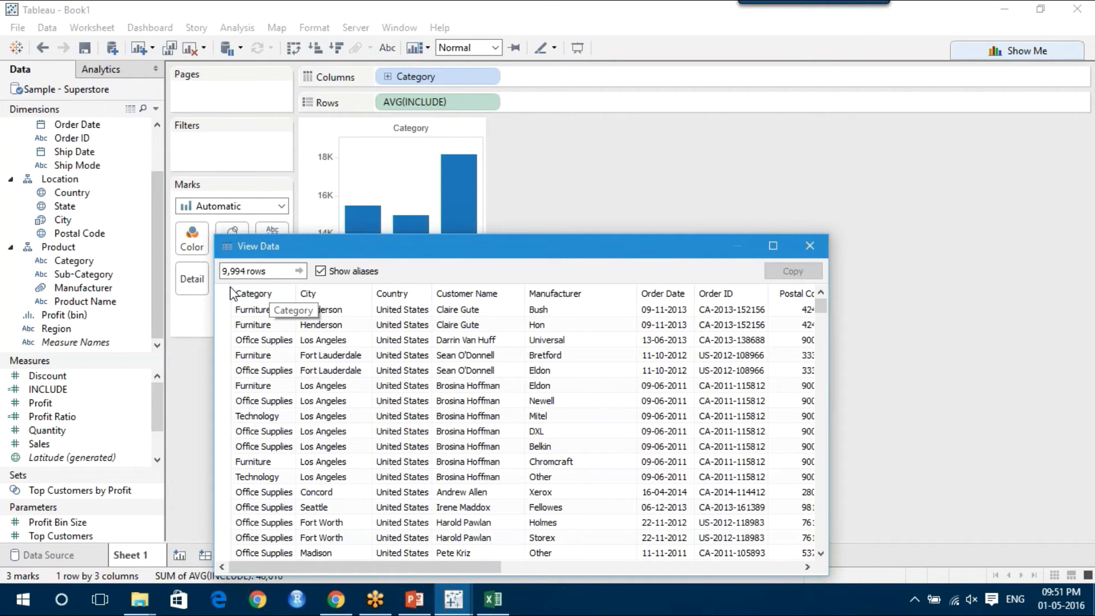
- Switch to Book1 in Excel and autofit the width of all columns on Sheet1
click(490, 601)
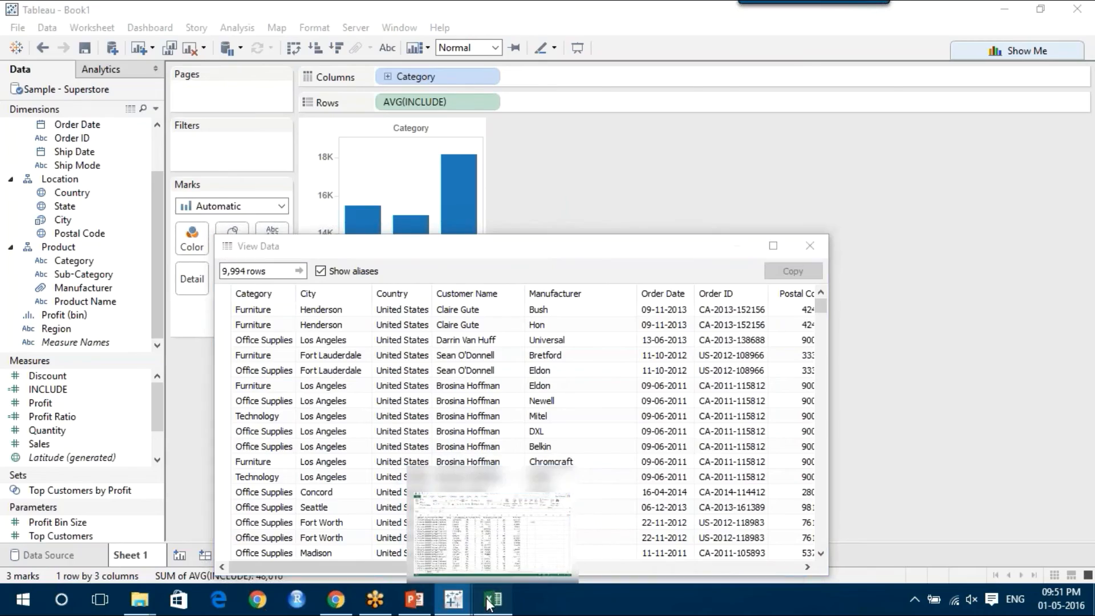
scroll(301, 330, left, 6)
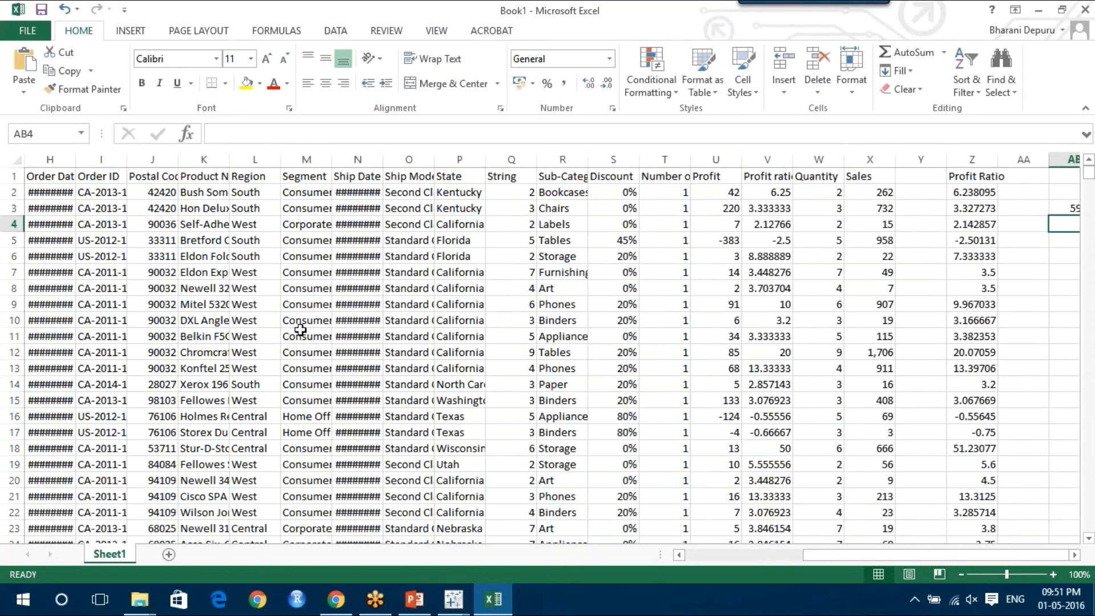
scroll(301, 330, left, 1)
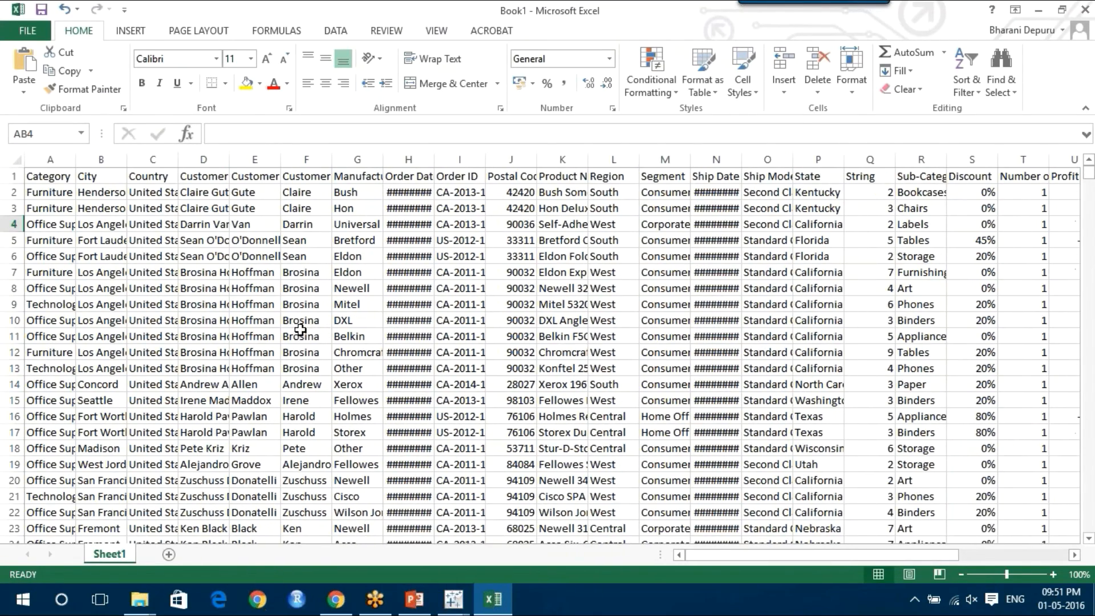
click(16, 159)
drag(74, 159, 72, 158)
double_click(73, 158)
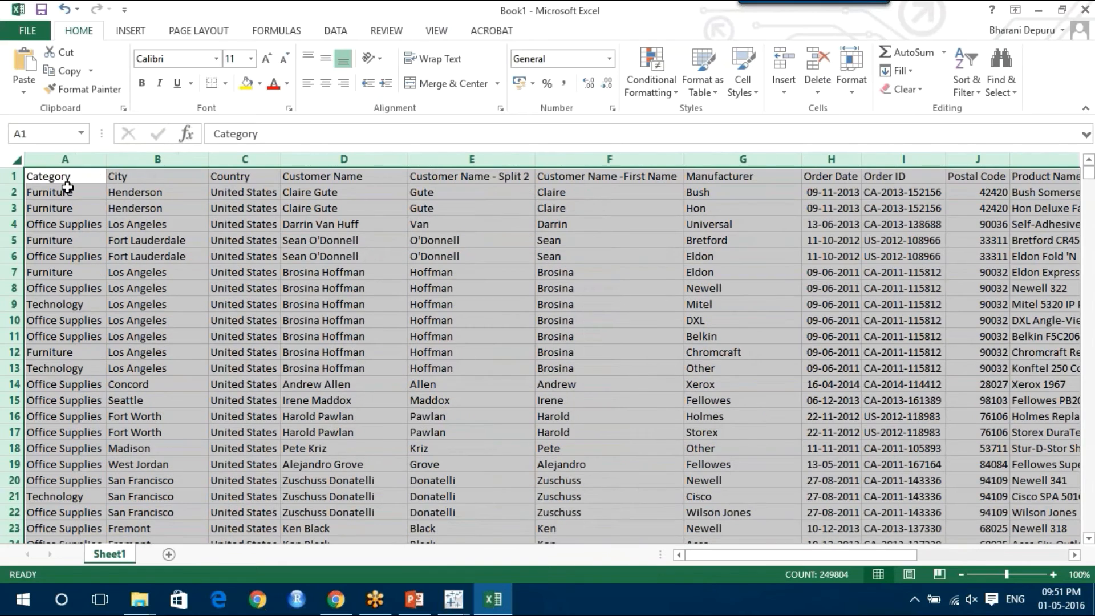
click(63, 192)
- Select the whole sheet and turn on filters for its header row
click(14, 163)
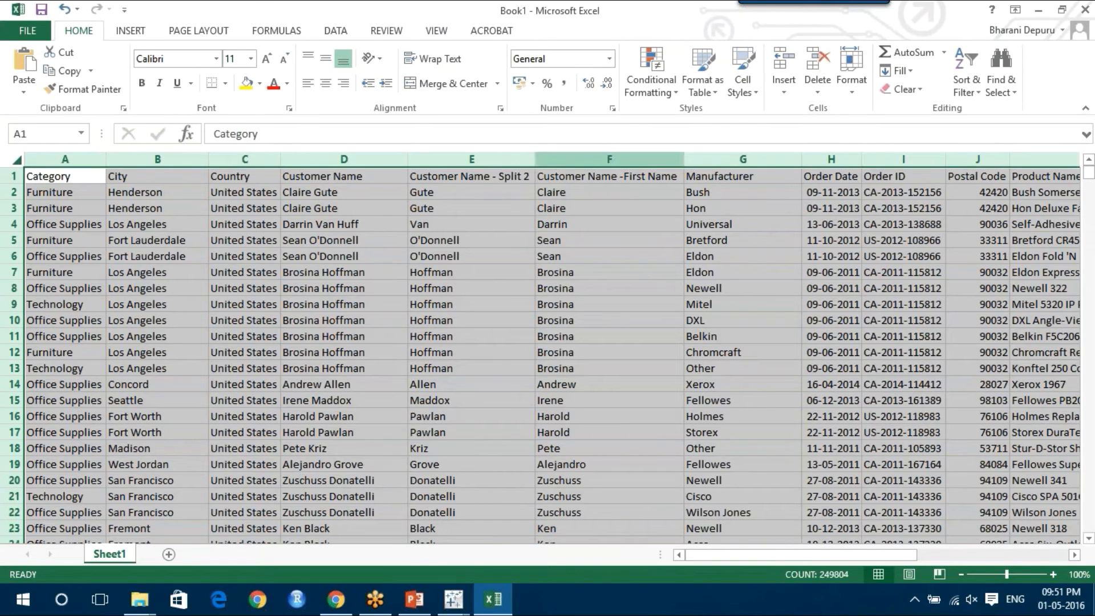
click(970, 85)
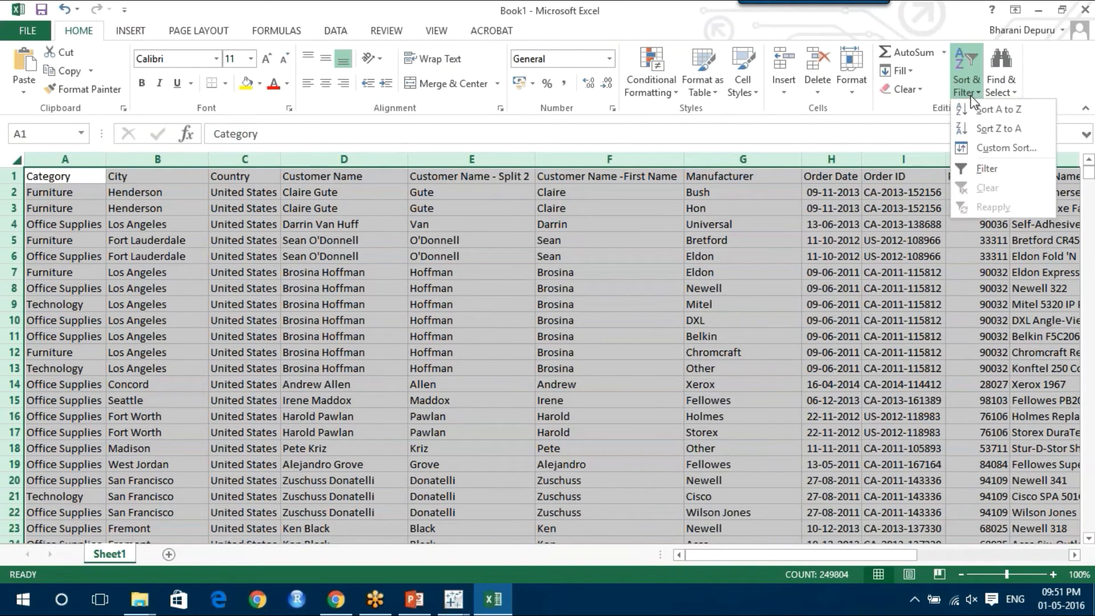
click(989, 170)
click(254, 233)
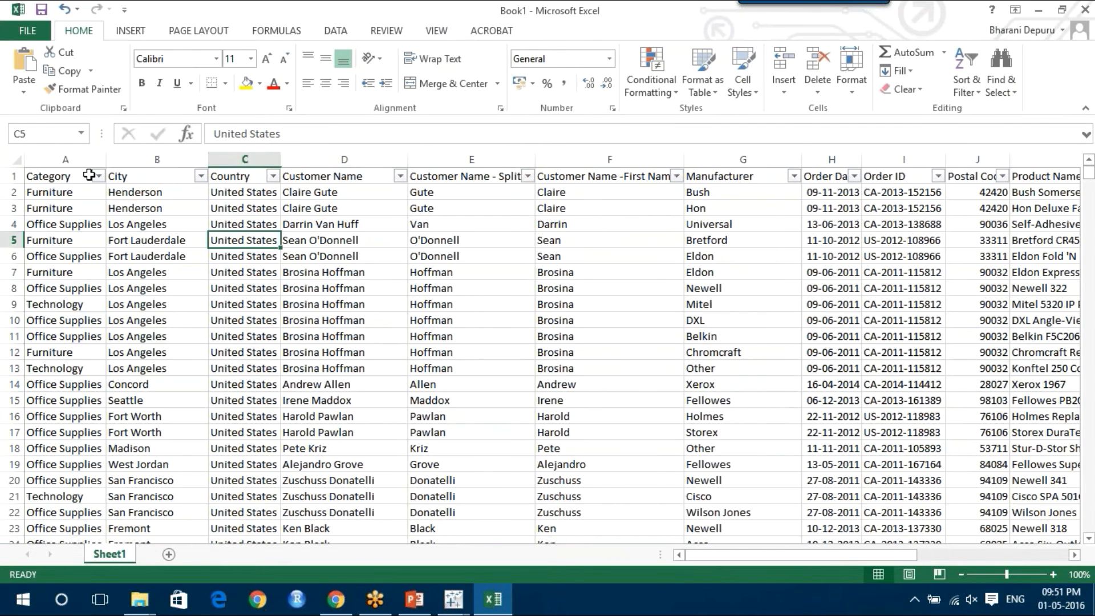
- Filter the Category column to show only Furniture
click(98, 175)
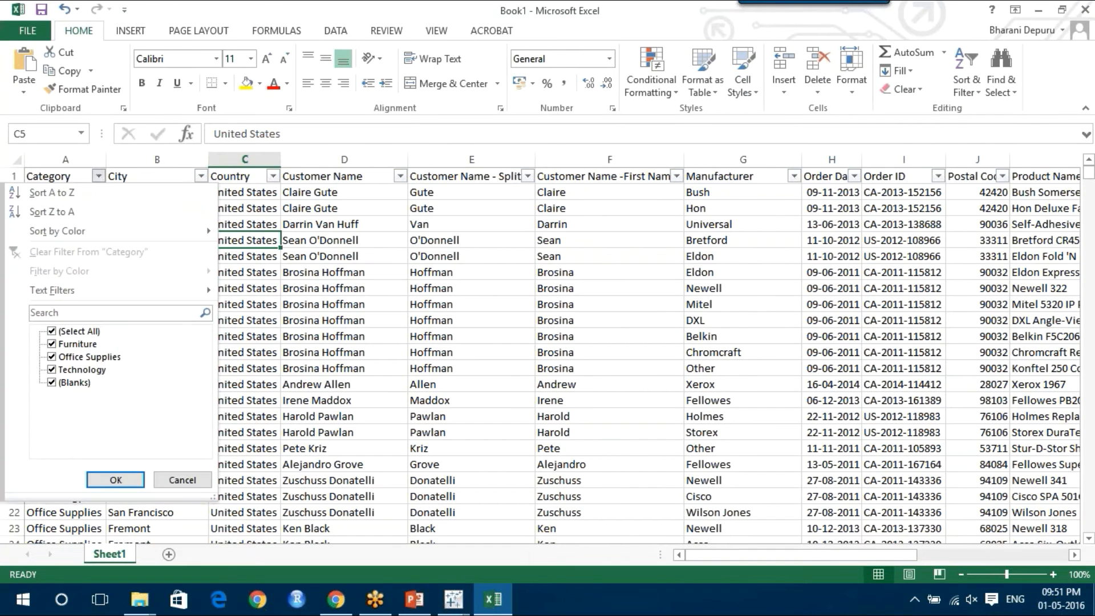
click(52, 332)
click(52, 344)
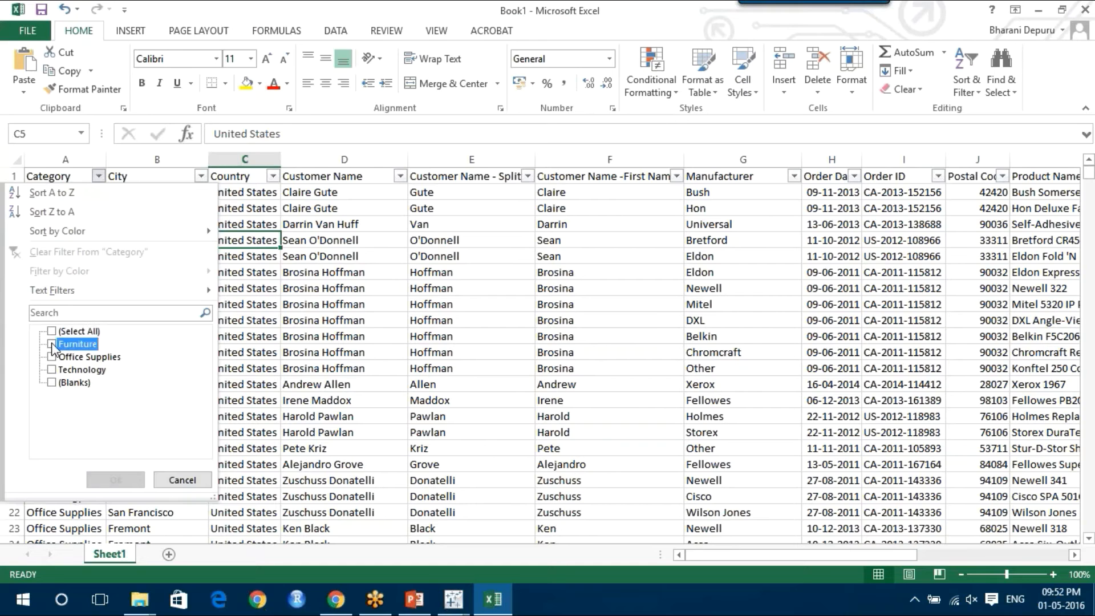
click(116, 480)
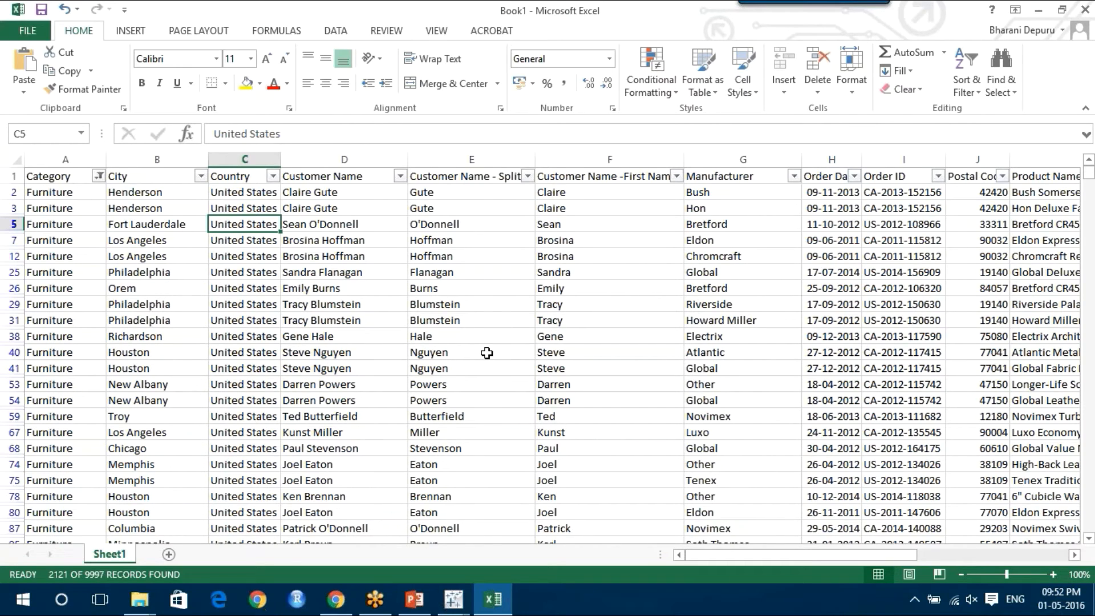
- Filter the State column to show only Alabama
scroll(487, 354, right, 4)
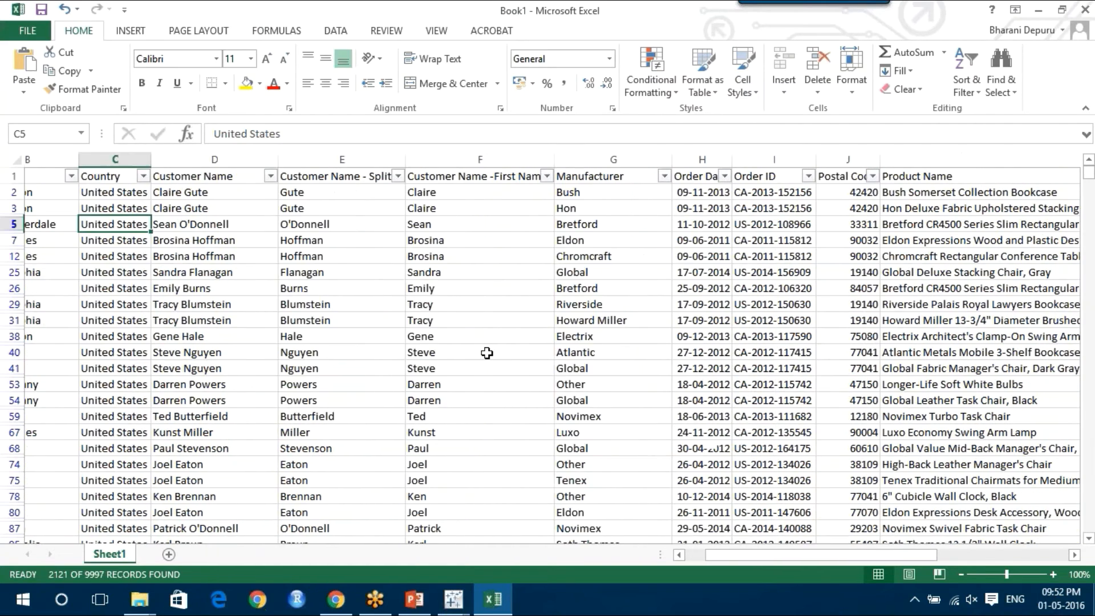
scroll(487, 353, right, 10)
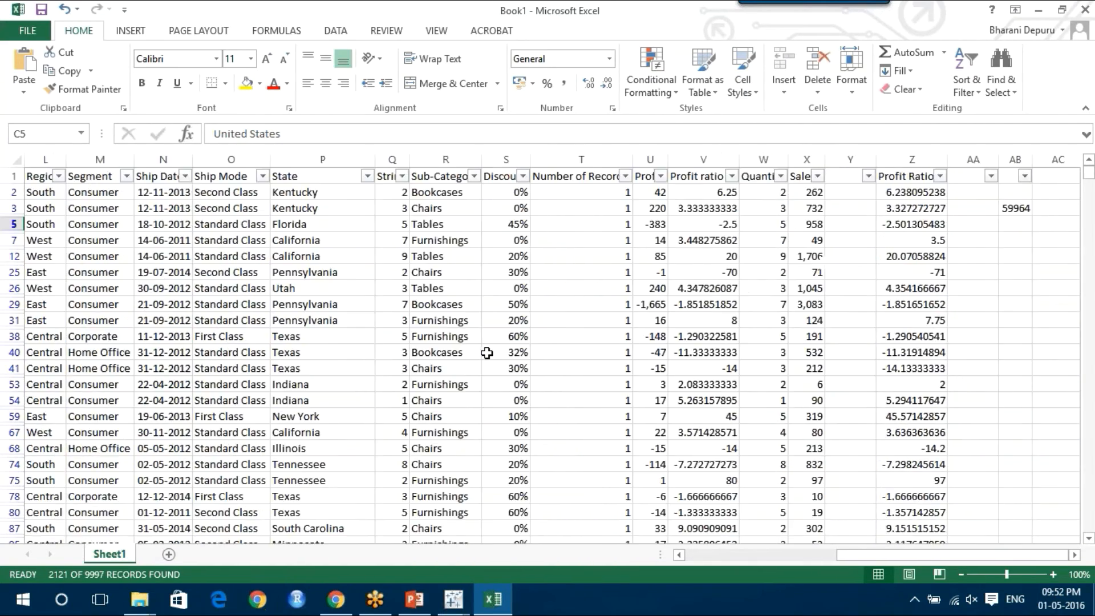
click(367, 176)
click(209, 331)
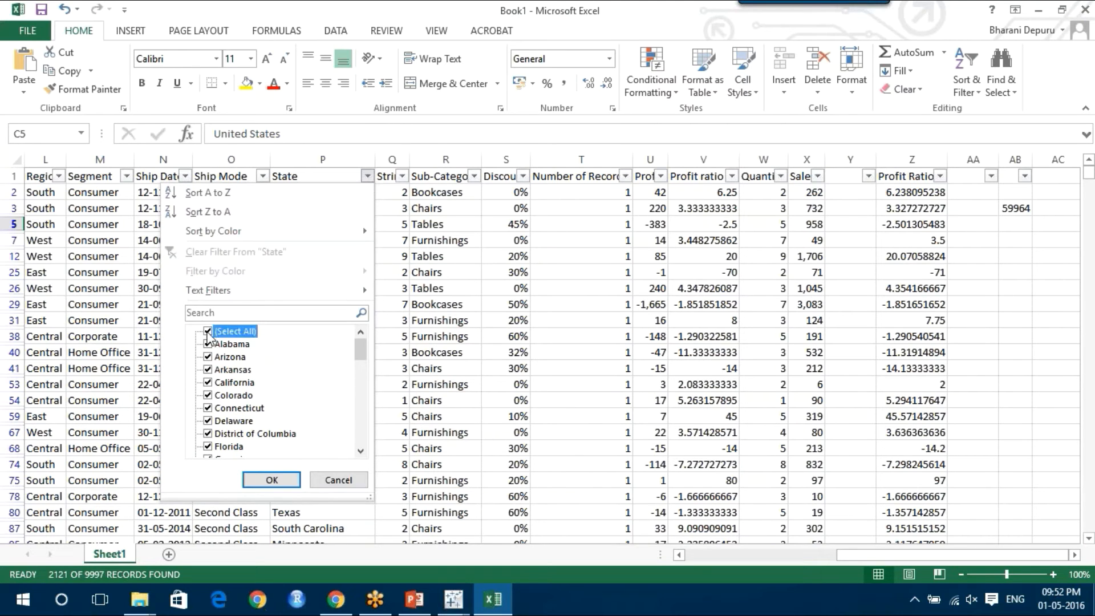
click(209, 345)
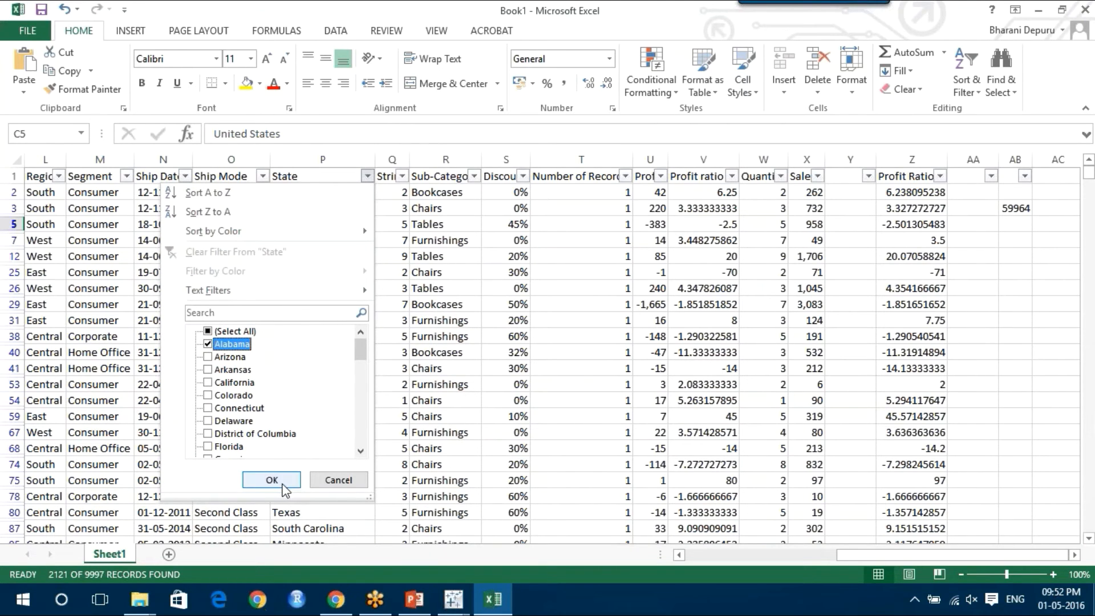
click(271, 480)
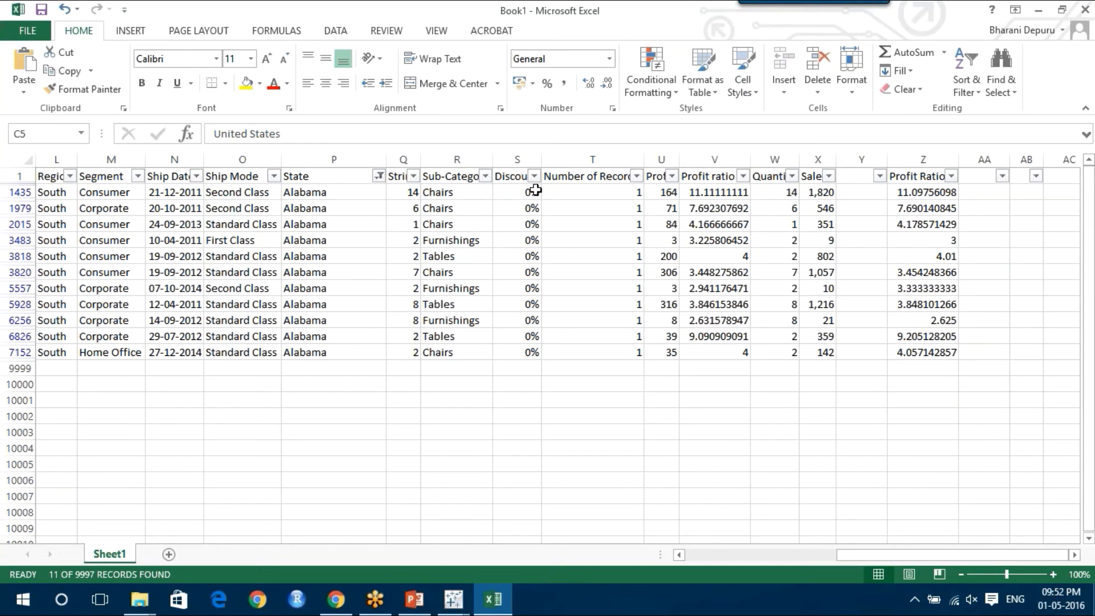
- Change the State filter to show only Arizona and look through the filtered rows' Sales values
click(378, 177)
click(220, 346)
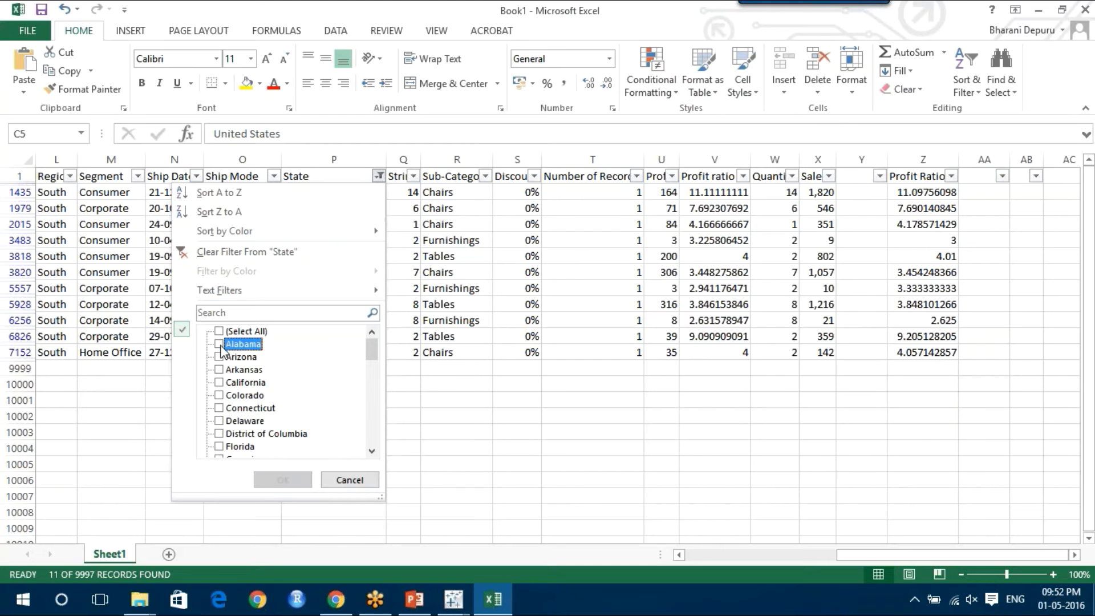
click(220, 358)
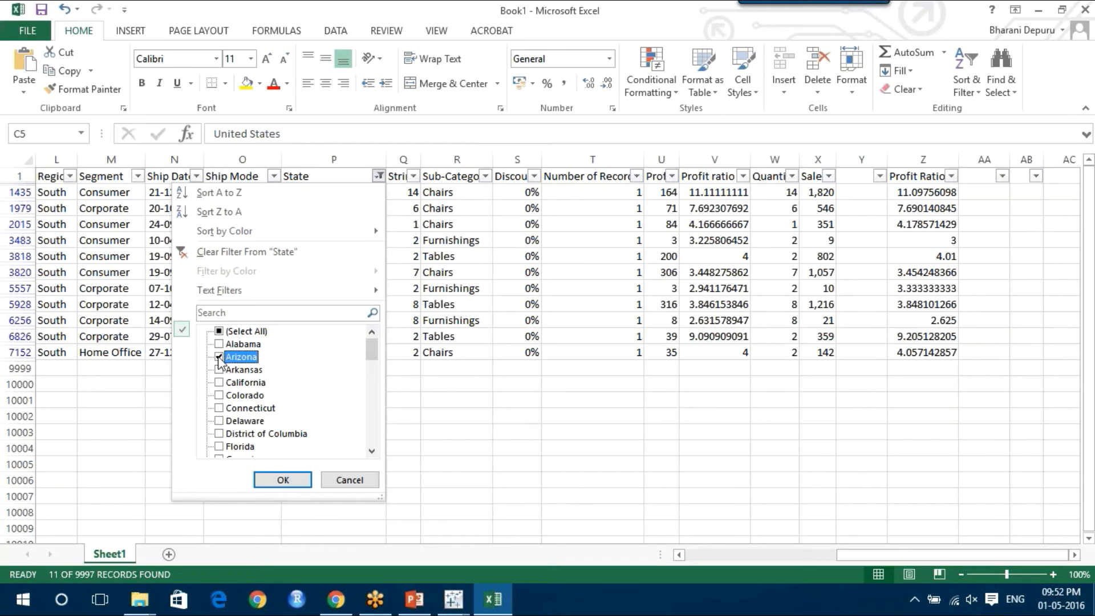
click(280, 479)
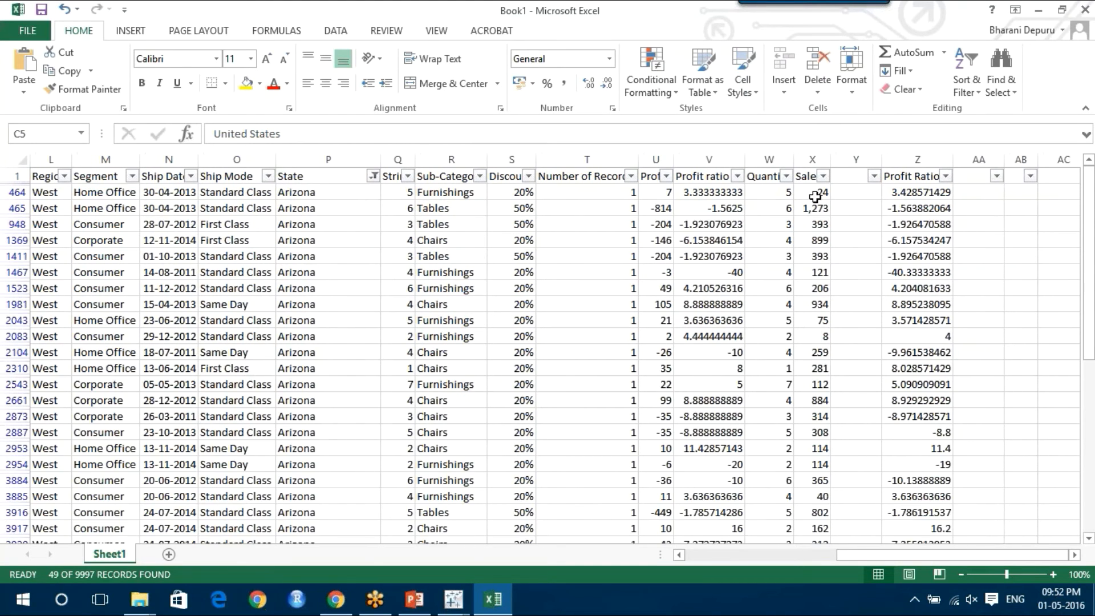
scroll(815, 197, down, 3)
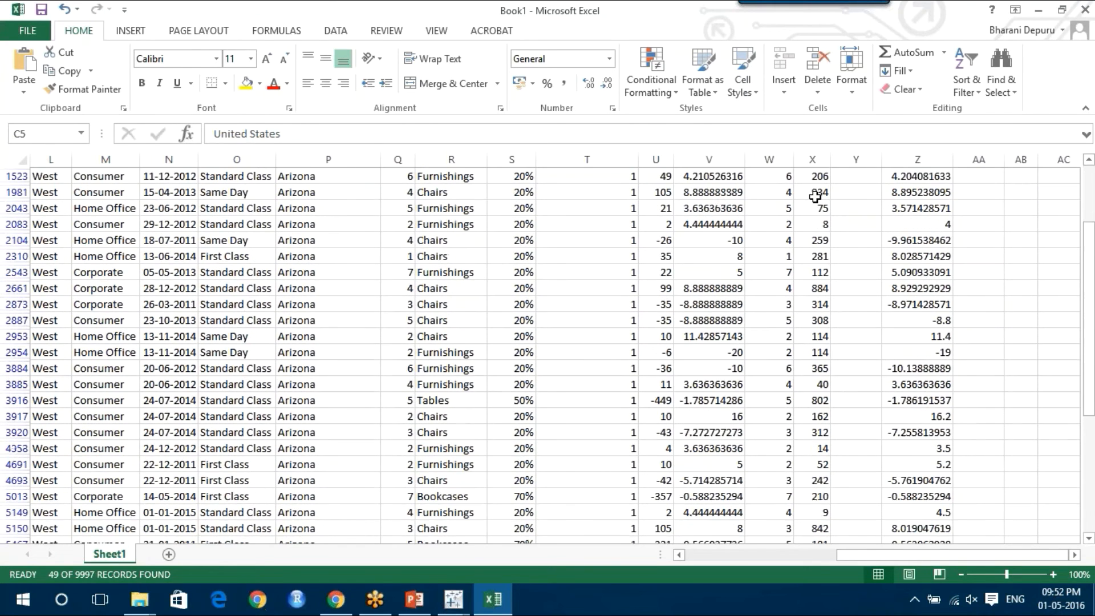
scroll(815, 197, down, 10)
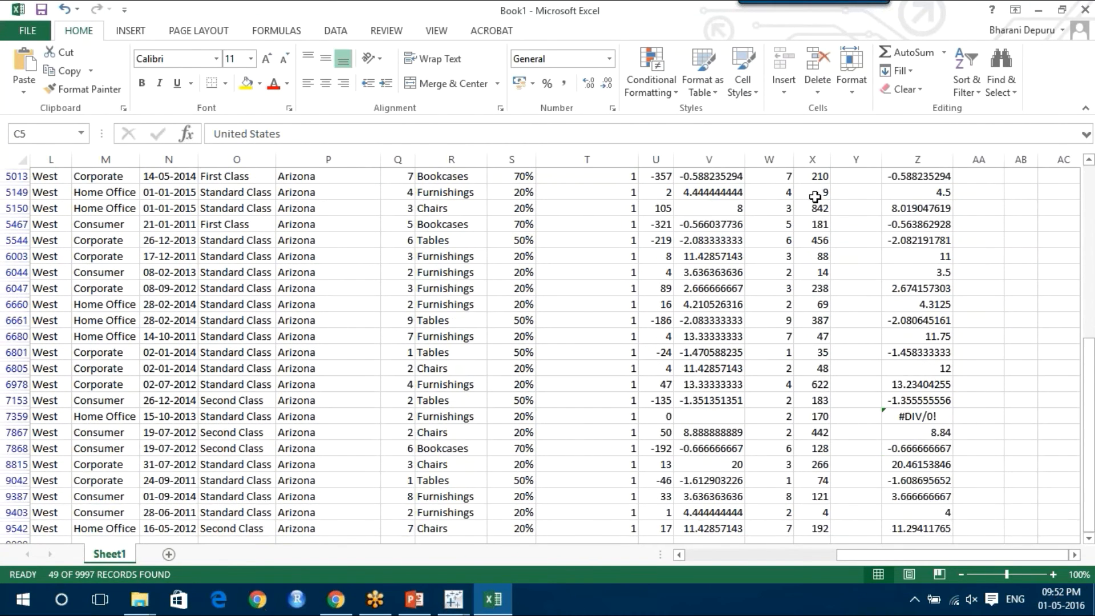
scroll(815, 196, down, 2)
scroll(525, 448, up, 5)
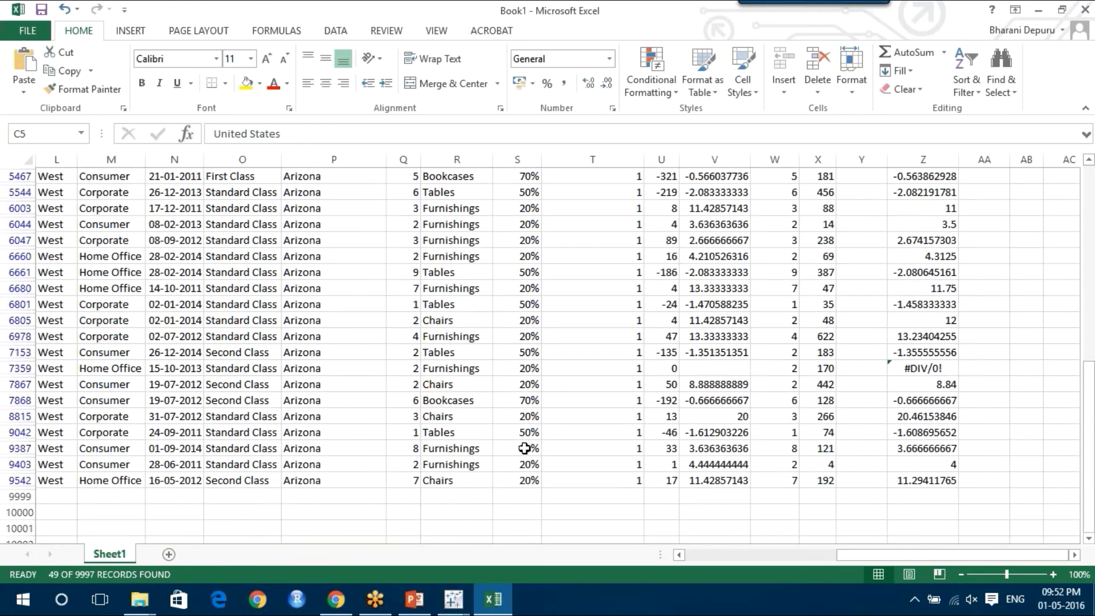
scroll(524, 448, up, 7)
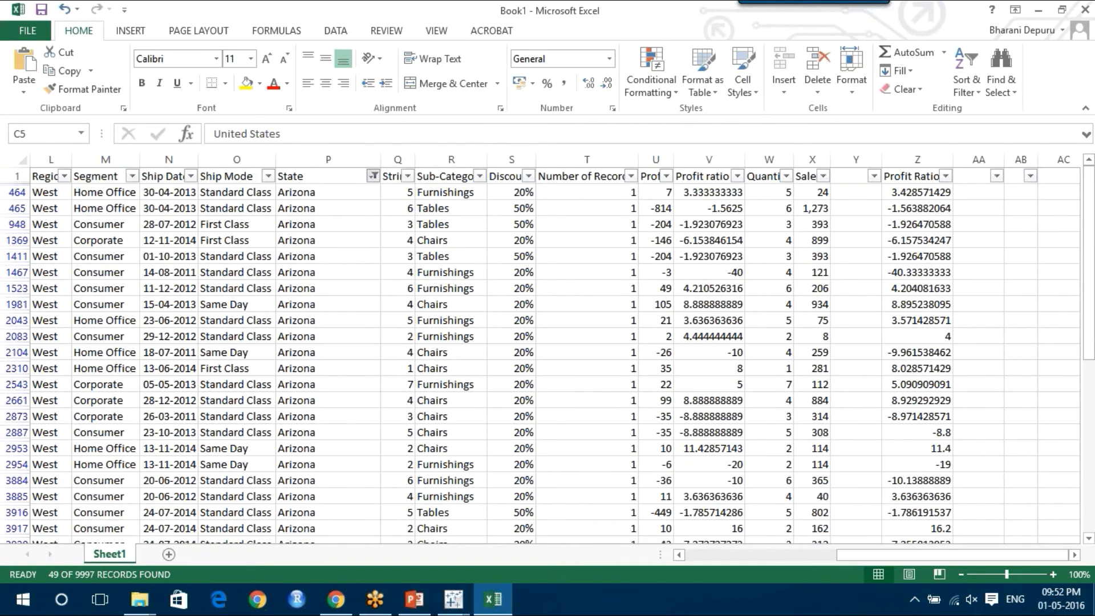
- Reset the State filter so that all states are selected
click(373, 177)
click(228, 332)
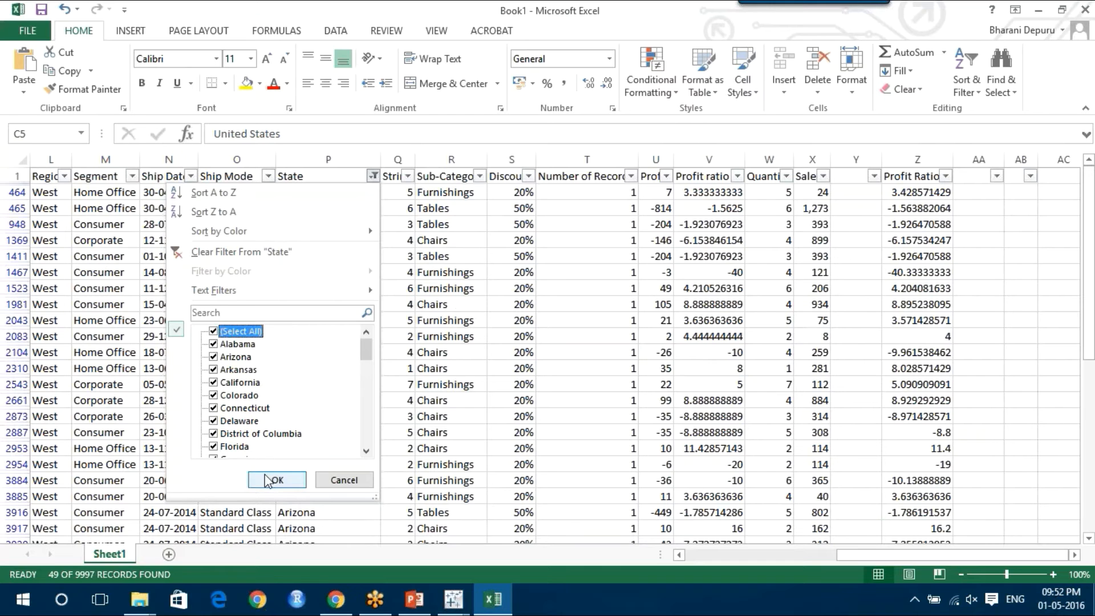
click(277, 480)
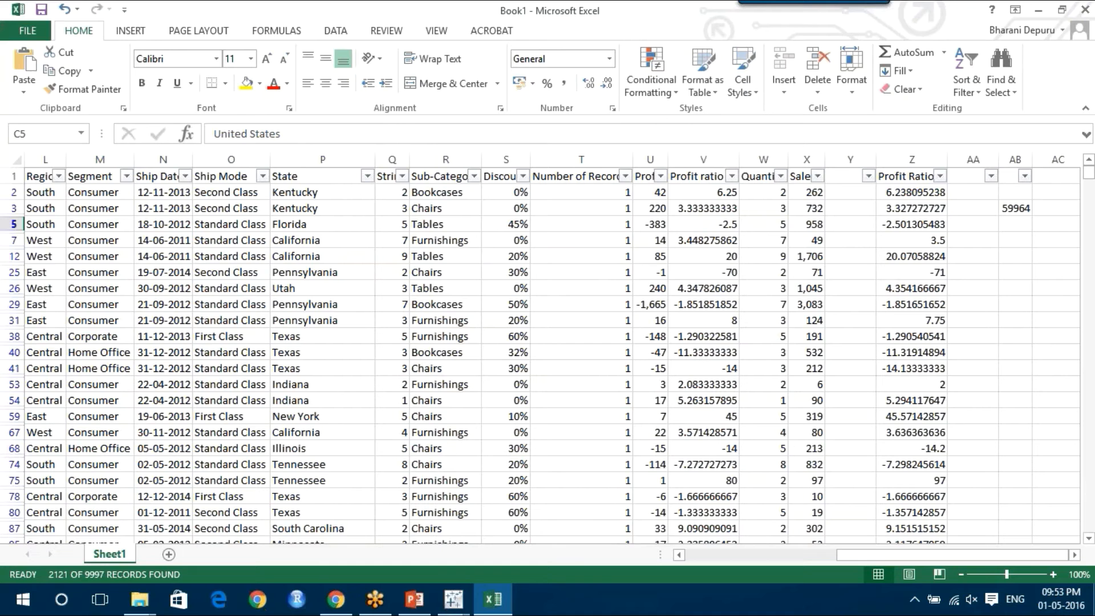
- Switch to Book1 in Tableau and close the View Data window
mouse_move(456, 599)
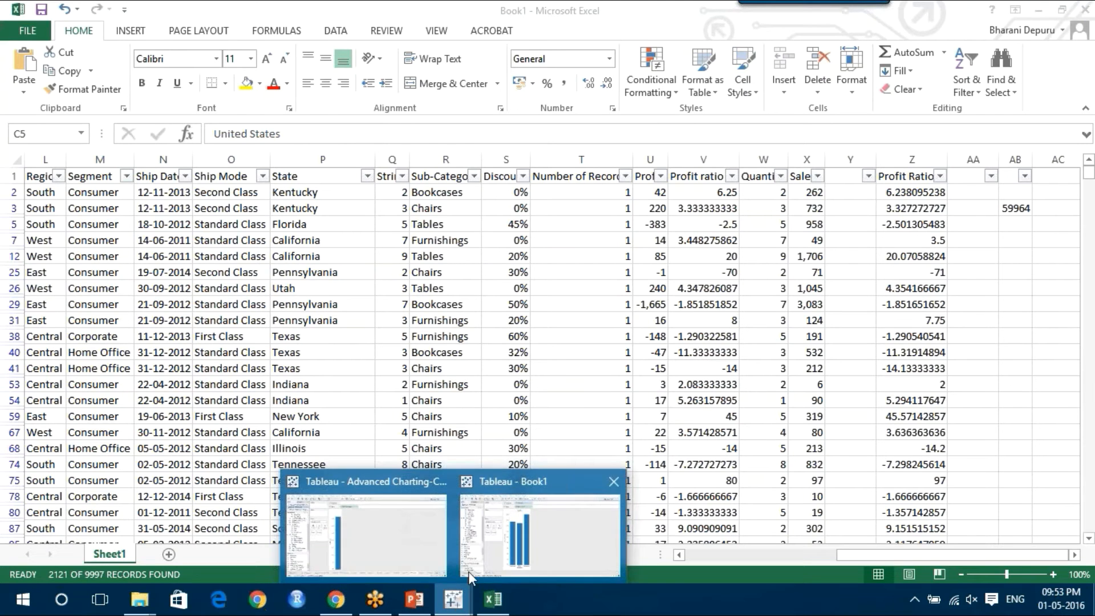
click(539, 528)
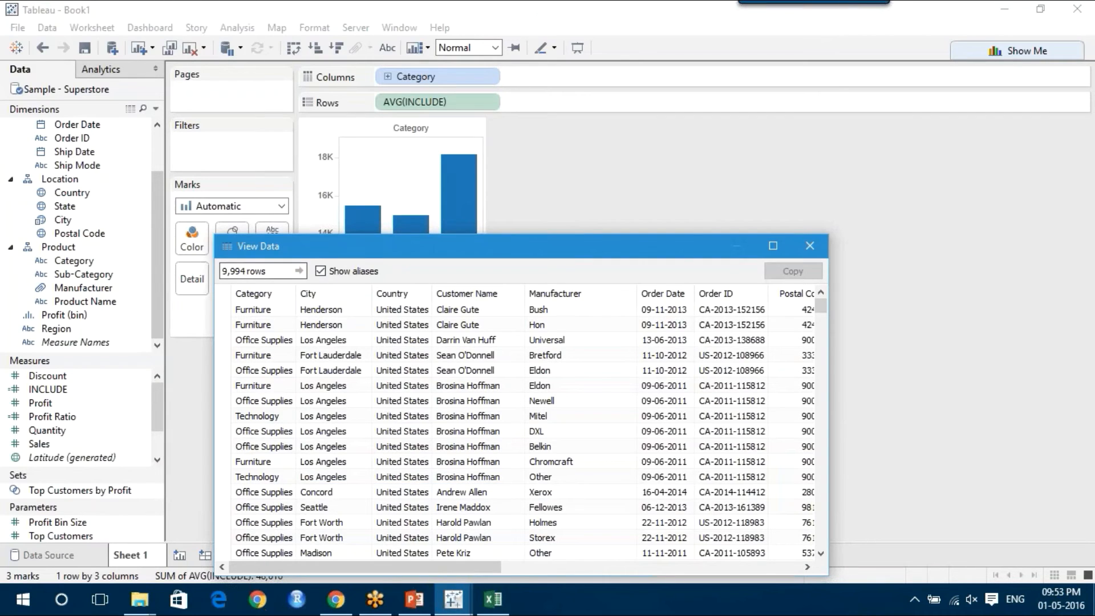
click(808, 246)
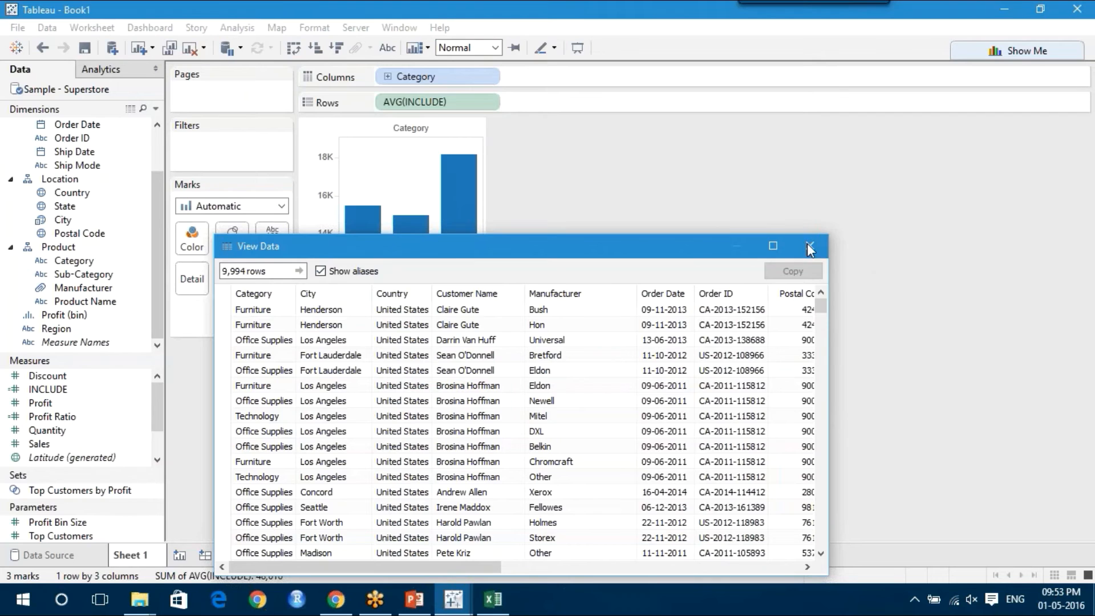
- Open the INCLUDE calculated field's formula for review and close its editor without changing it
right_click(79, 389)
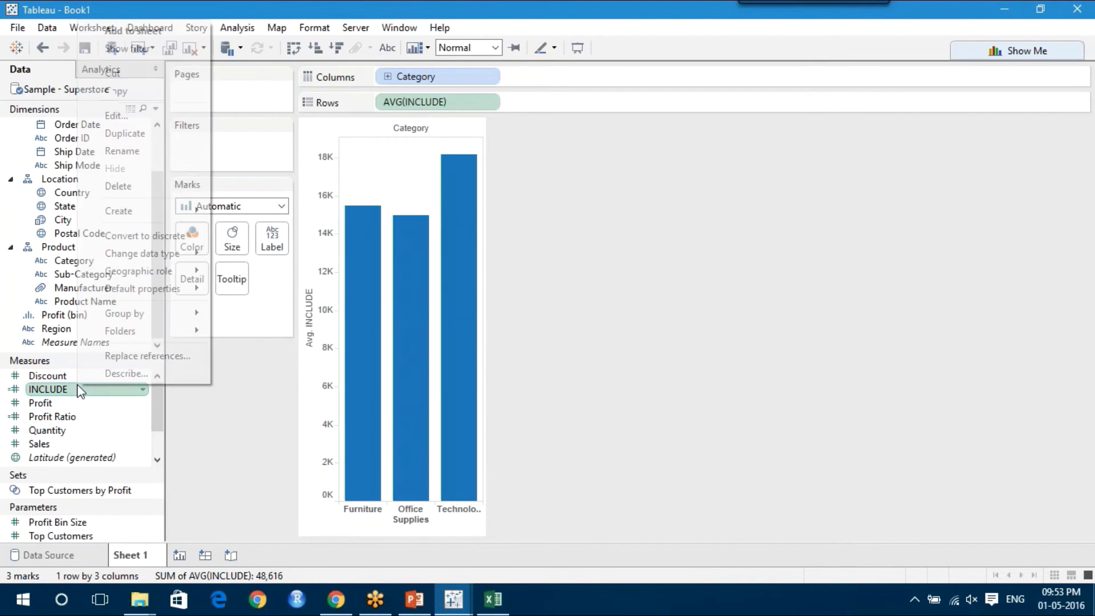
click(167, 113)
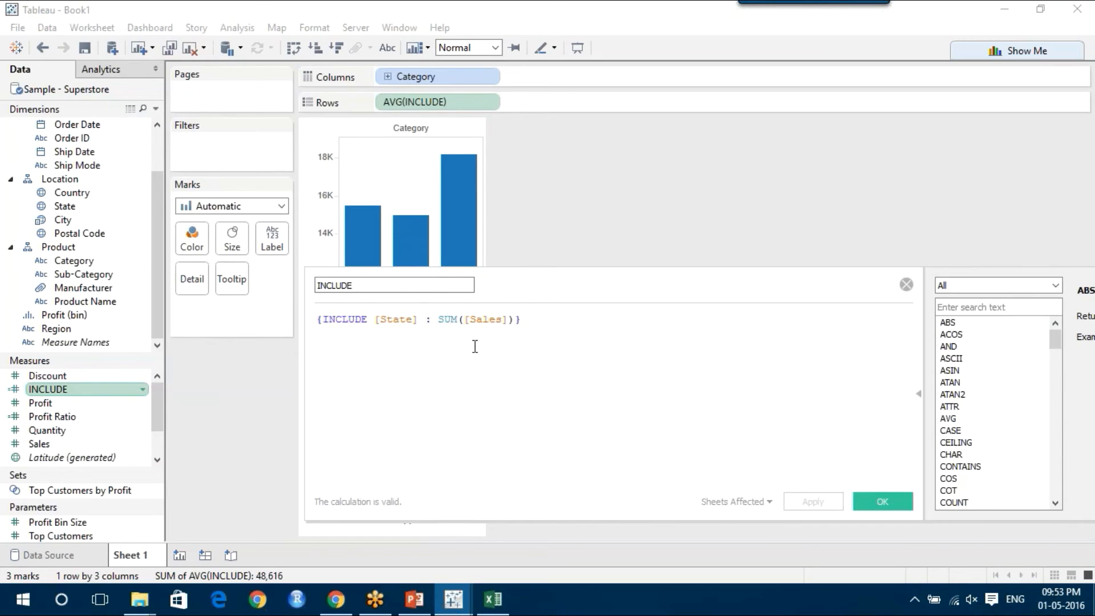
click(516, 345)
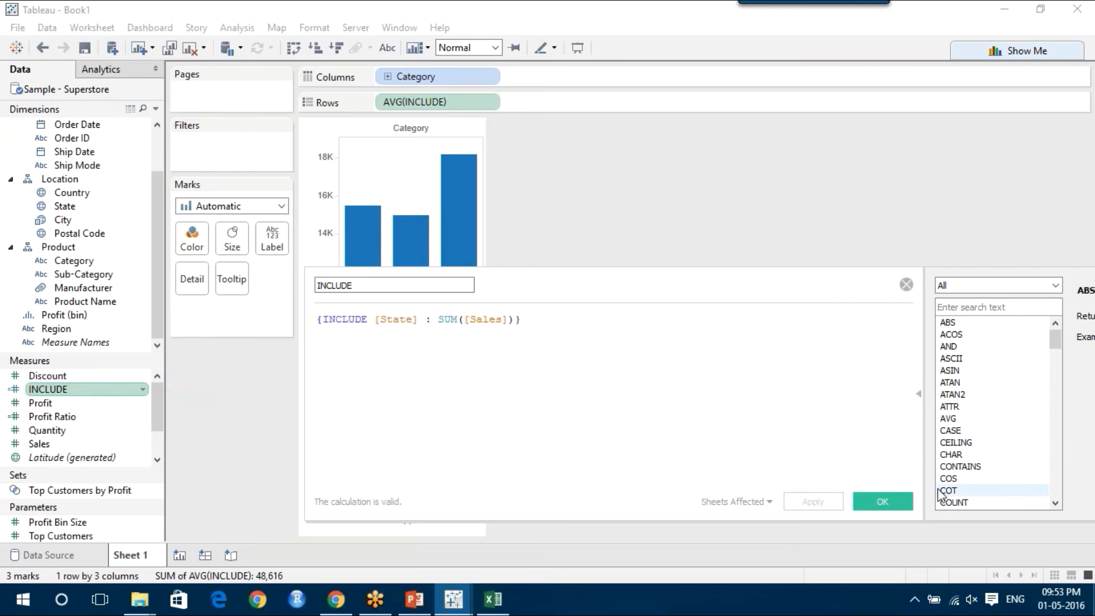
click(894, 504)
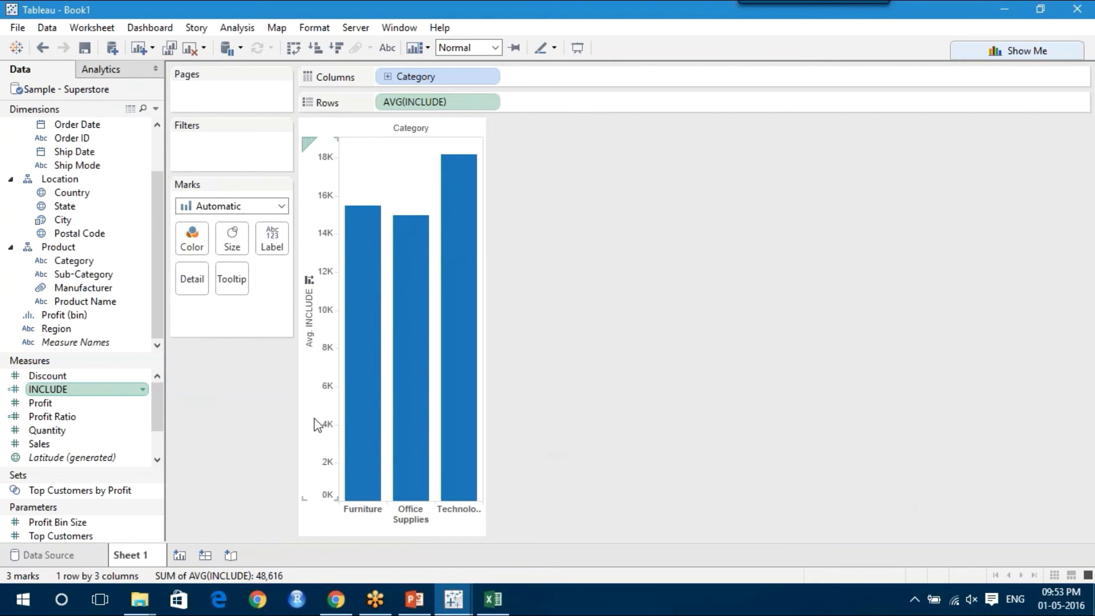
- Check which aggregation the INCLUDE measure on Rows uses, and inspect the value of the Furniture bar
click(486, 100)
mouse_move(496, 249)
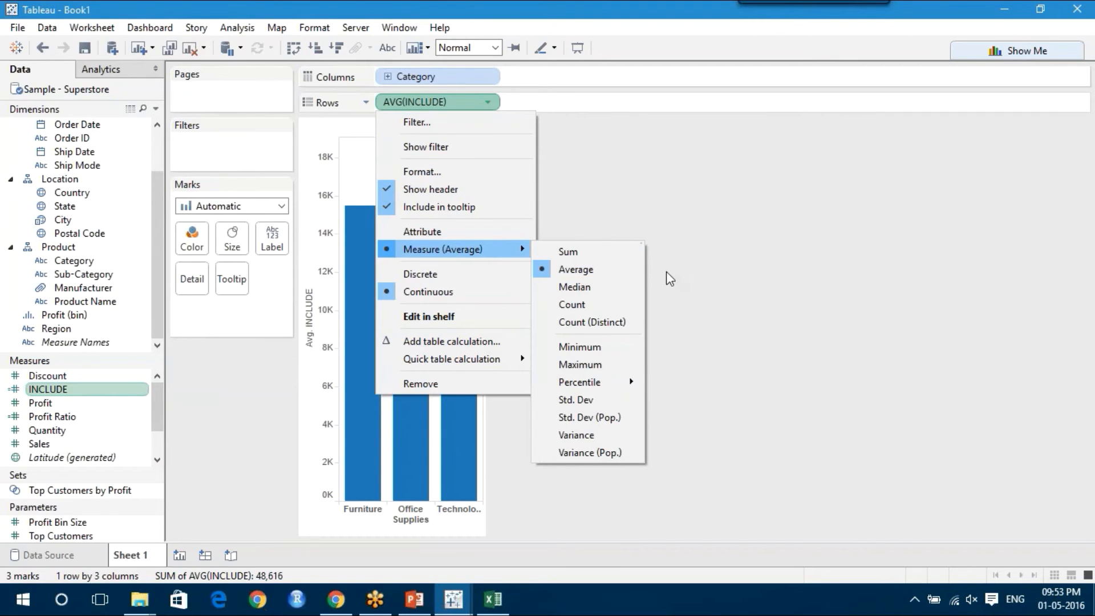
click(689, 279)
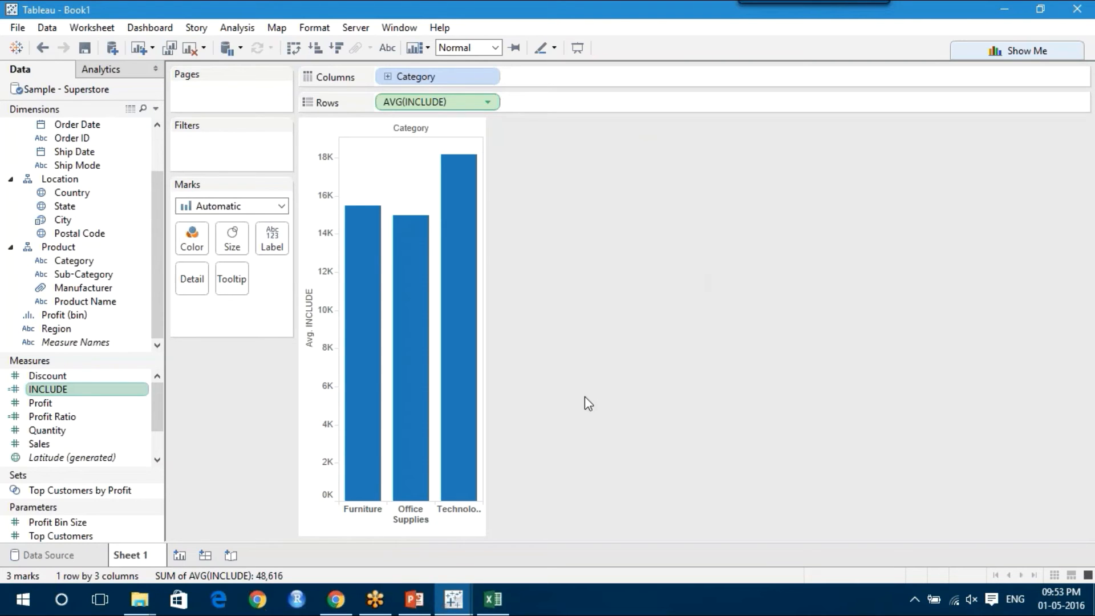
mouse_move(361, 374)
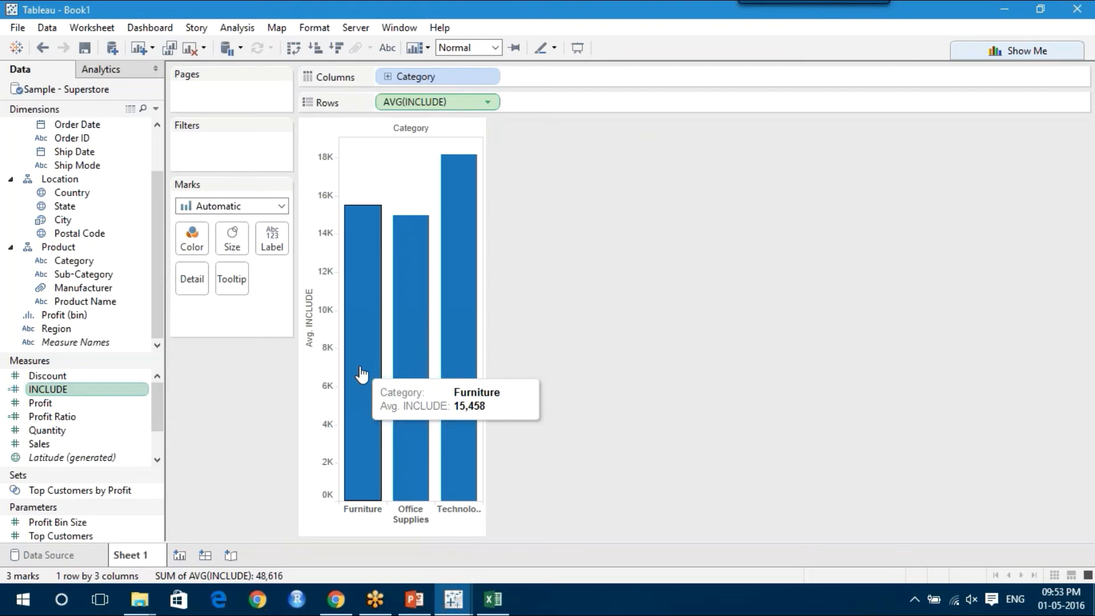
- Switch to Excel to view the Furniture rows' Category column, and return to Tableau's Book1 to inspect the Furniture bar
click(498, 600)
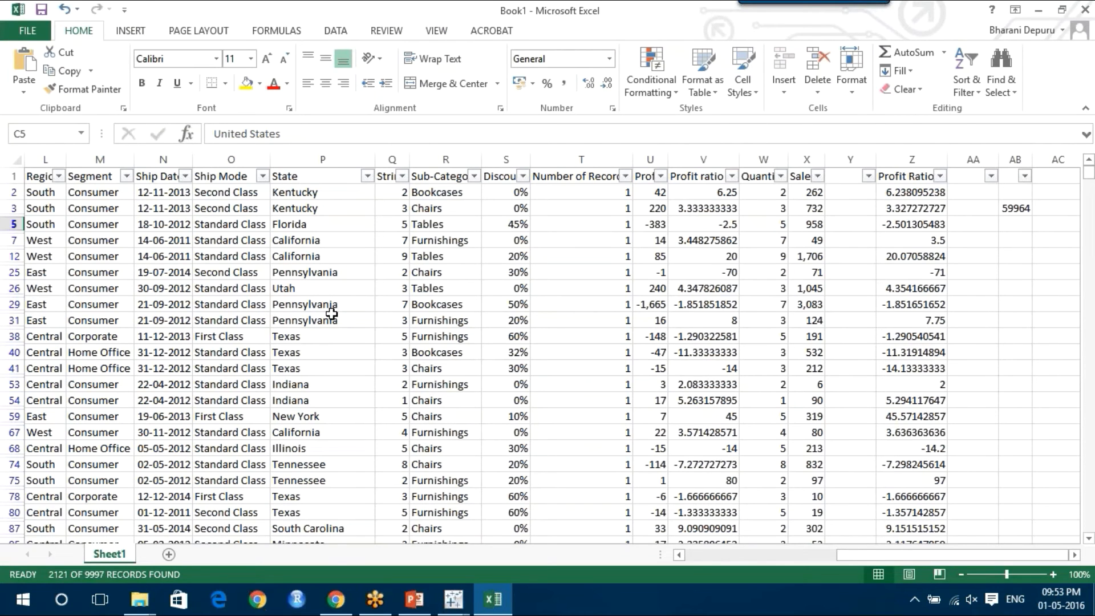
scroll(331, 314, left, 10)
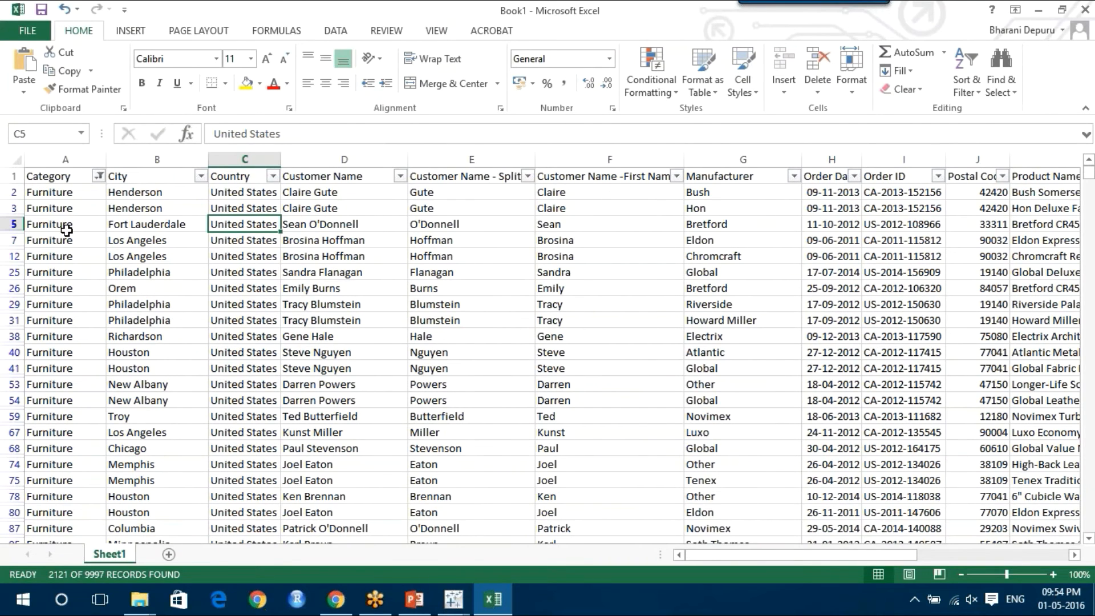
click(452, 602)
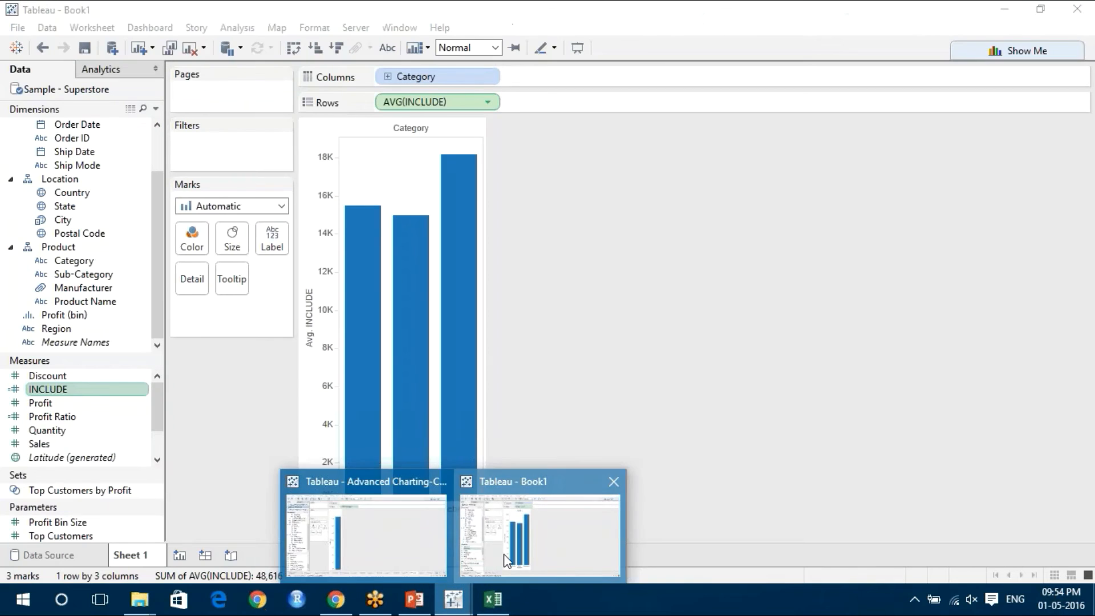
click(538, 528)
mouse_move(368, 365)
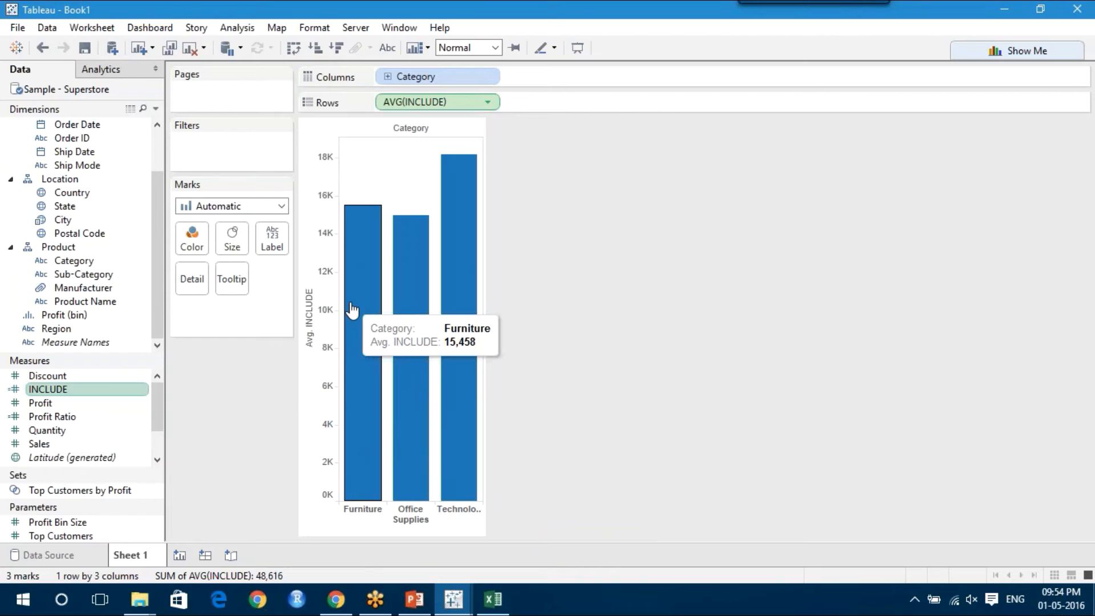
- Switch to Excel and filter the State column to show only Alabama
click(493, 598)
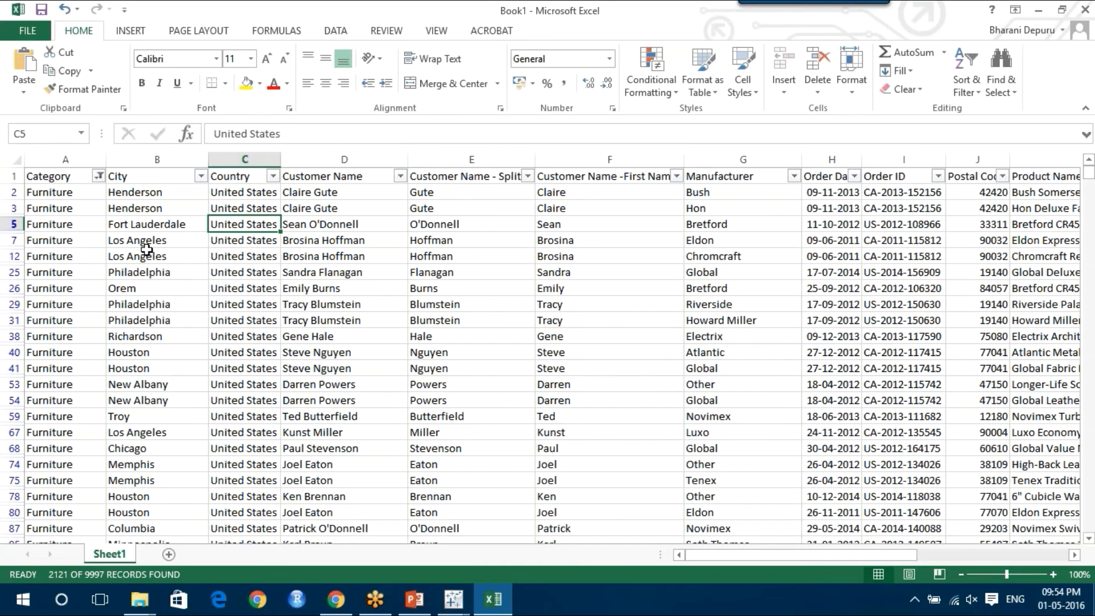
scroll(307, 329, right, 6)
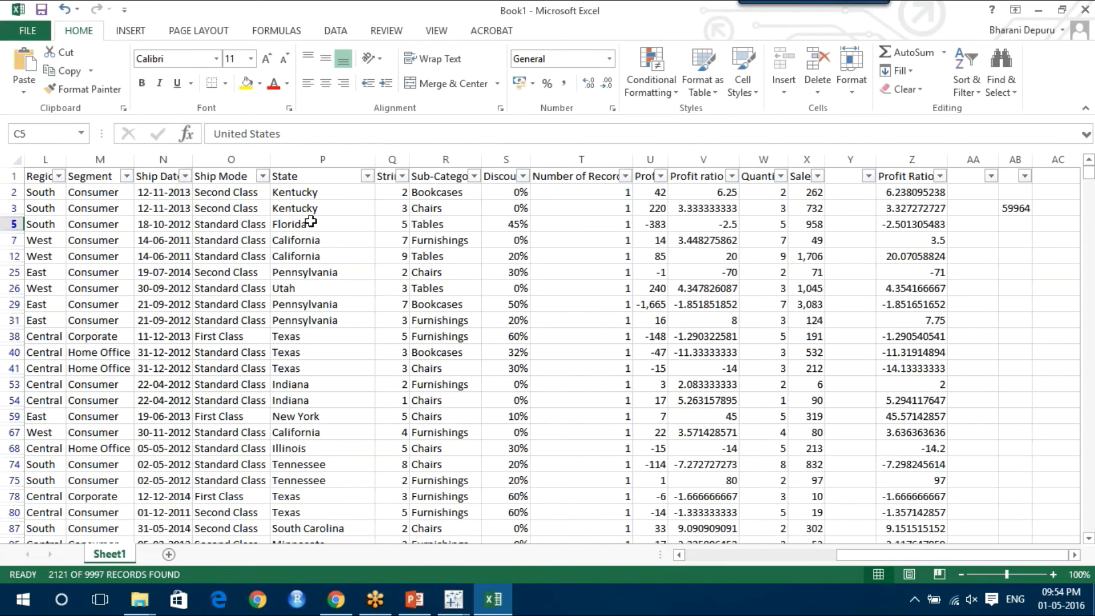
click(367, 175)
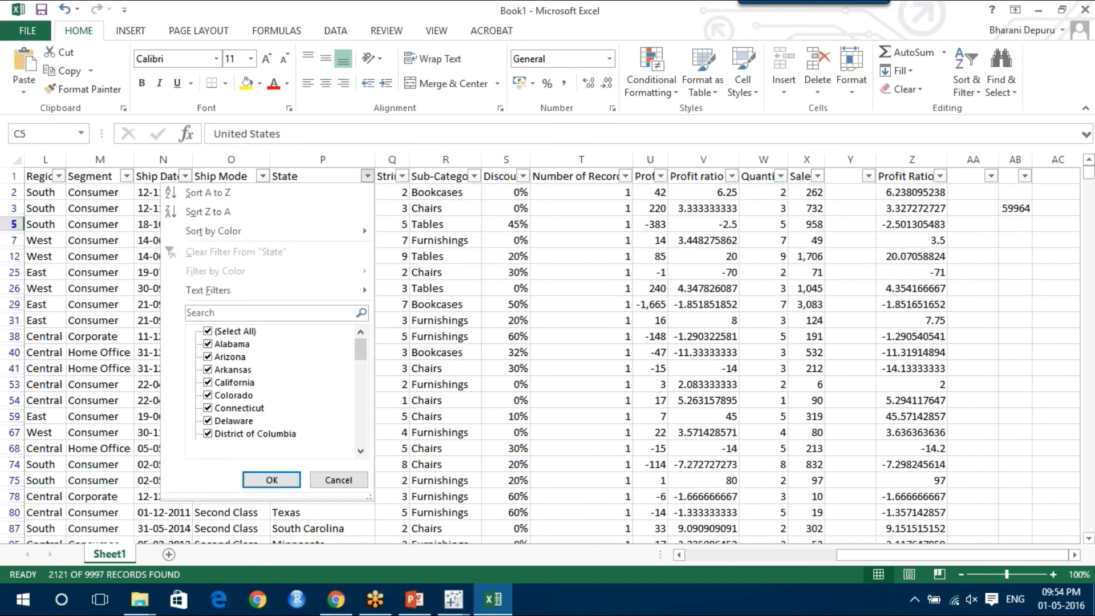
click(209, 331)
click(208, 344)
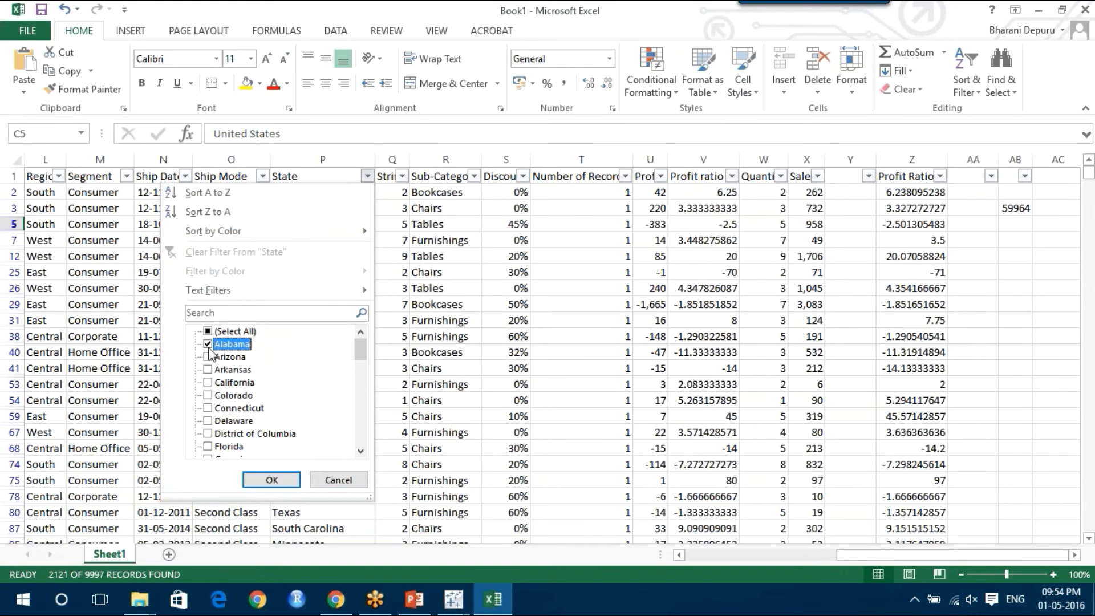
click(262, 478)
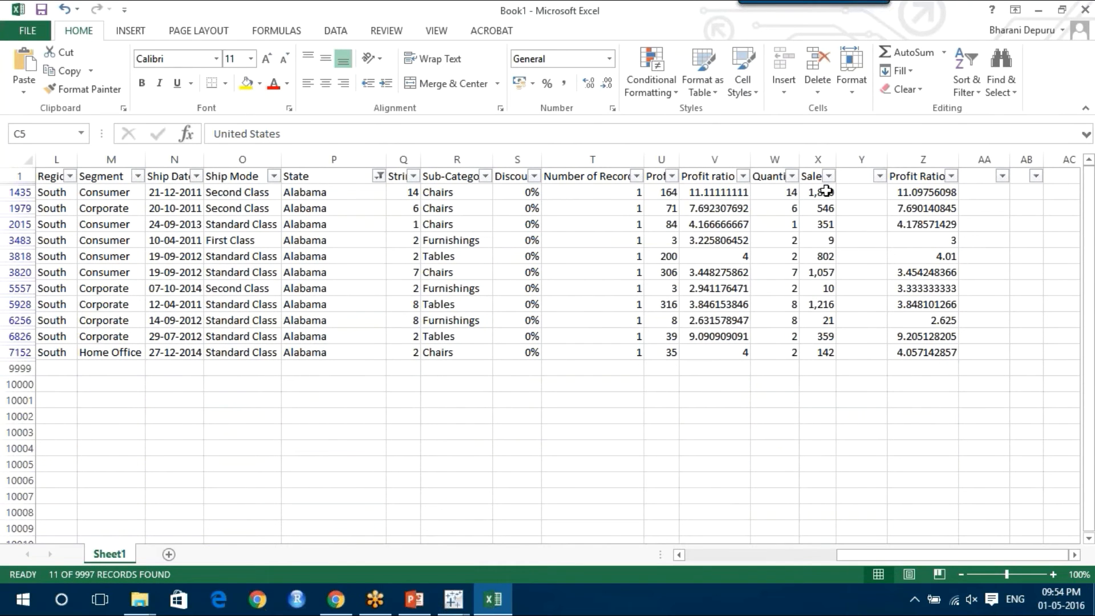
- Select all visible Sales values for Alabama to read their total, and review the Category and State columns of these rows
drag(826, 192, 827, 272)
click(826, 321)
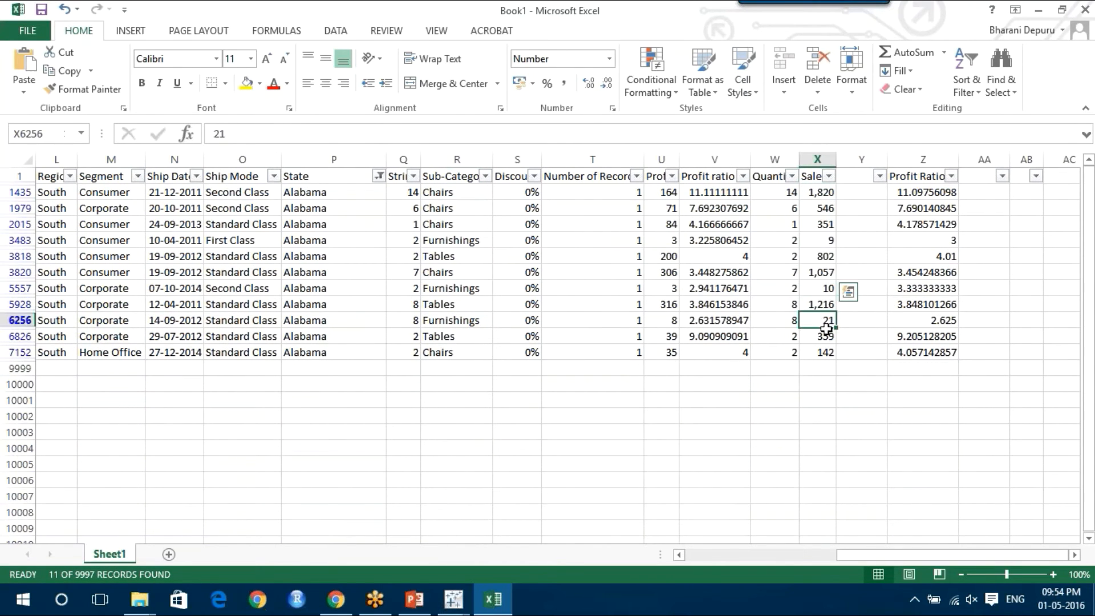
drag(827, 328, 826, 338)
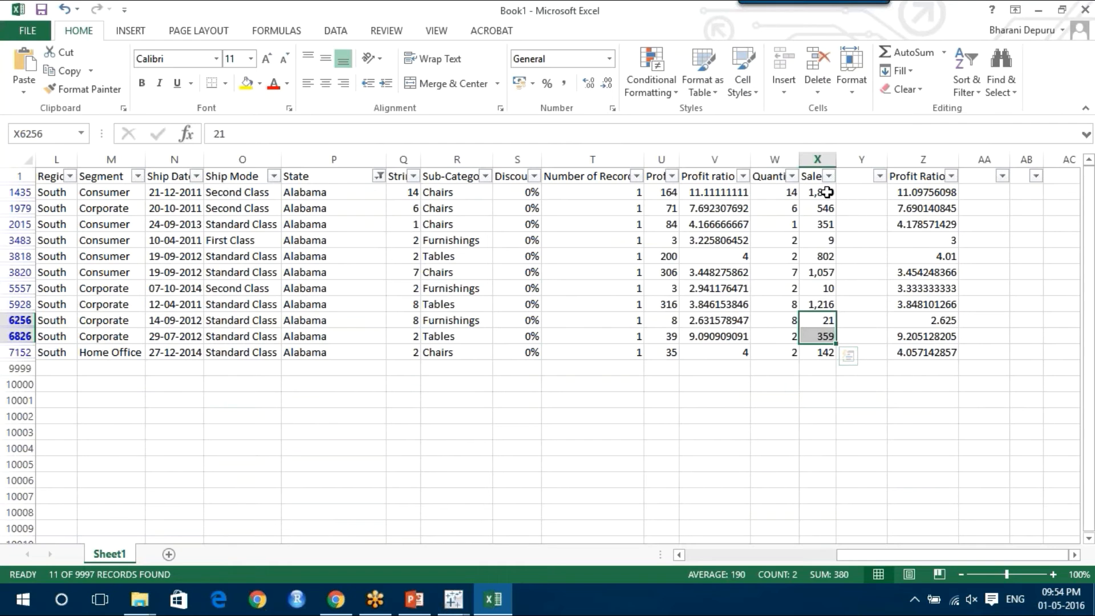
drag(826, 192, 823, 350)
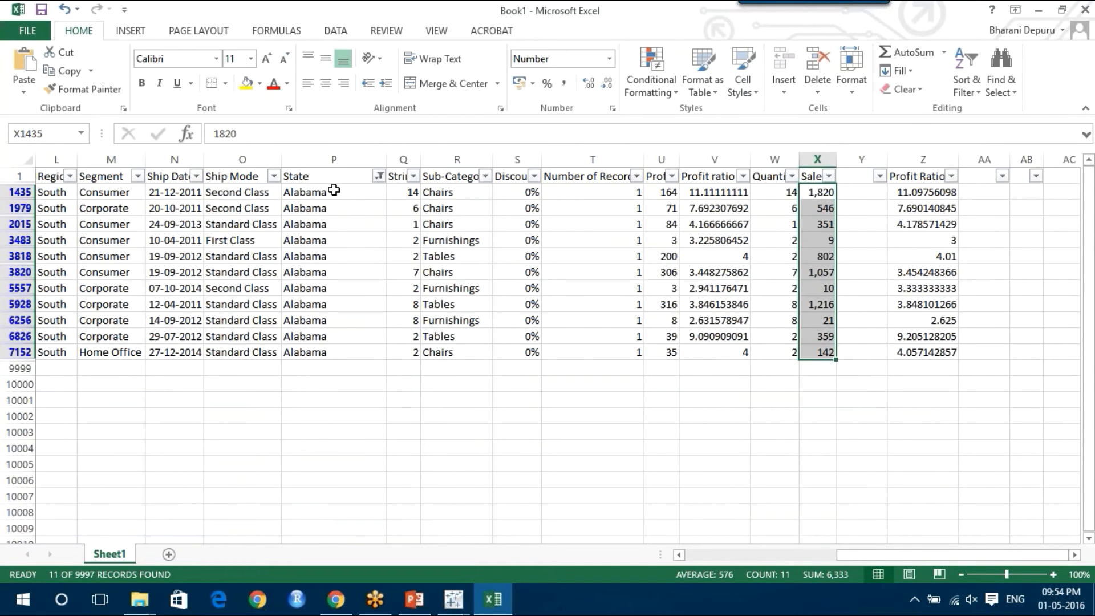
drag(920, 550, 884, 549)
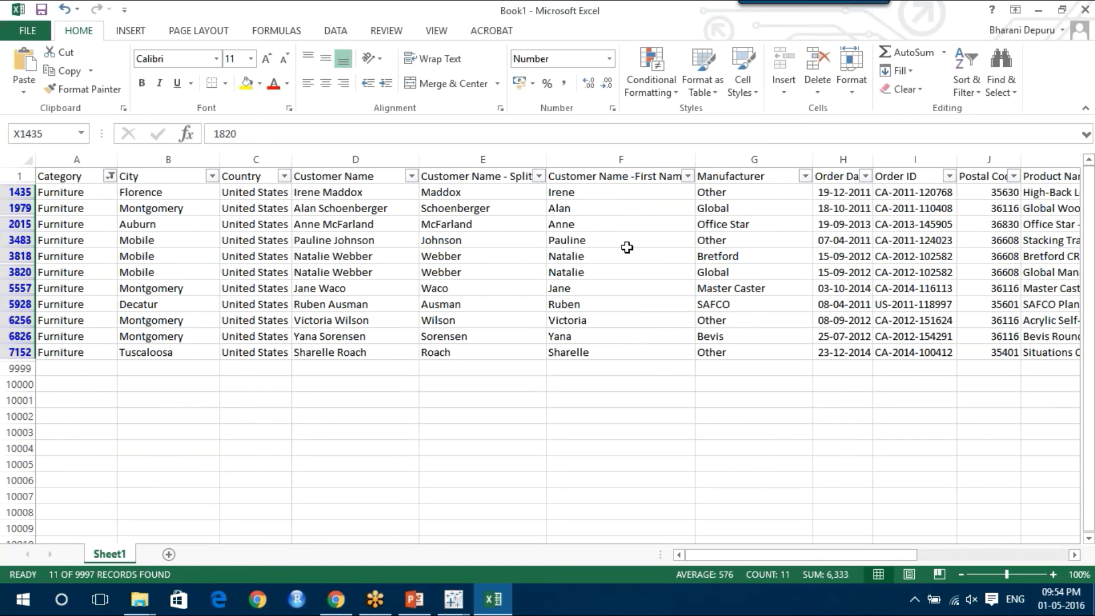
scroll(822, 257, right, 10)
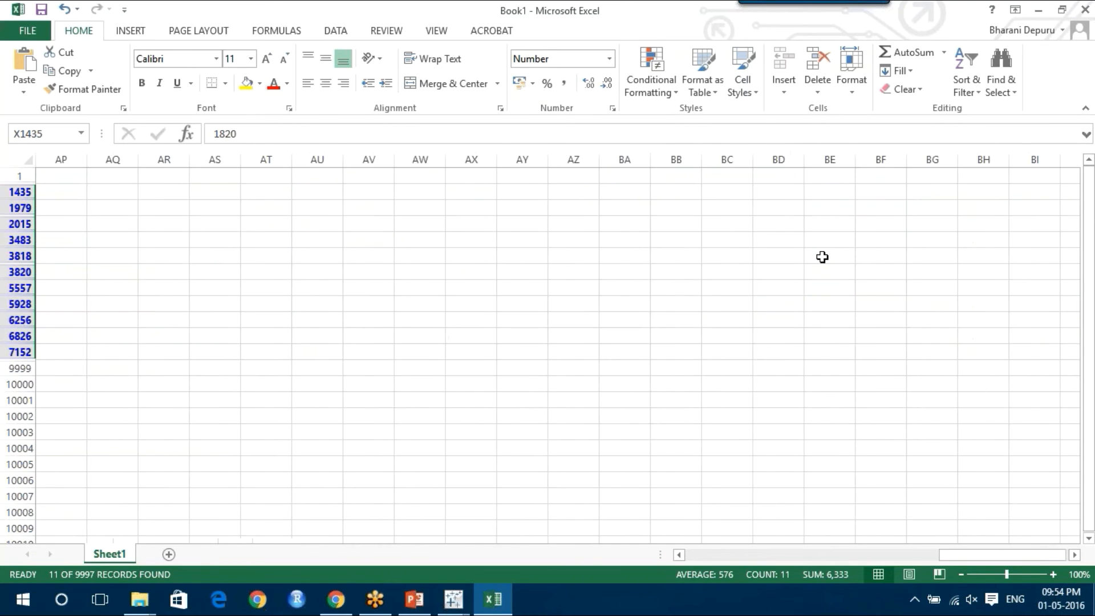
scroll(822, 257, left, 10)
scroll(822, 257, left, 1)
scroll(822, 257, right, 10)
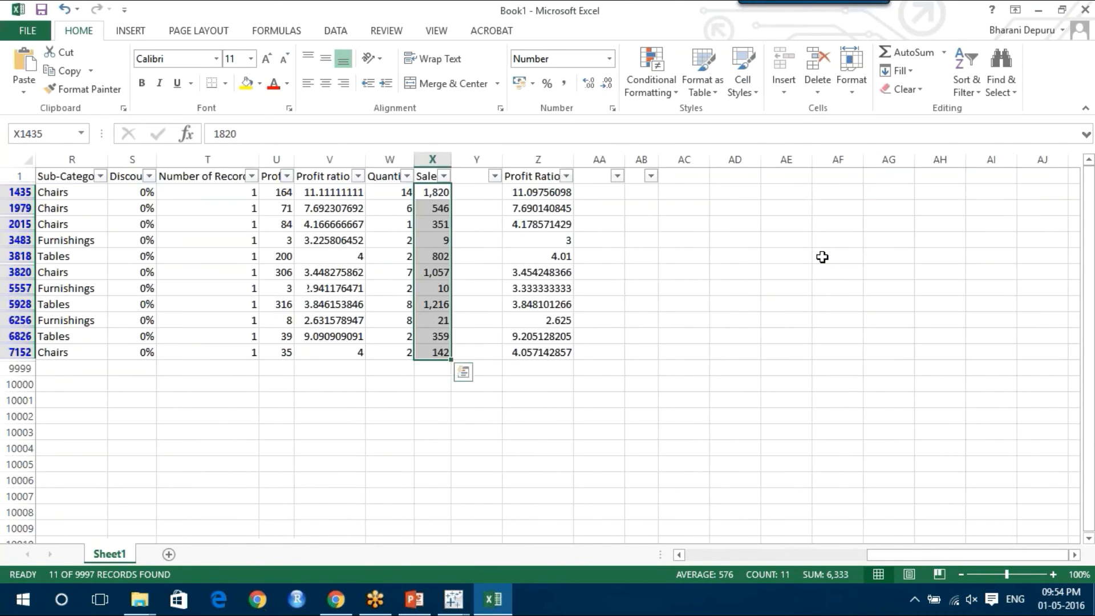
scroll(822, 257, left, 5)
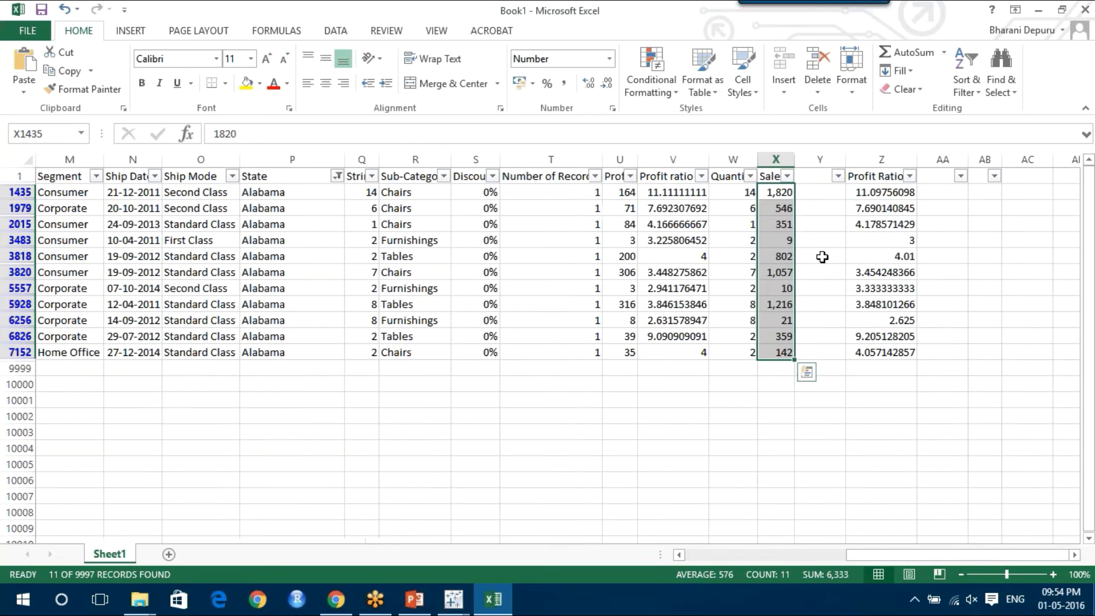
- Look over the states offered by the State column's filter without changing it, and deselect the Sales values
click(337, 175)
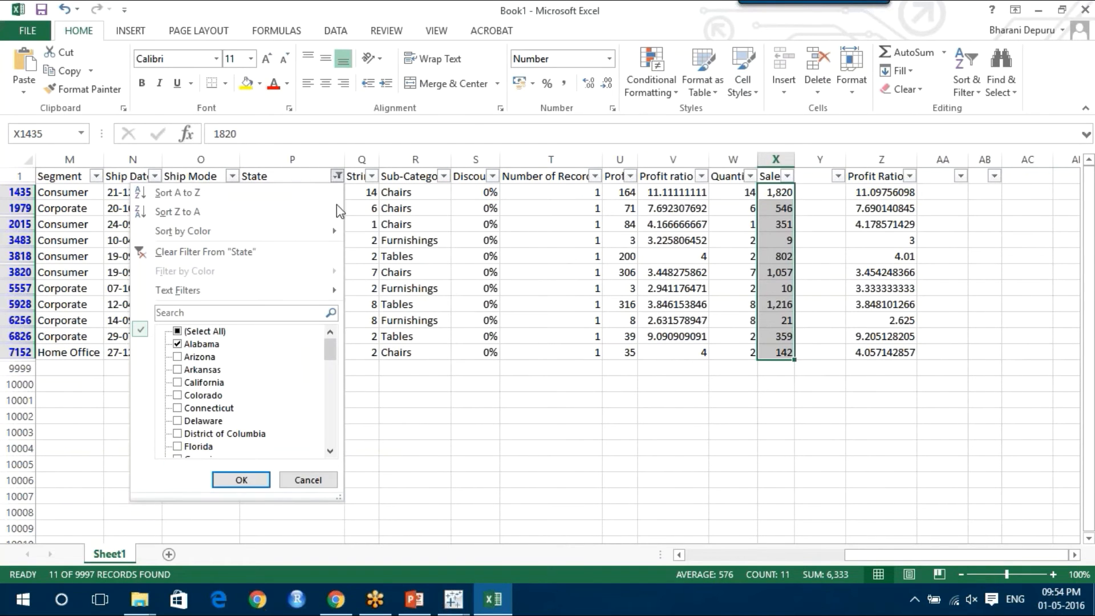
click(311, 480)
click(515, 407)
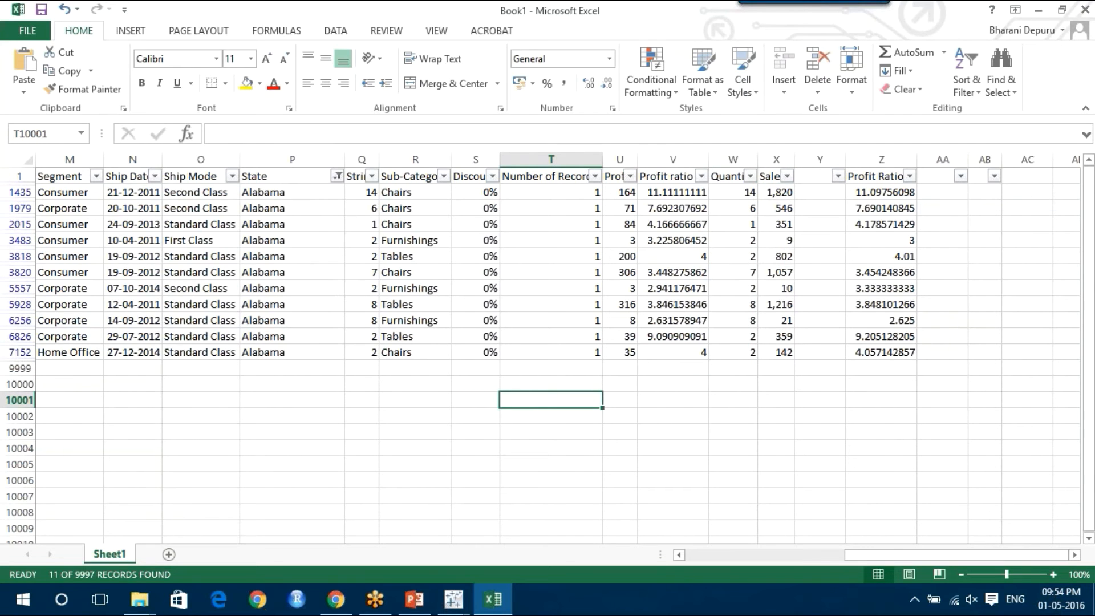
- Switch to Tableau's Book1 and add the Segment dimension after Category on Columns
click(454, 599)
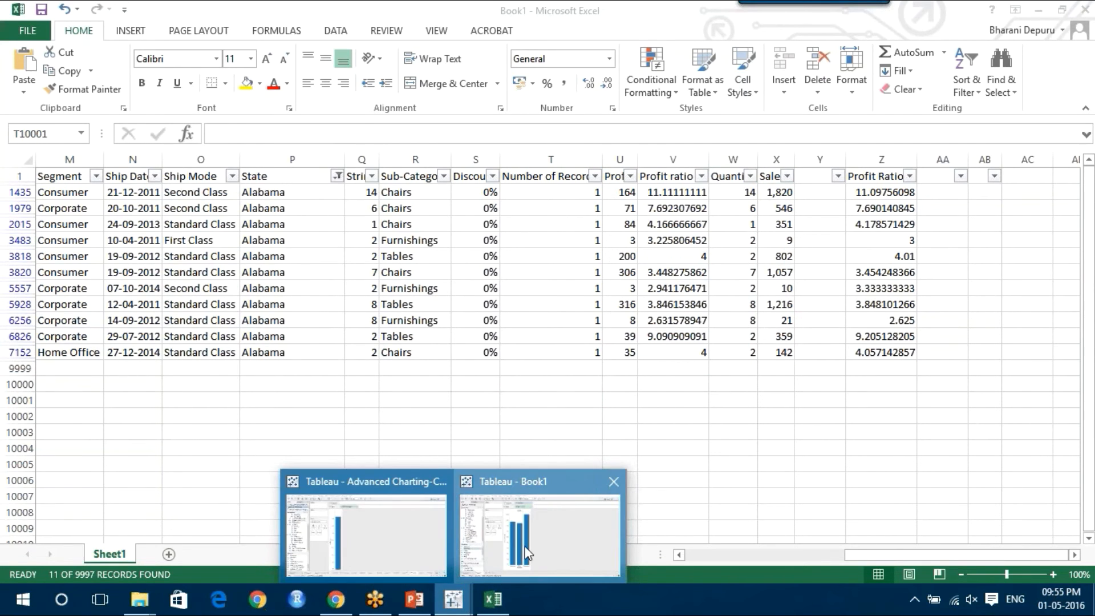
click(527, 554)
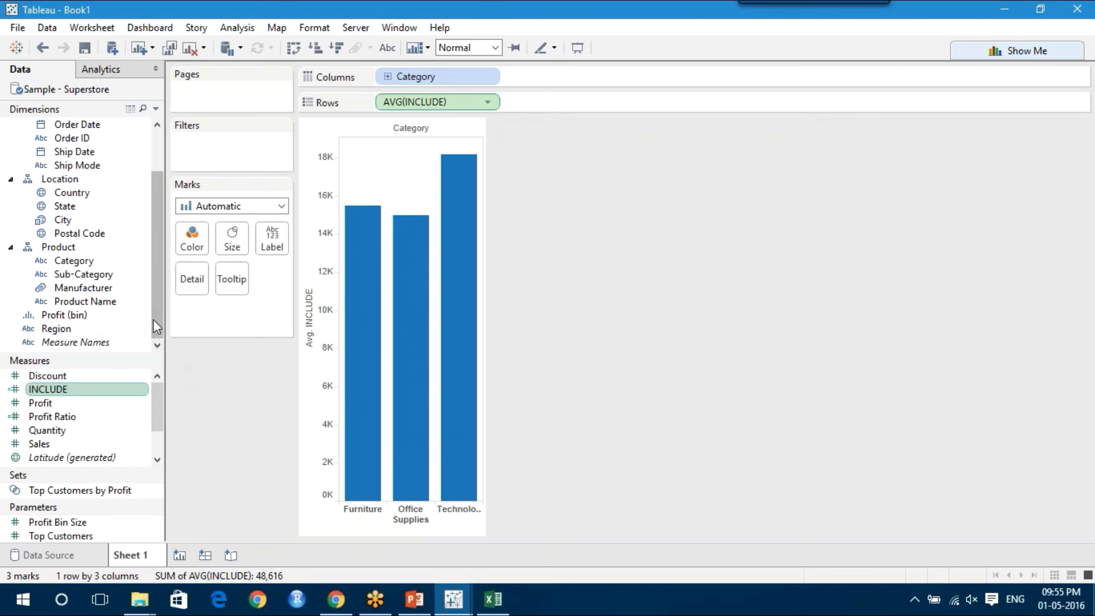
drag(156, 316, 160, 244)
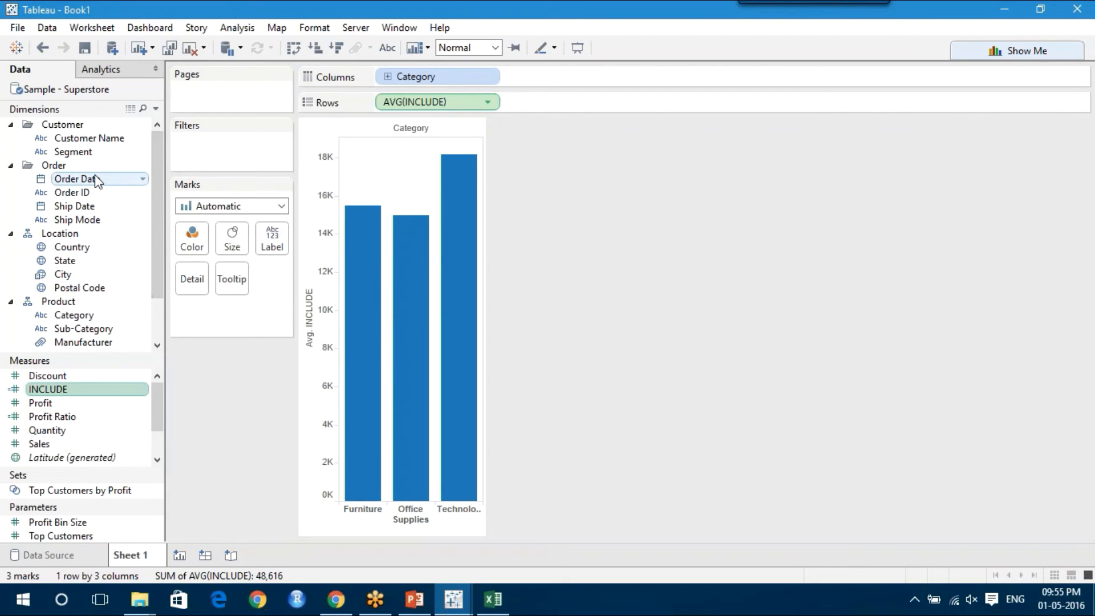
drag(91, 152, 553, 77)
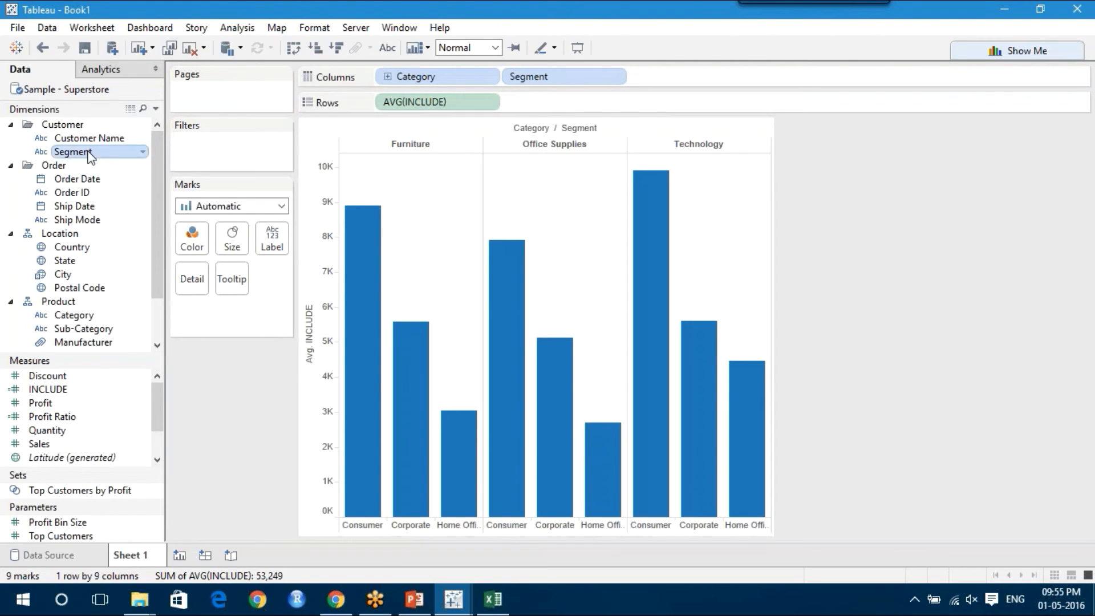
- Color the bars by Segment, label them with AVG(INCLUDE), and inspect the Consumer bar under Furniture
drag(73, 151, 192, 237)
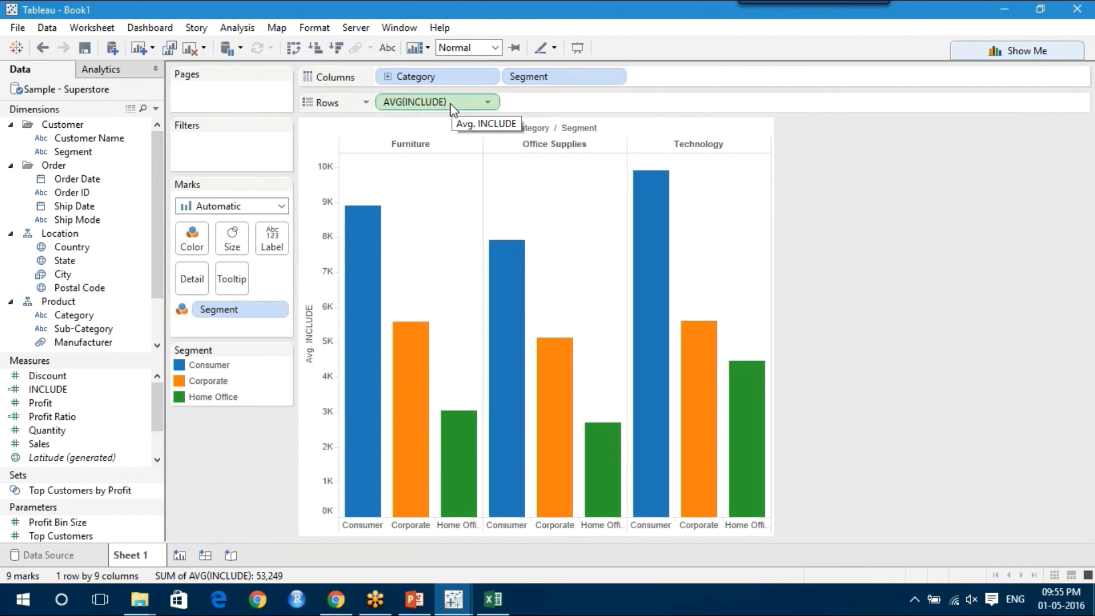
drag(452, 106, 272, 239)
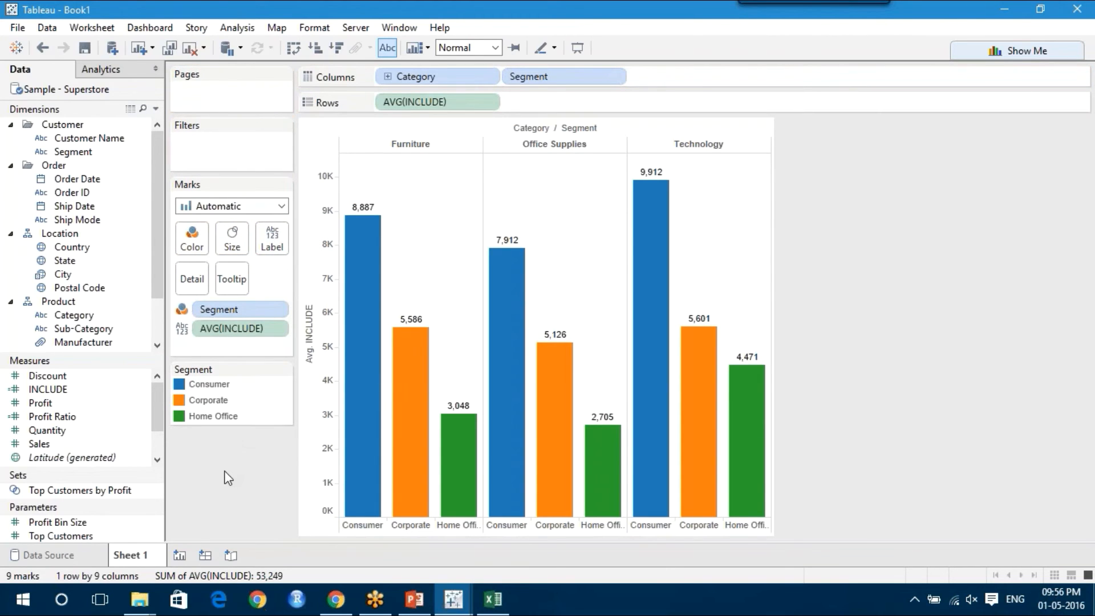
mouse_move(468, 466)
mouse_move(358, 303)
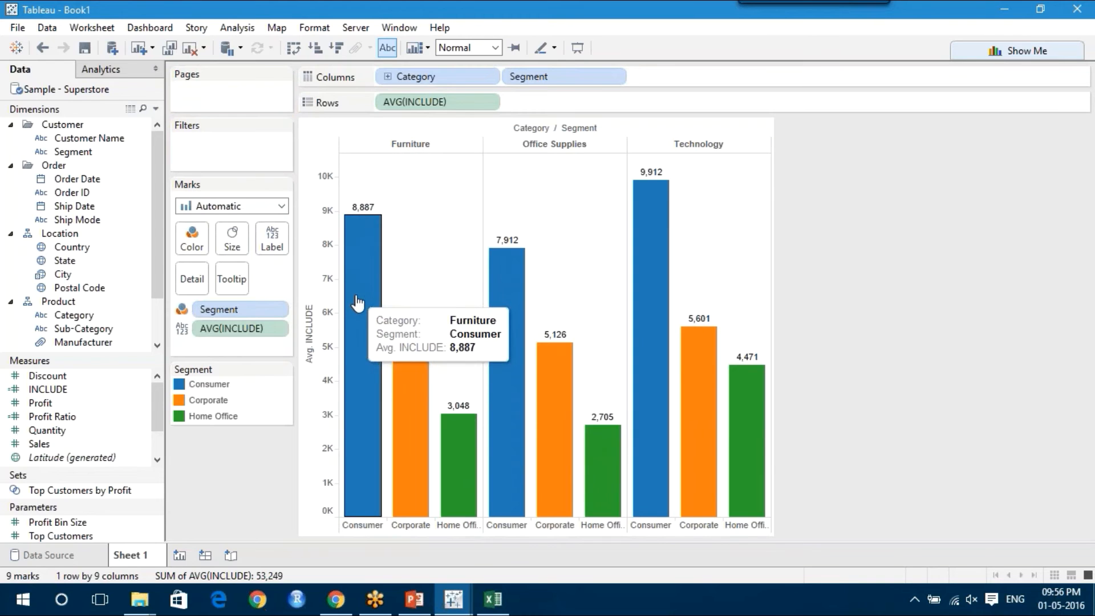
- Switch to Excel and filter the Segment column to show only Consumer
click(499, 602)
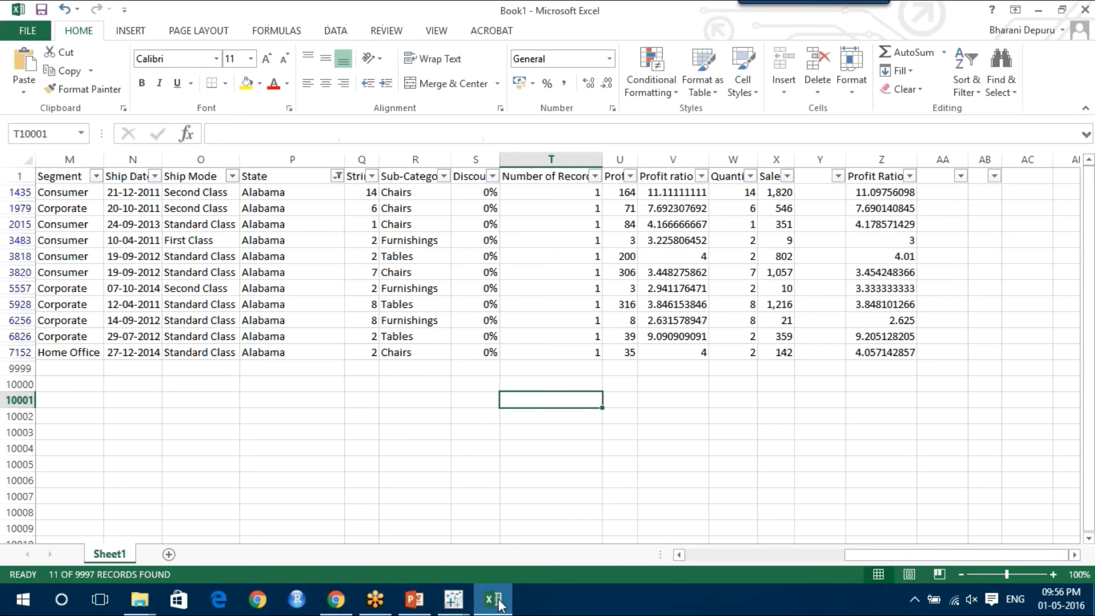
scroll(336, 411, left, 6)
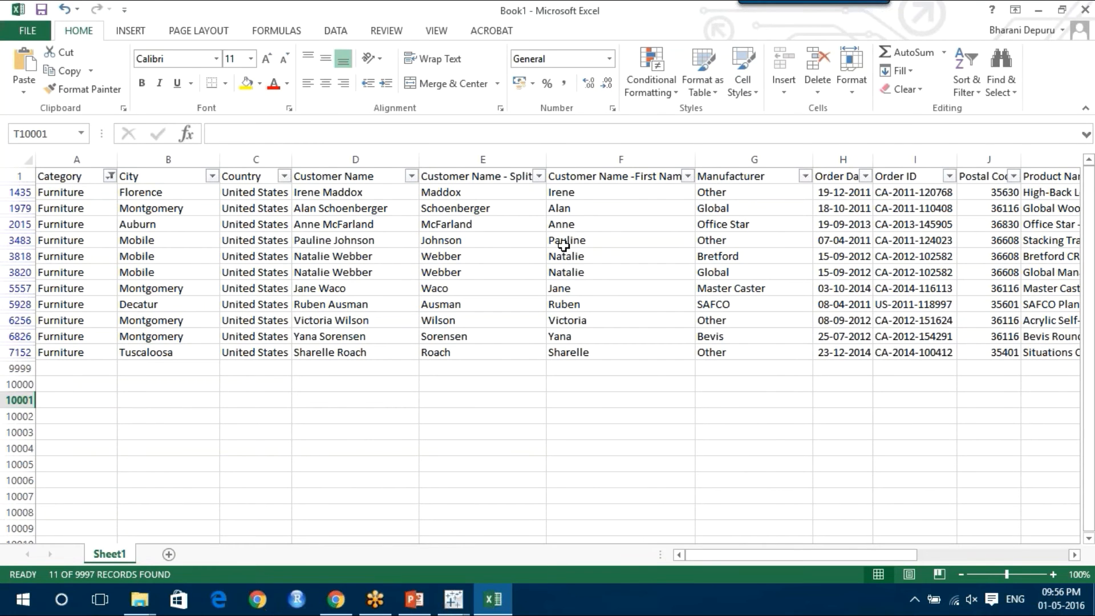
scroll(564, 246, right, 8)
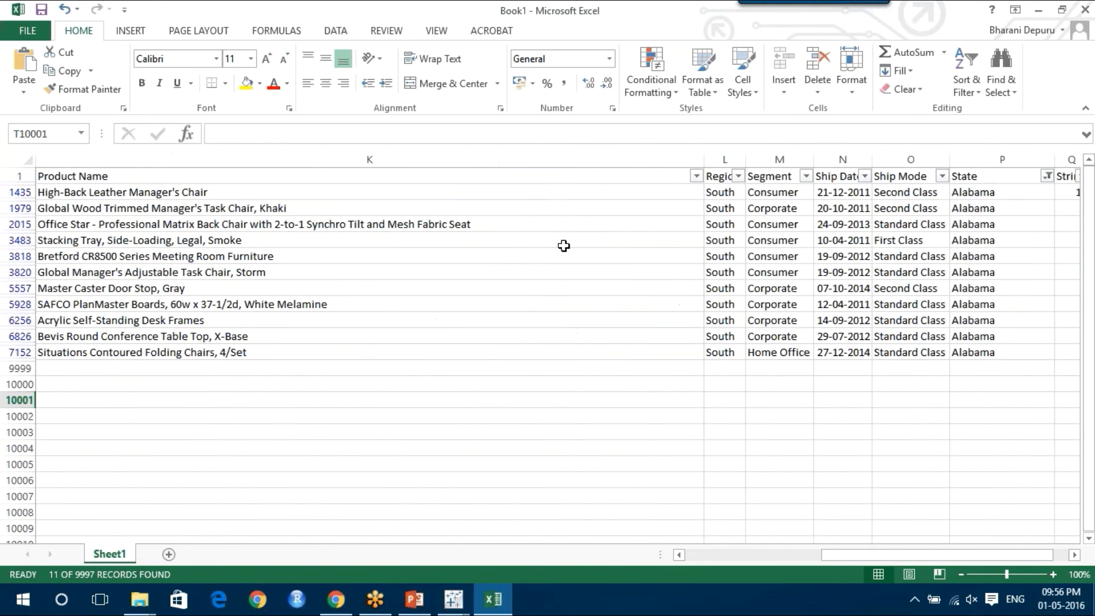
scroll(563, 246, right, 3)
scroll(554, 243, left, 5)
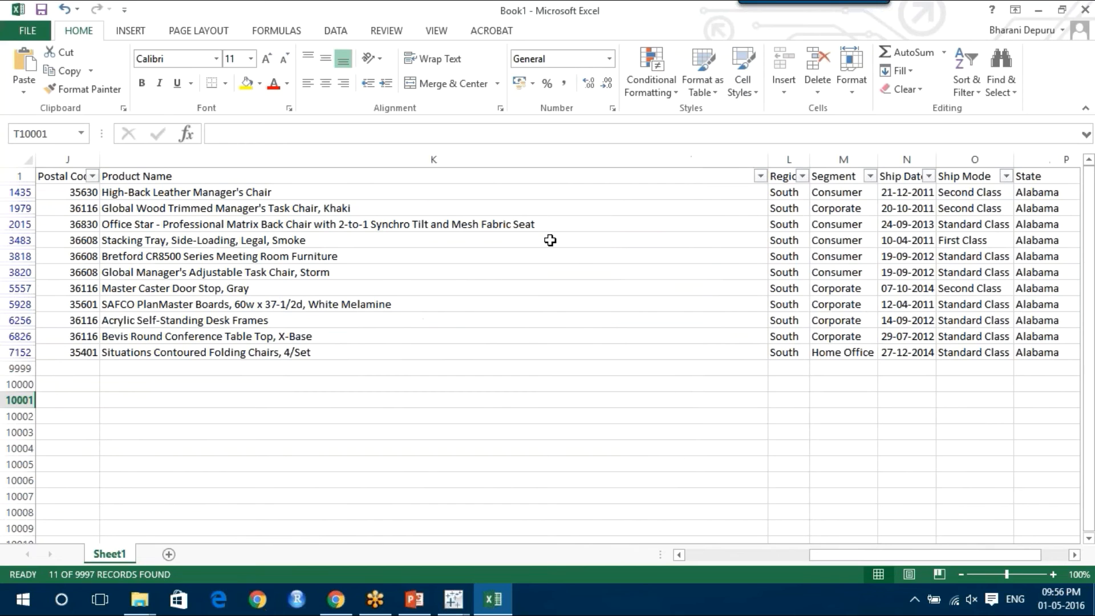
click(870, 176)
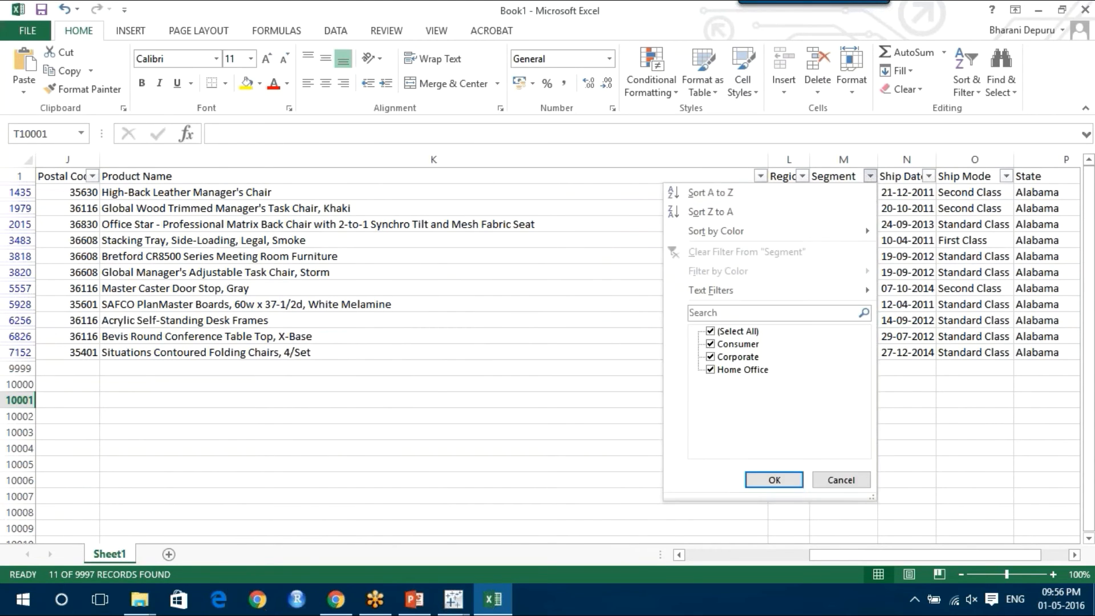
click(715, 333)
click(716, 346)
click(774, 479)
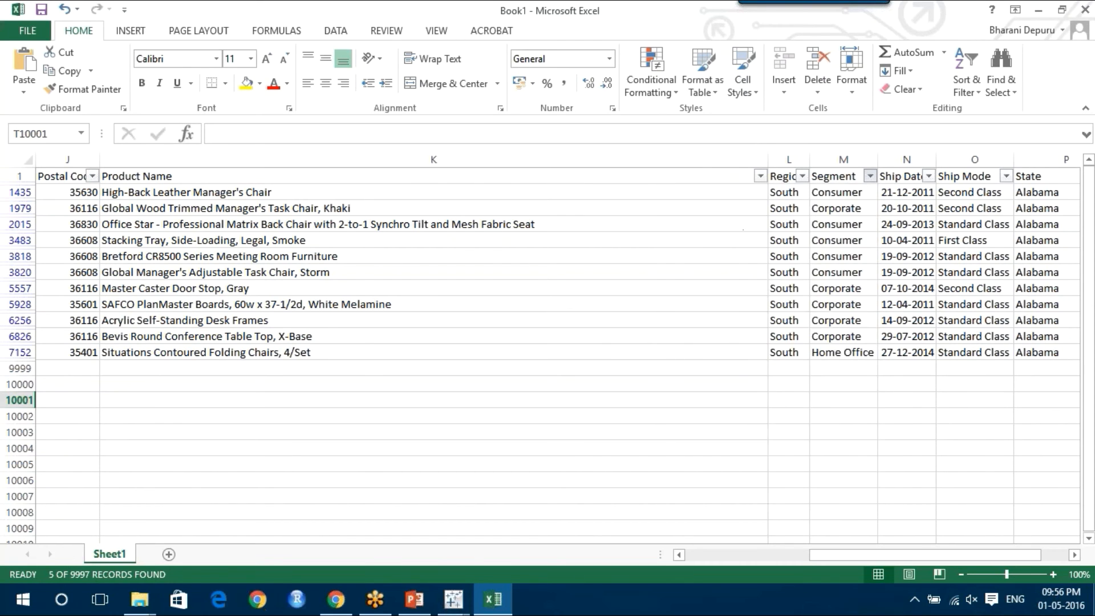
- Hide the columns from City through Order ID
scroll(929, 468, right, 4)
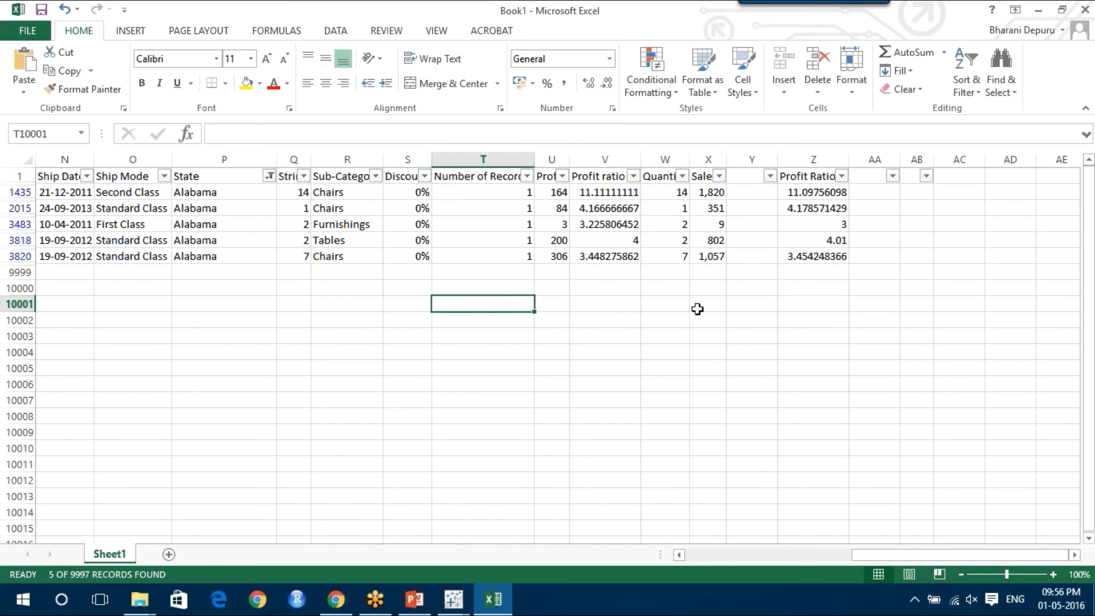
scroll(698, 309, left, 4)
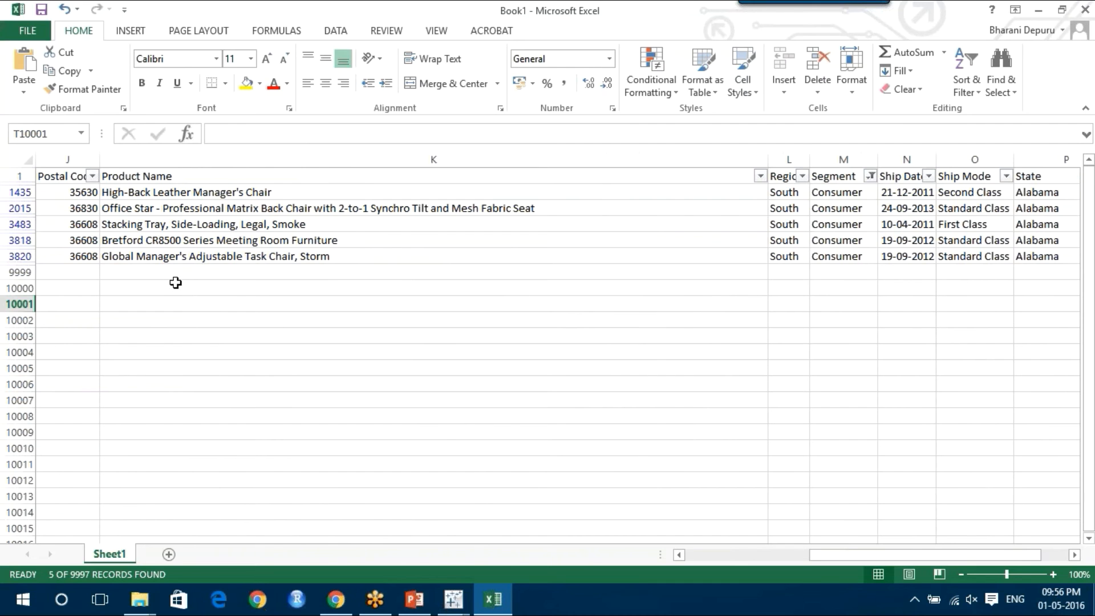
scroll(175, 283, right, 4)
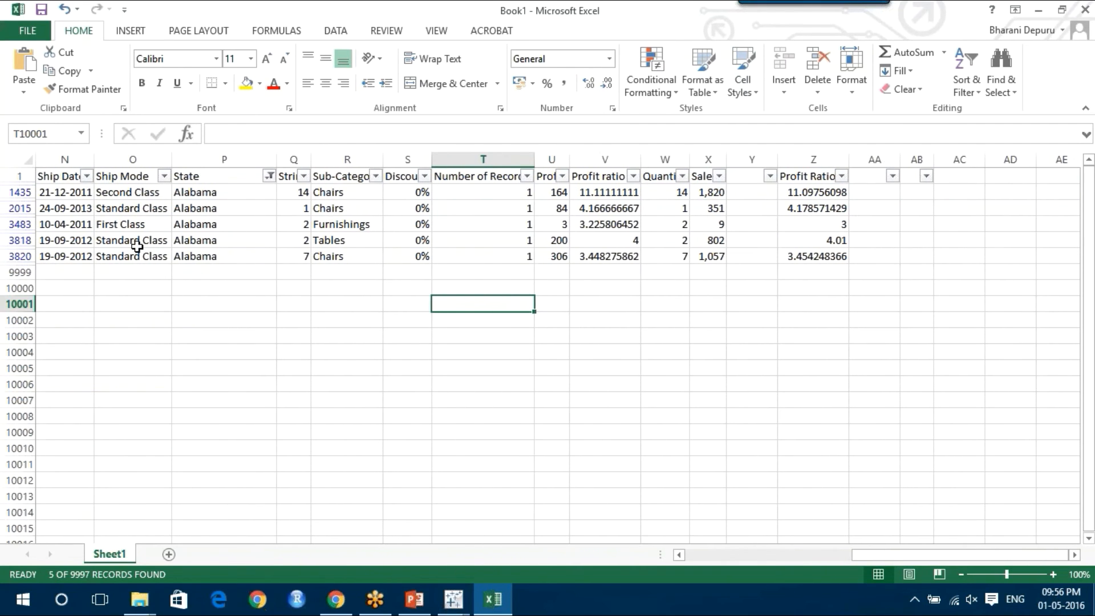
scroll(137, 247, left, 4)
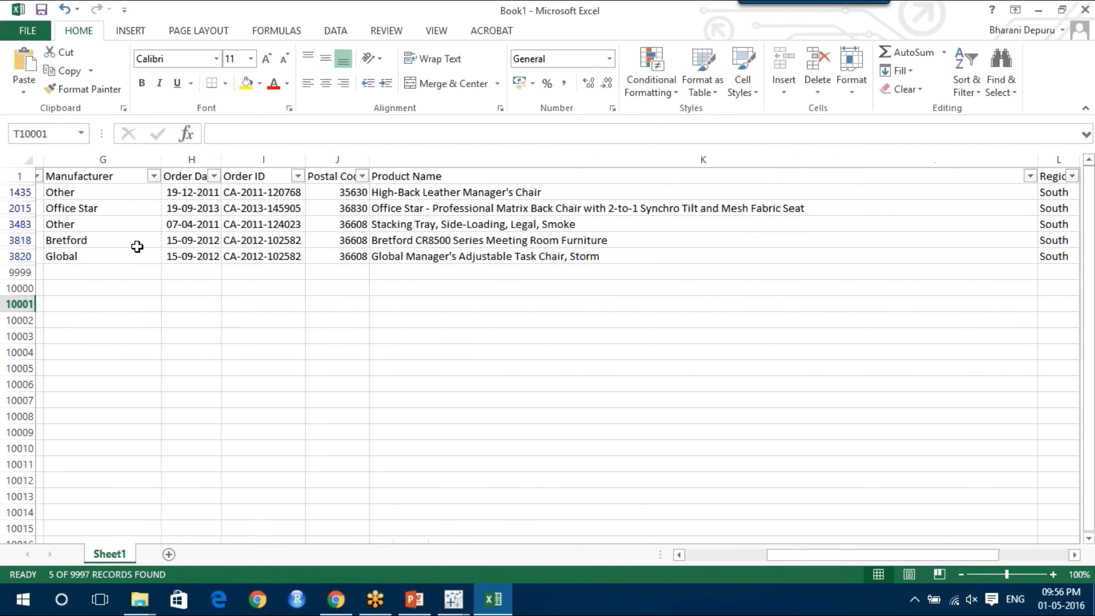
scroll(137, 246, left, 5)
scroll(191, 258, left, 1)
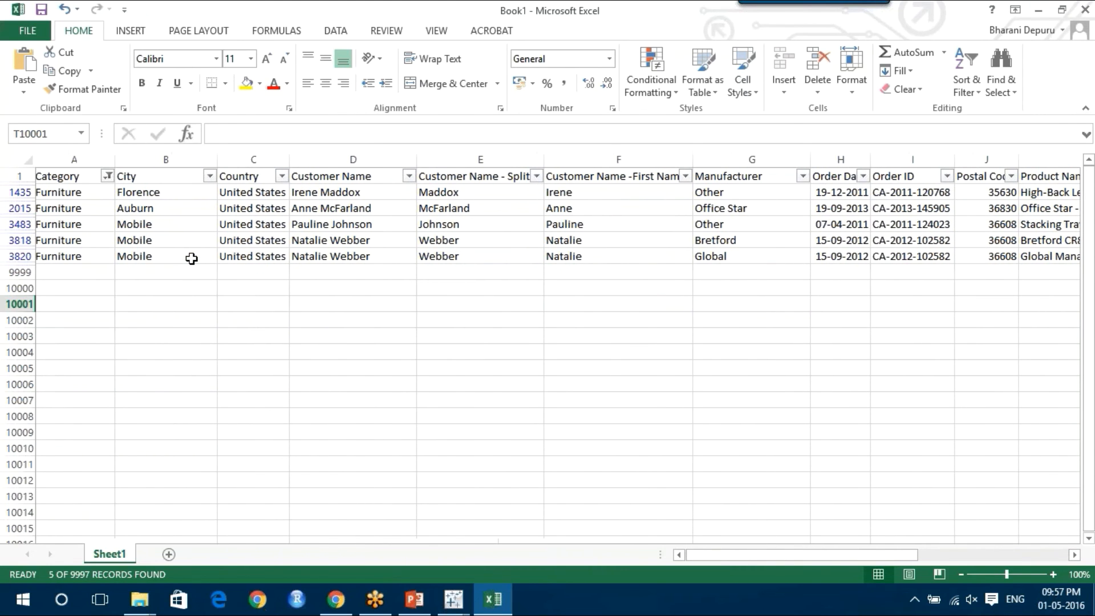
drag(168, 159, 920, 169)
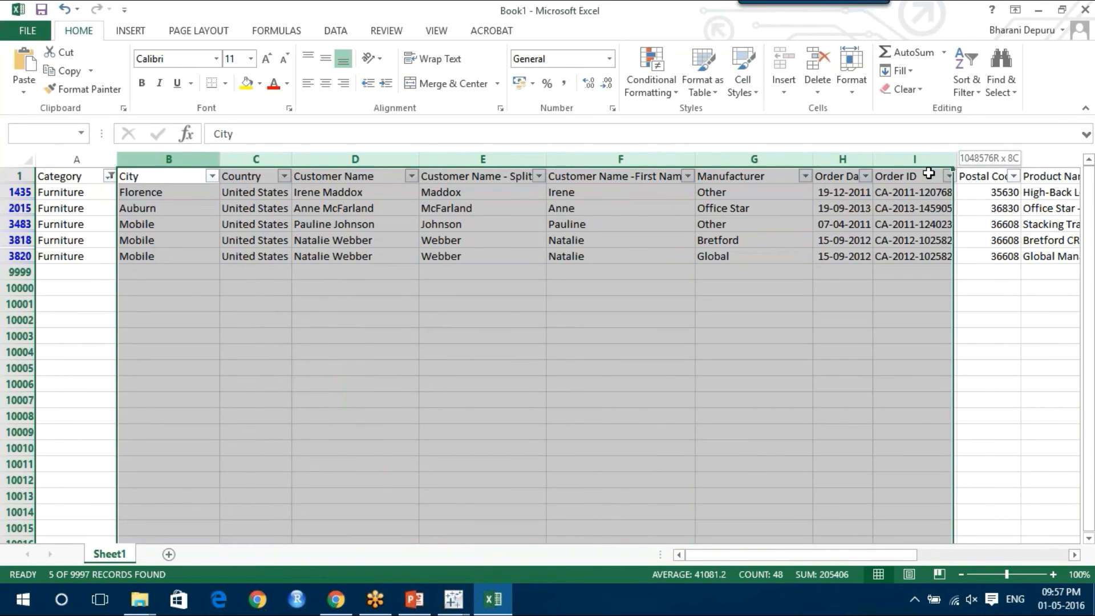
right_click(892, 155)
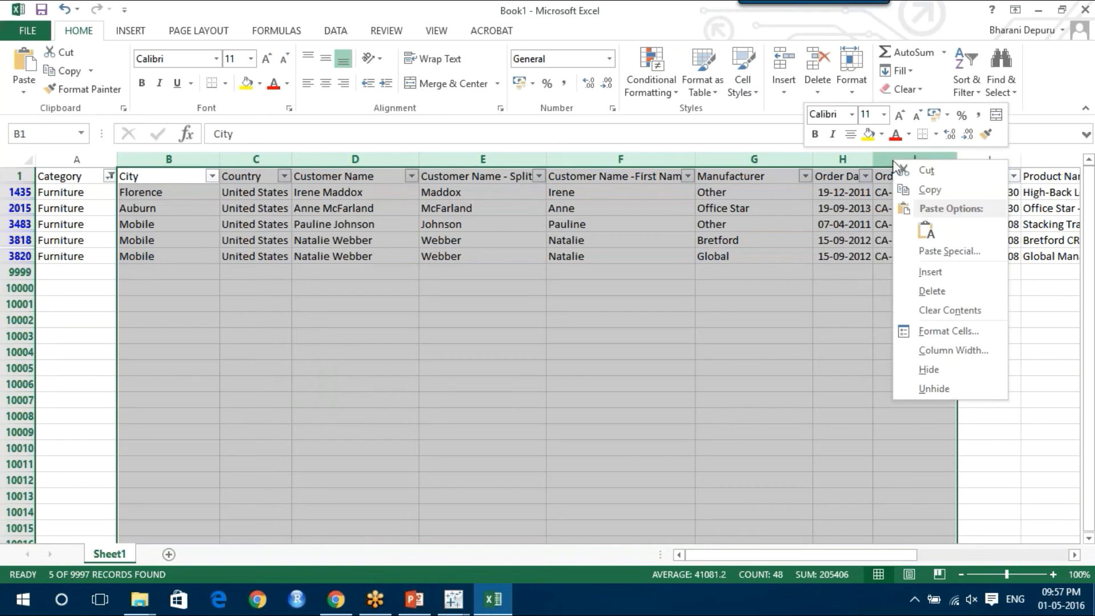
click(929, 369)
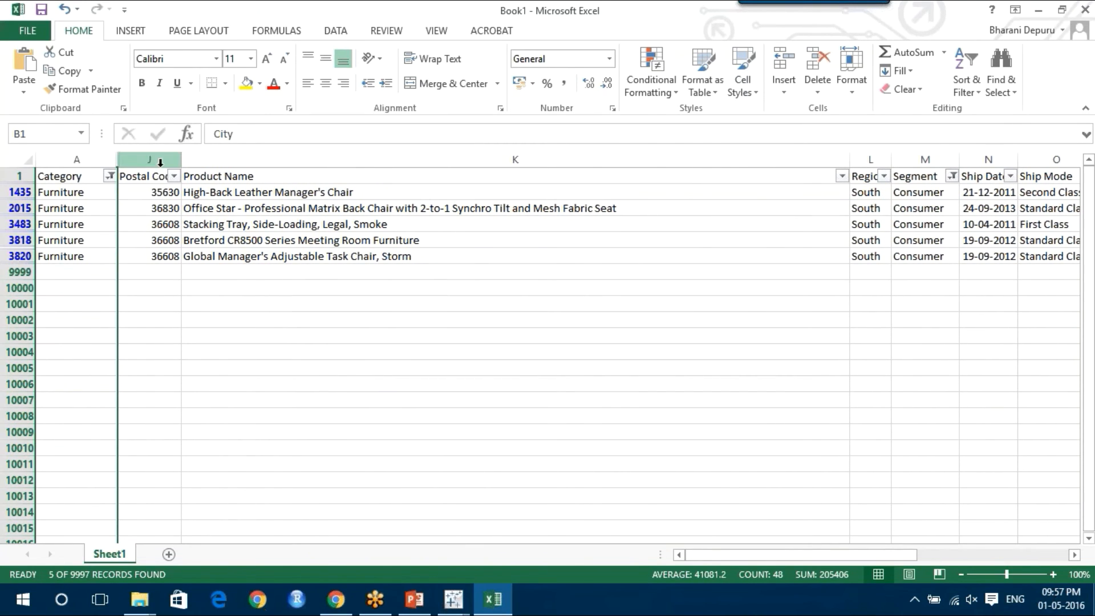
- Hide the Postal Code and Product Name columns
drag(149, 159, 775, 152)
right_click(775, 154)
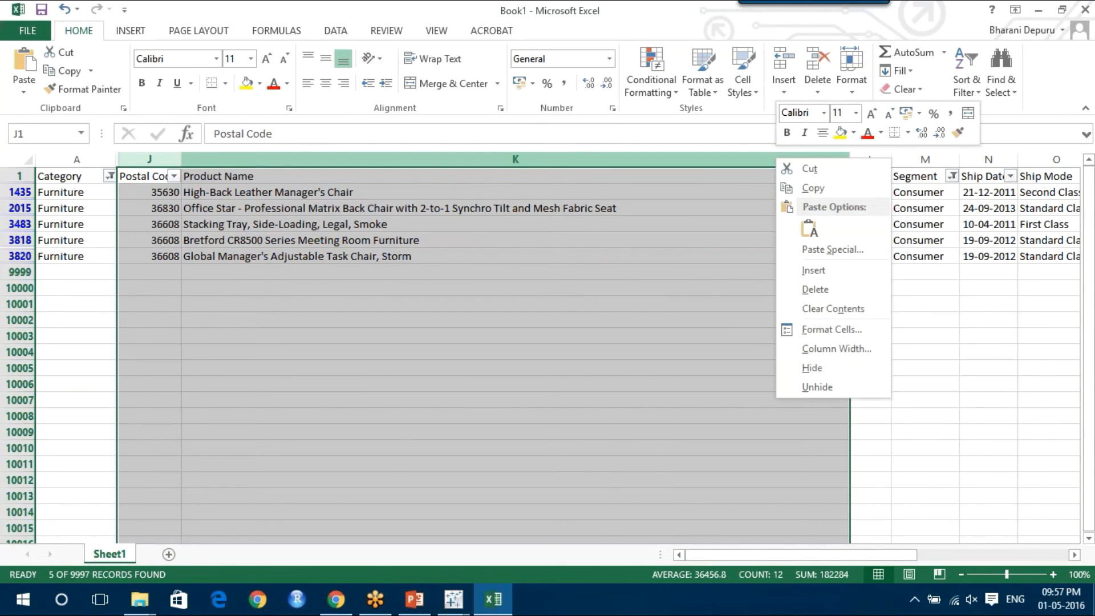
click(837, 367)
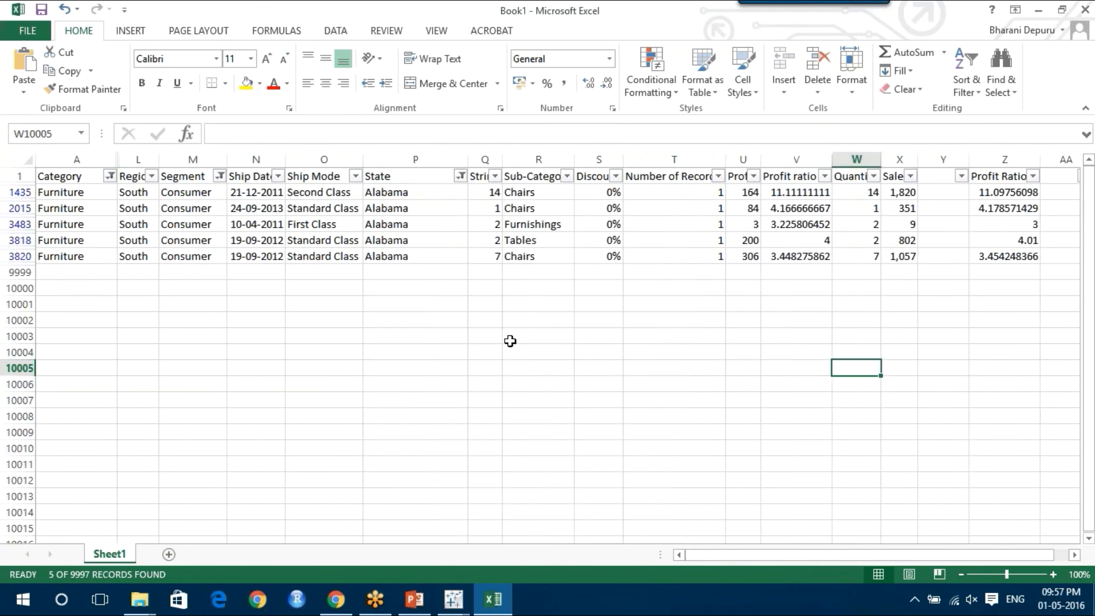
click(448, 337)
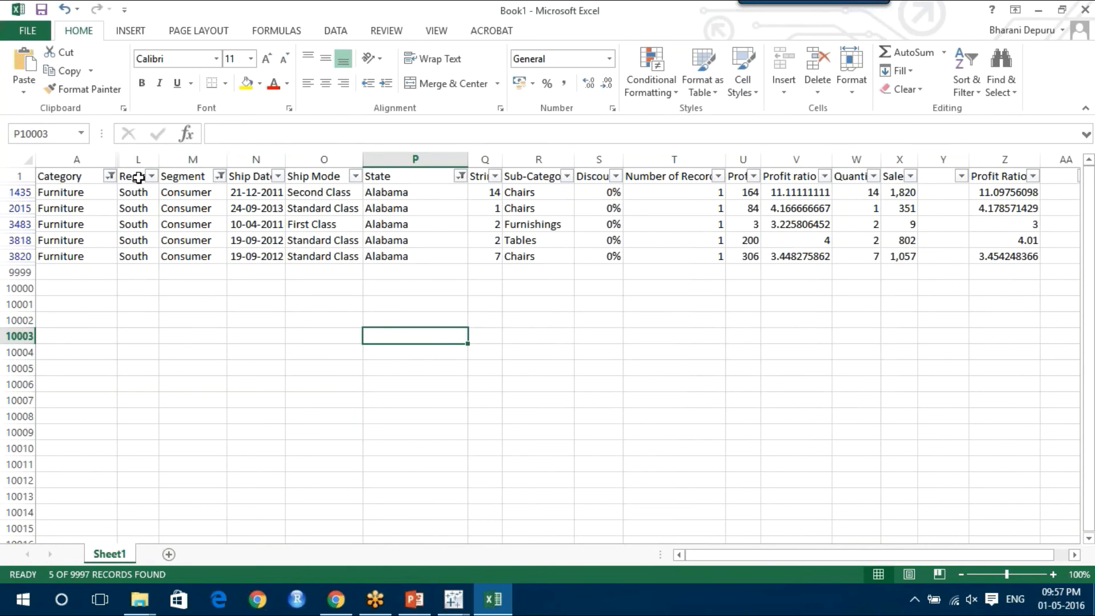
- Review the Category, Segment and State headers, and filter the State column to show only Arizona instead of Alabama
click(59, 173)
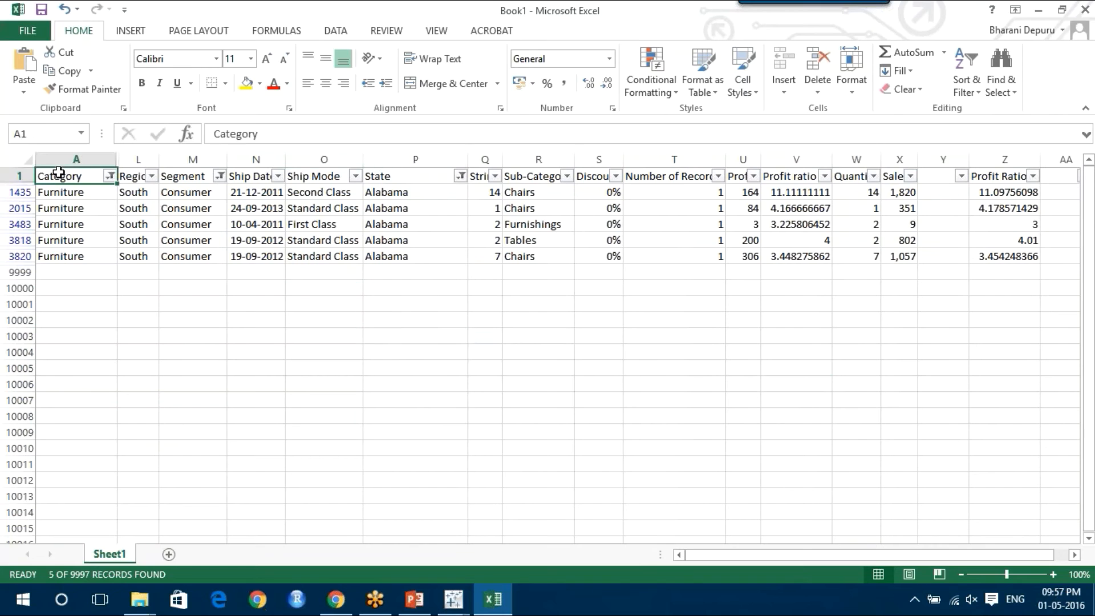
click(172, 174)
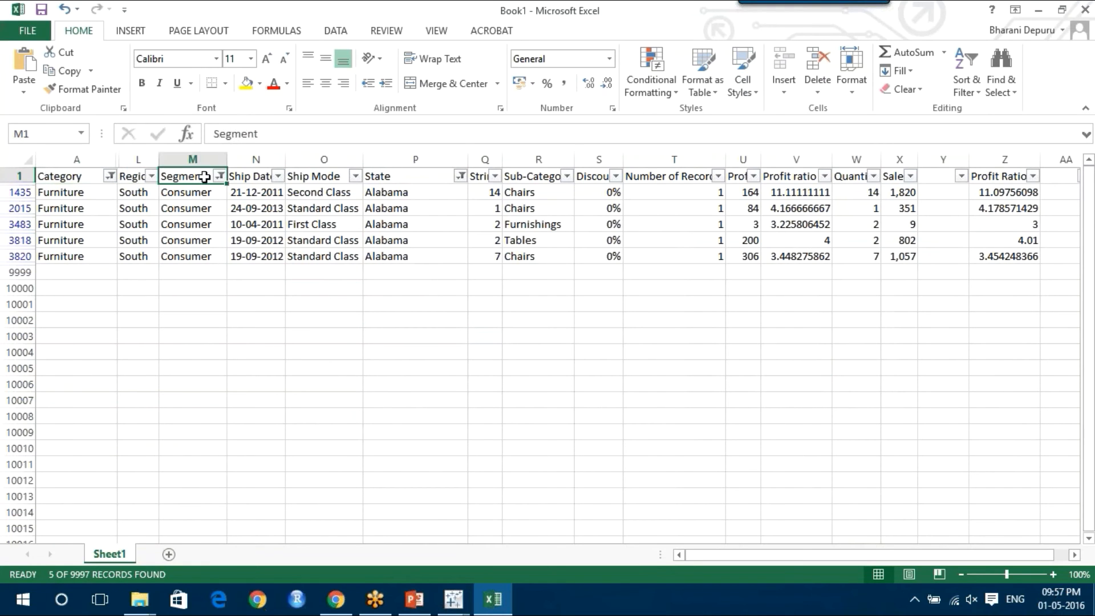
click(454, 182)
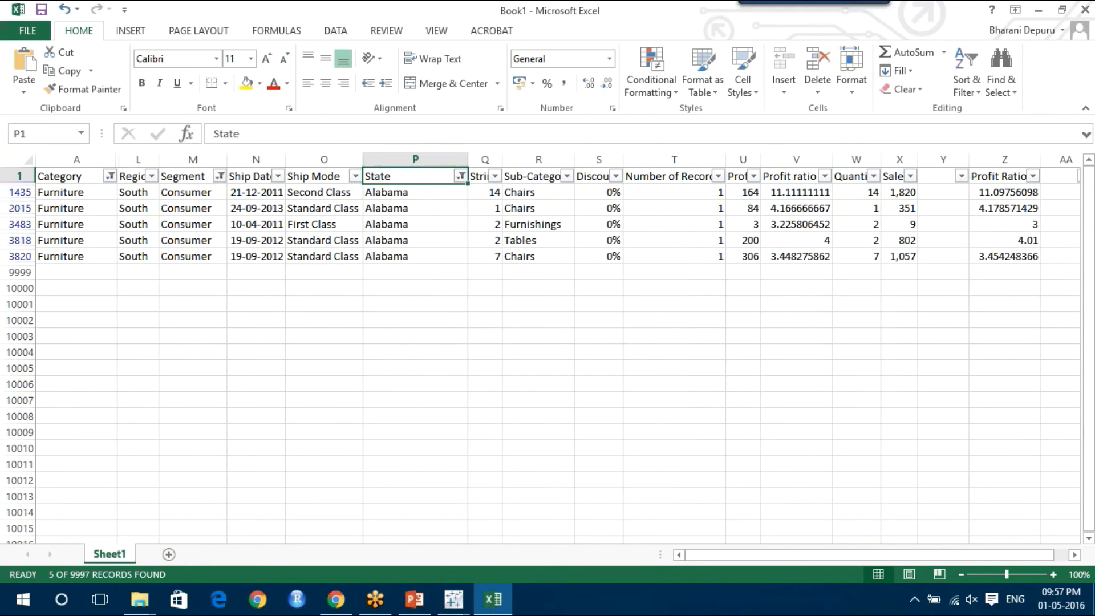
click(460, 176)
click(301, 357)
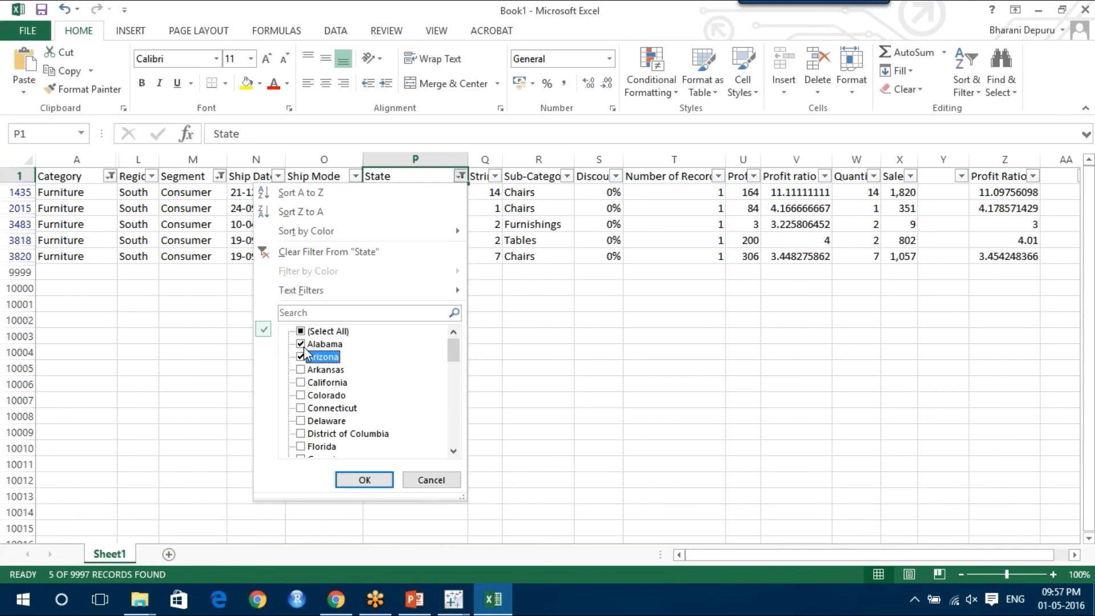
click(301, 344)
click(378, 484)
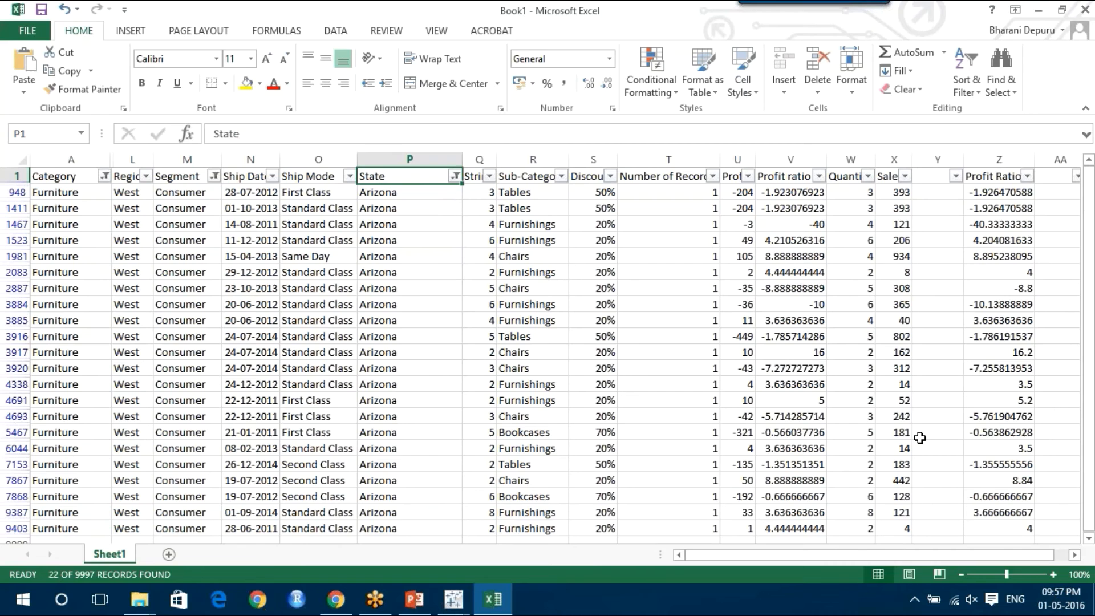
- Switch to Tableau's Book1 to review the bars by Category and Segment, and to PowerPoint to view the LOD slide
click(446, 597)
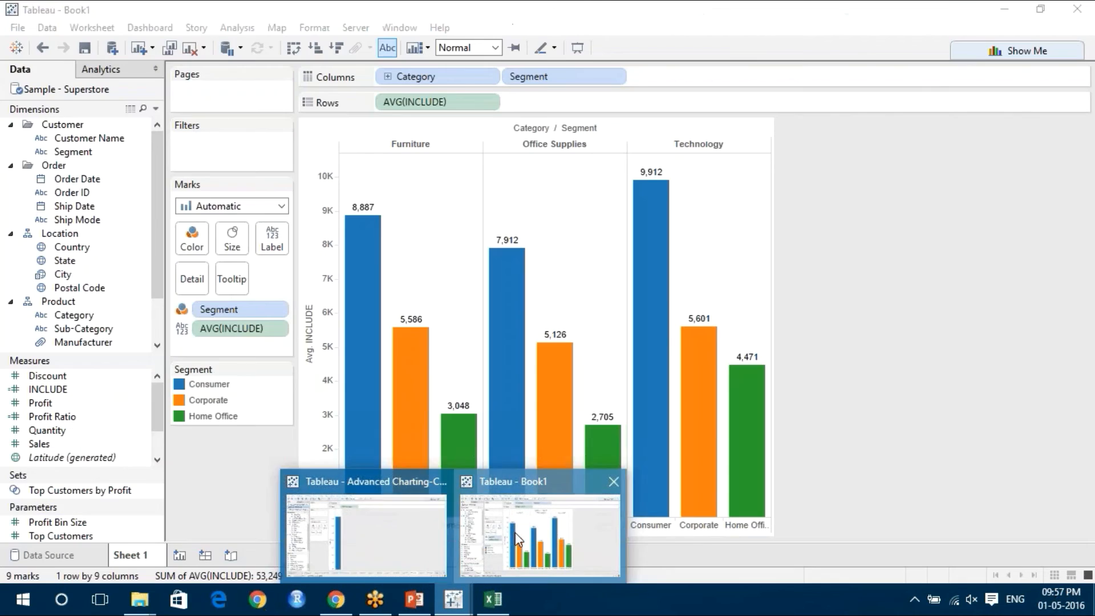
click(514, 532)
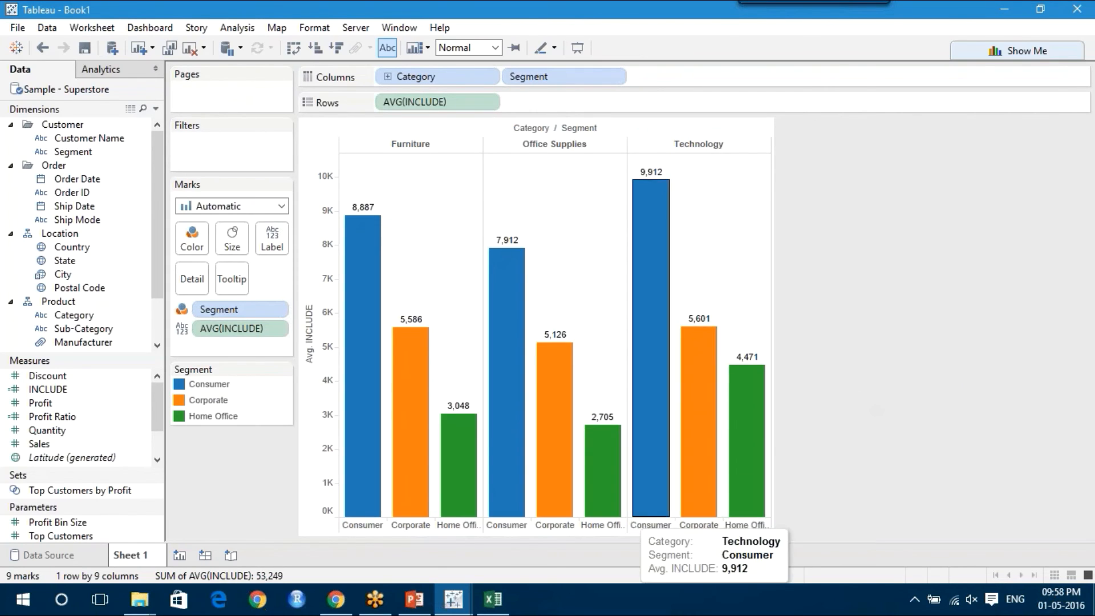
click(417, 599)
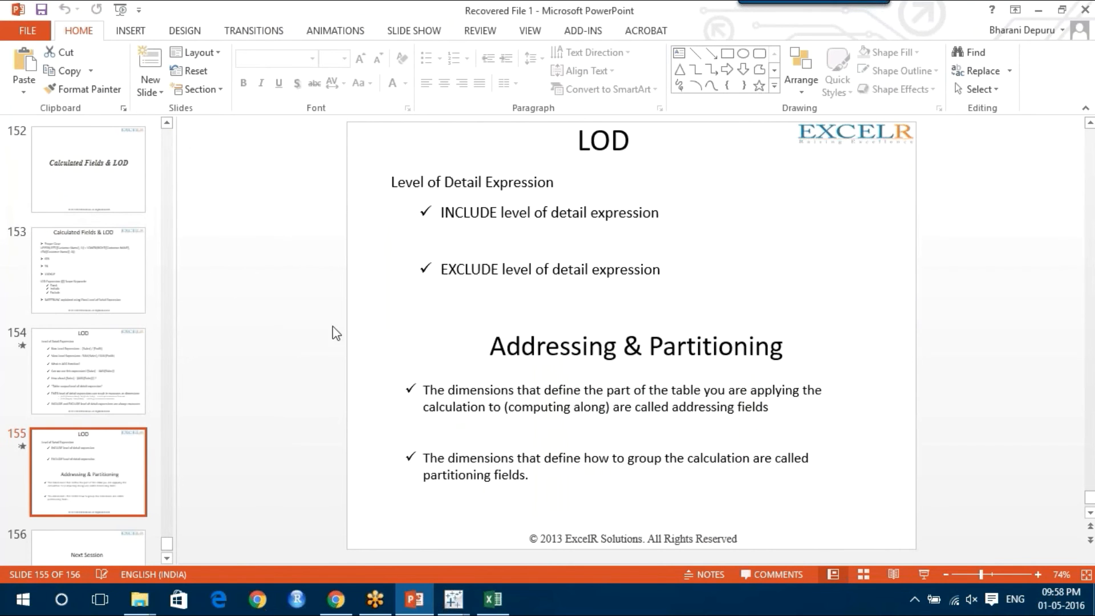
click(244, 367)
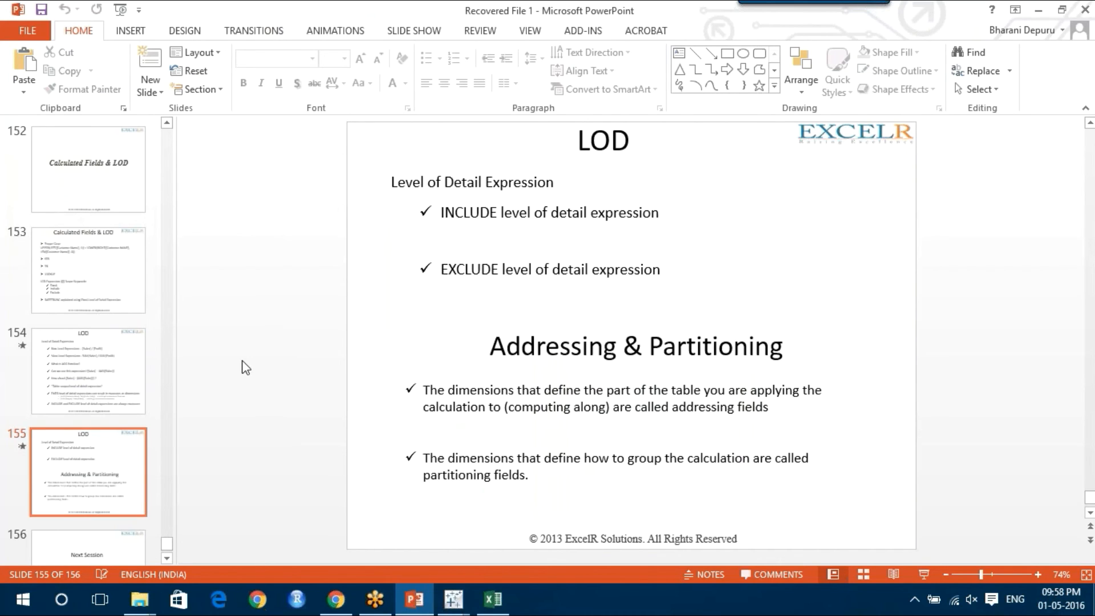
- Switch to Tableau's Book1 workbook and add a new blank worksheet
click(458, 607)
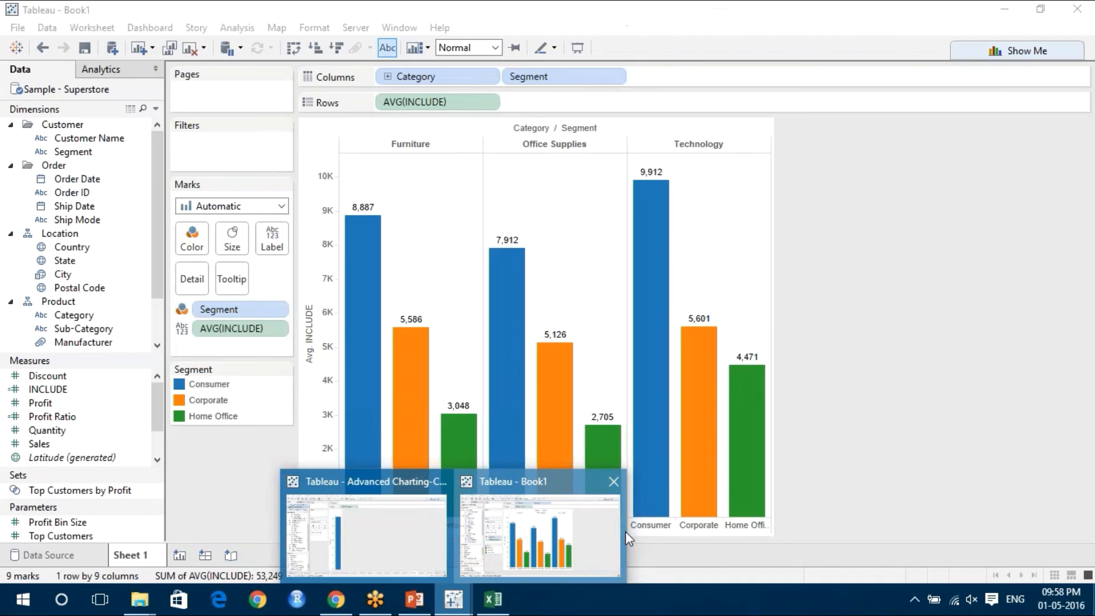
click(598, 528)
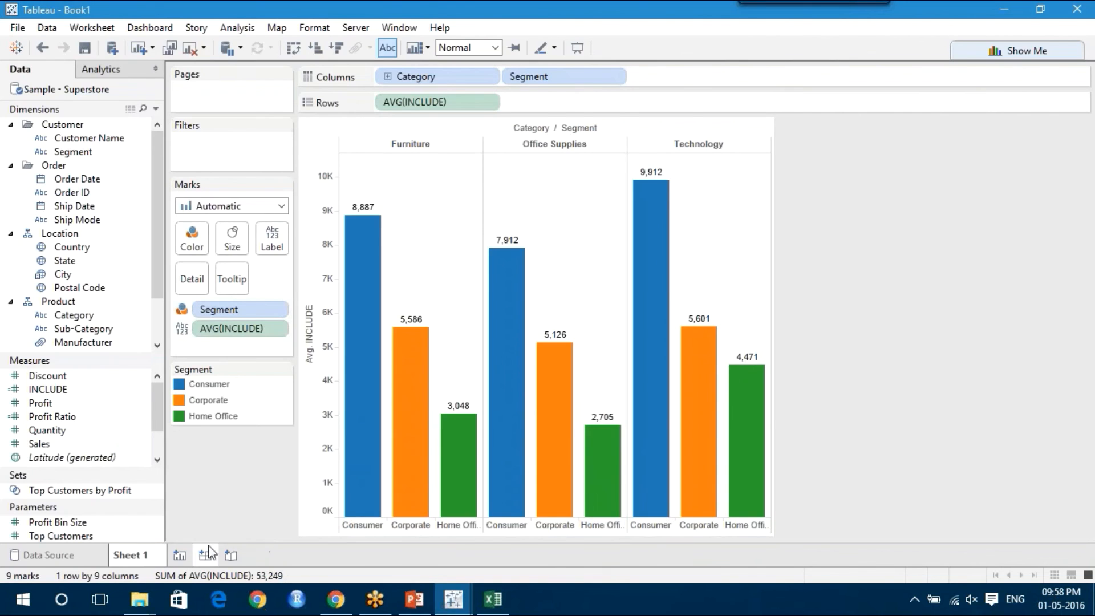
click(179, 555)
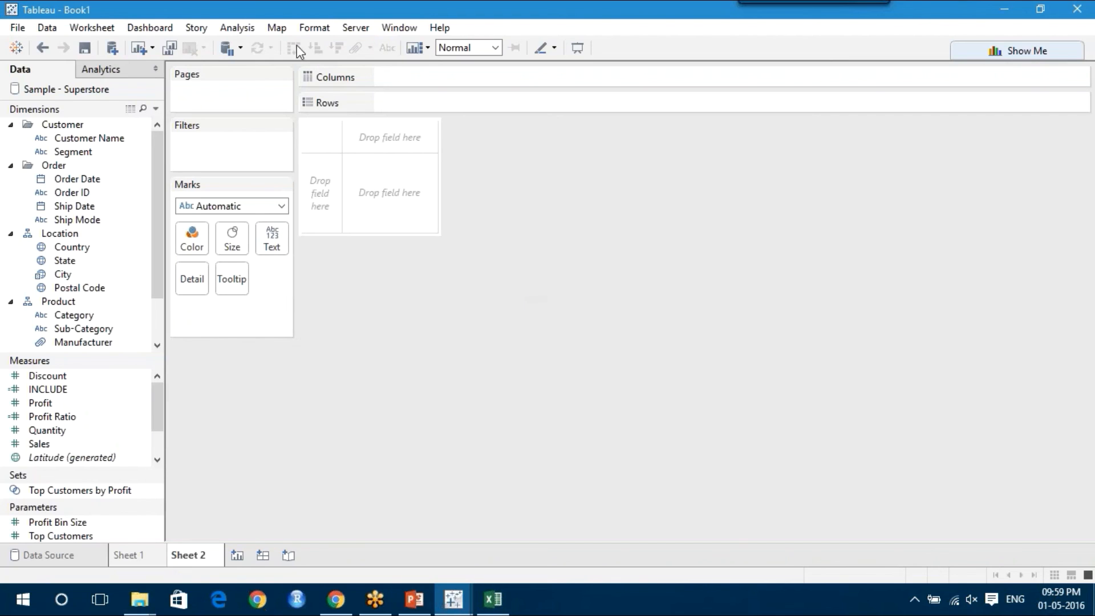
- Create a calculated field named EXCLUDE
click(251, 30)
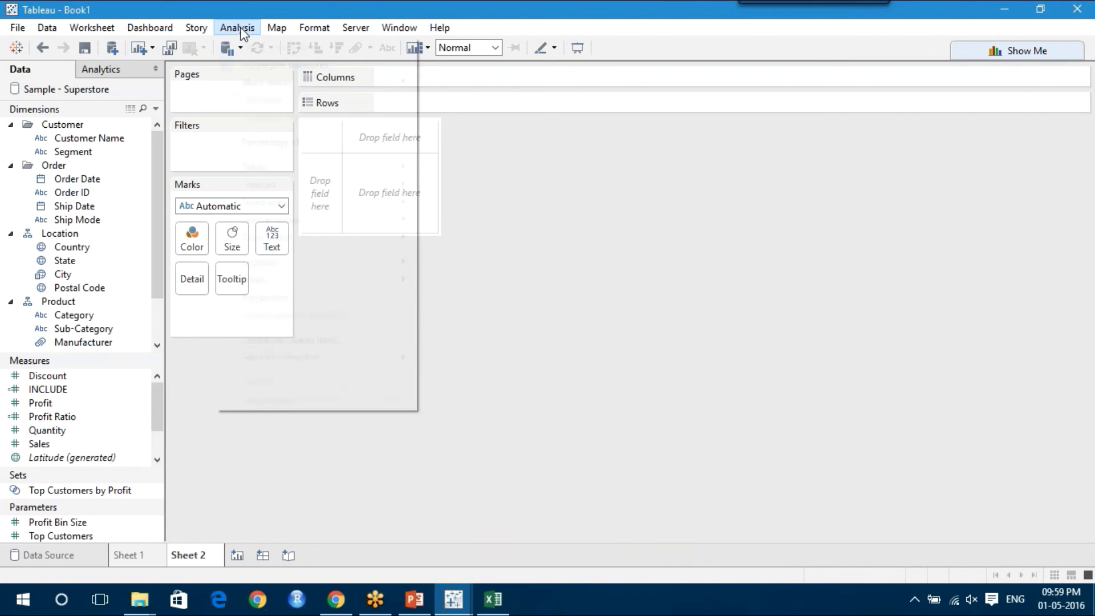
click(341, 339)
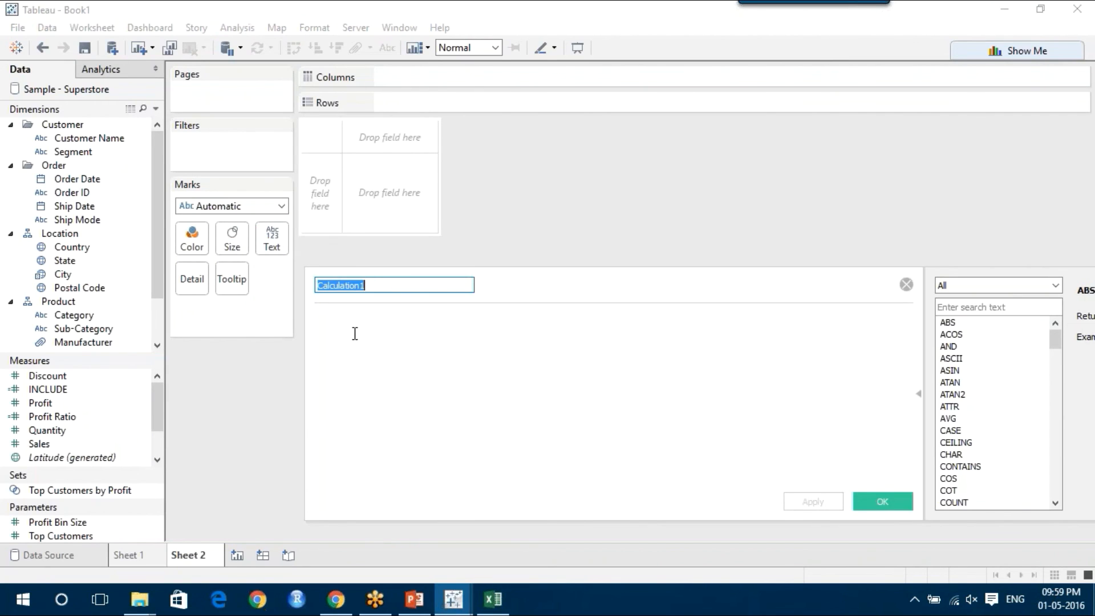
text(EXCLUD)
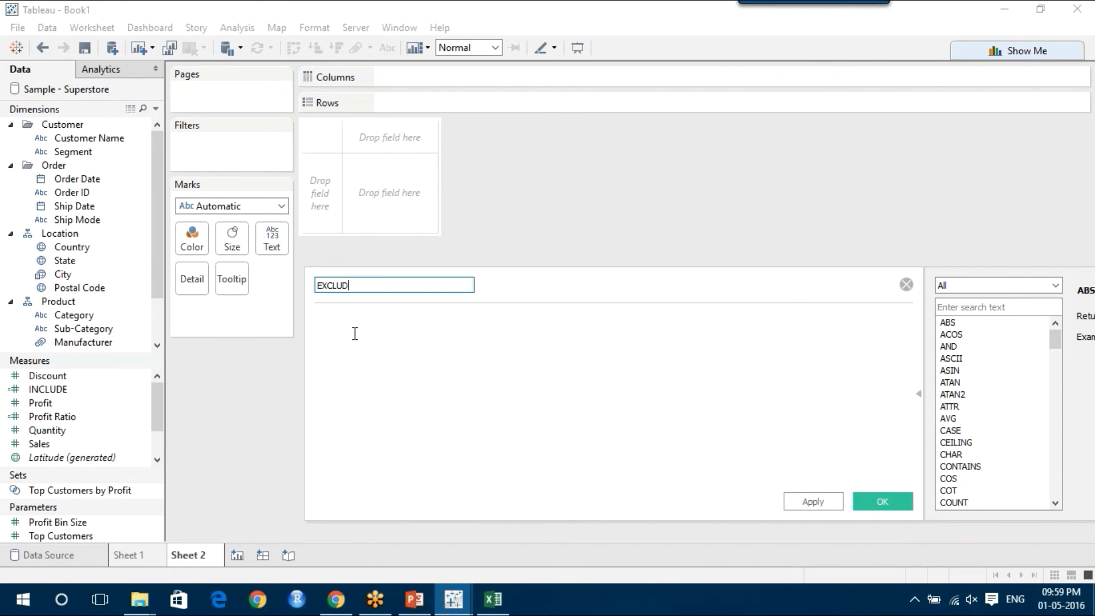
text(E)
- Begin the calculation's formula with the level of detail part {EXCLUDE [Region]:
click(328, 350)
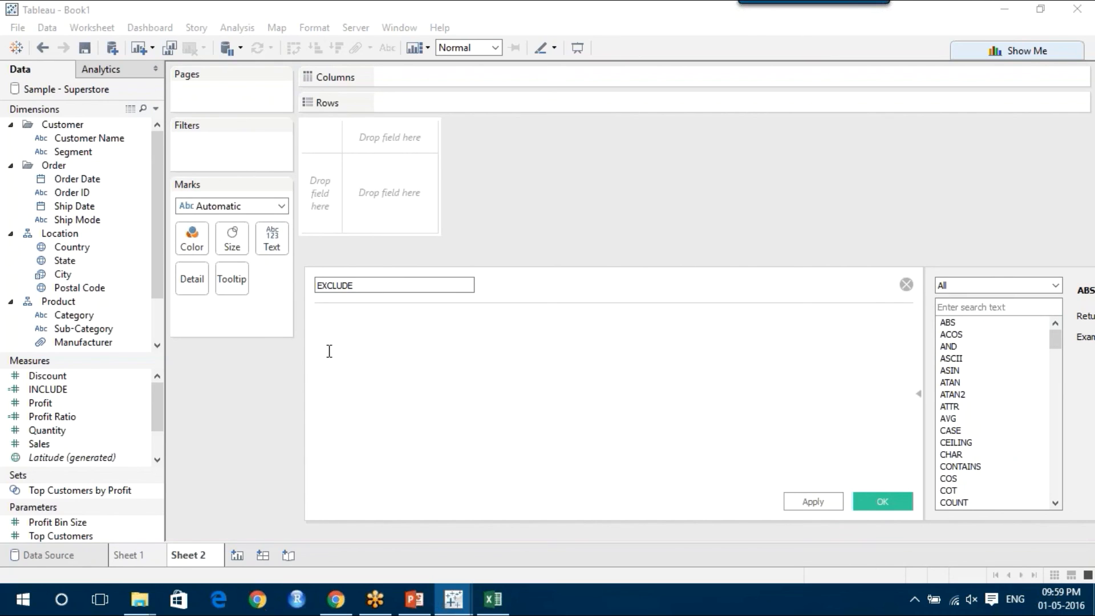
text({)
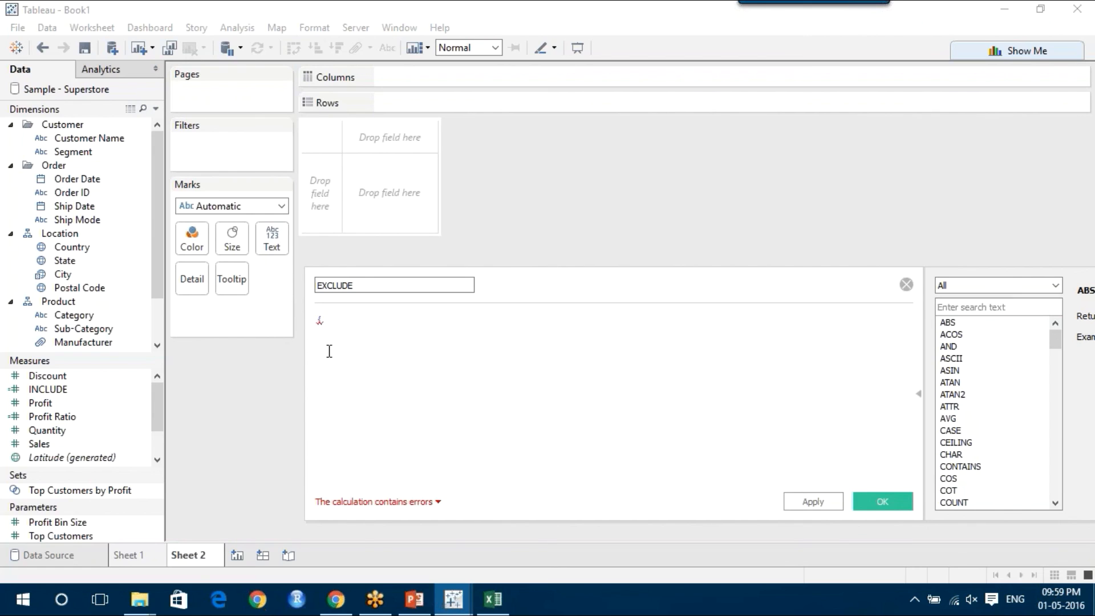
text(ex)
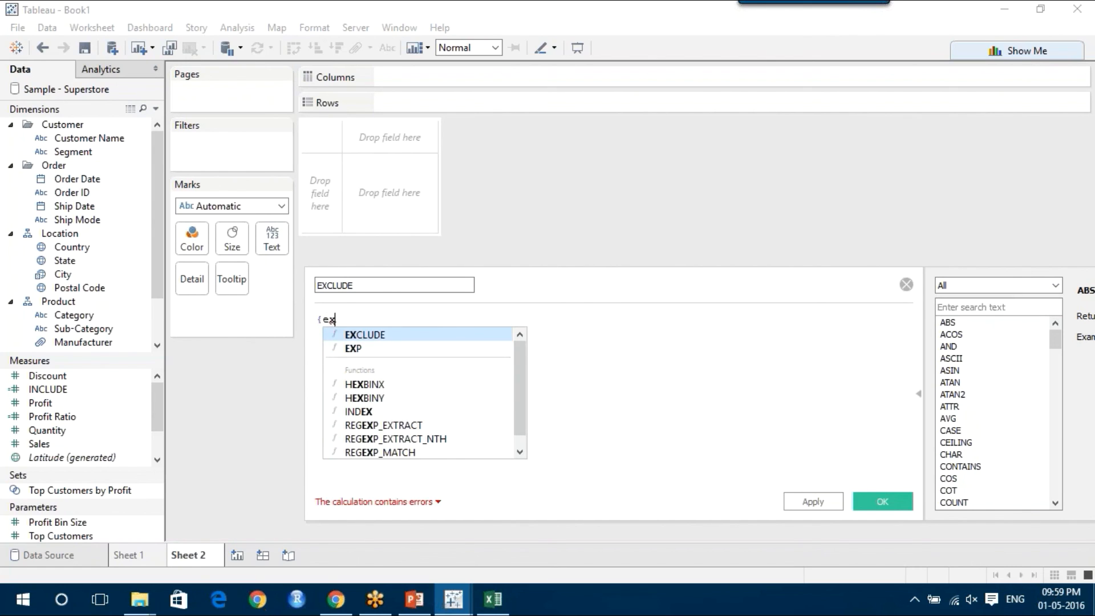
key(Return)
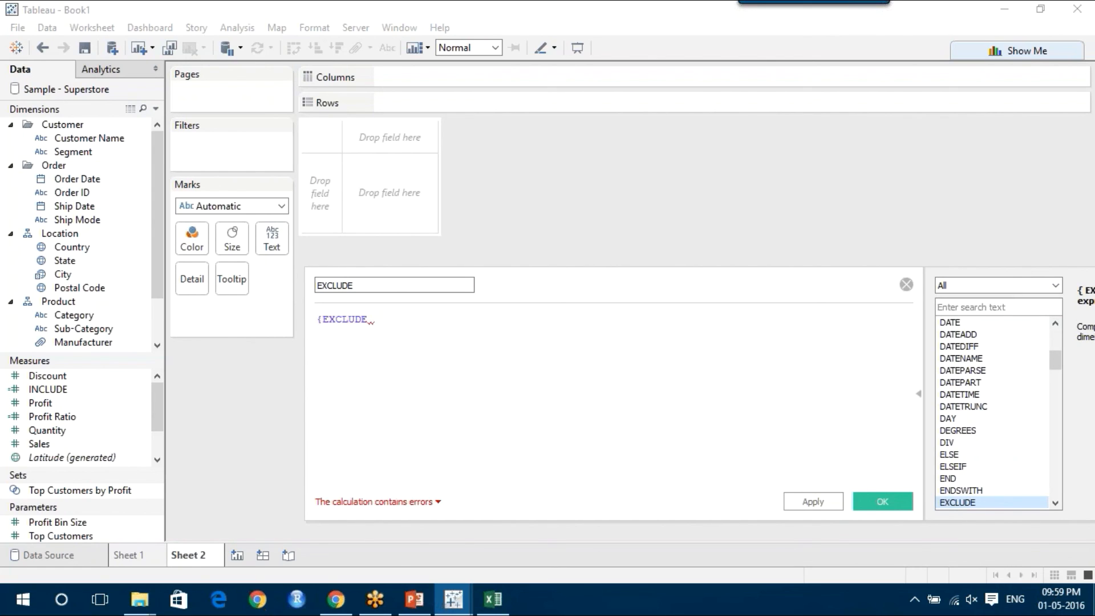
text(region)
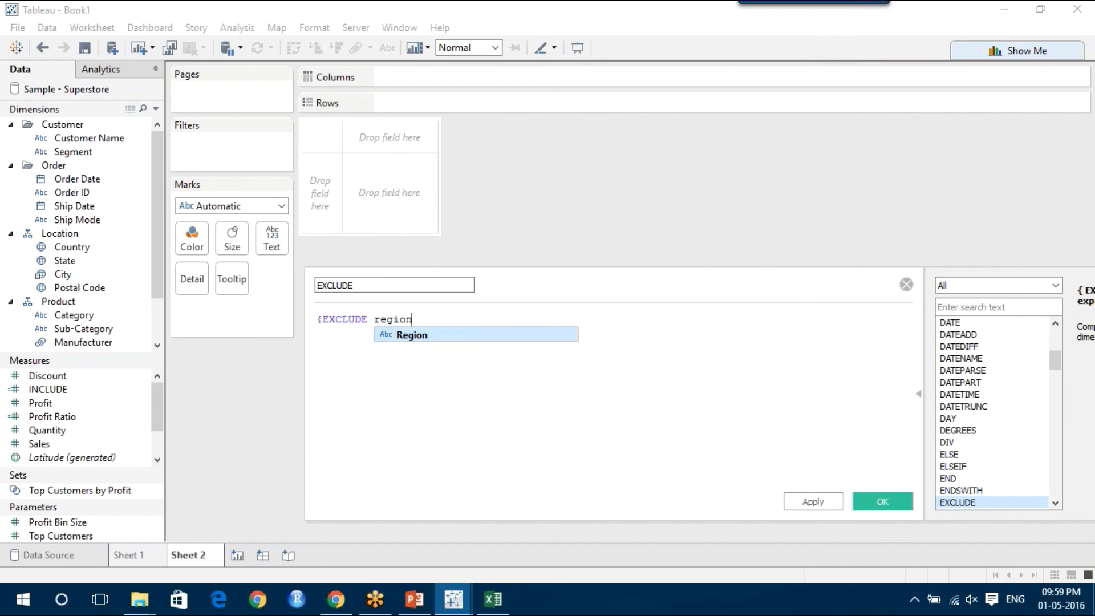
key(Return)
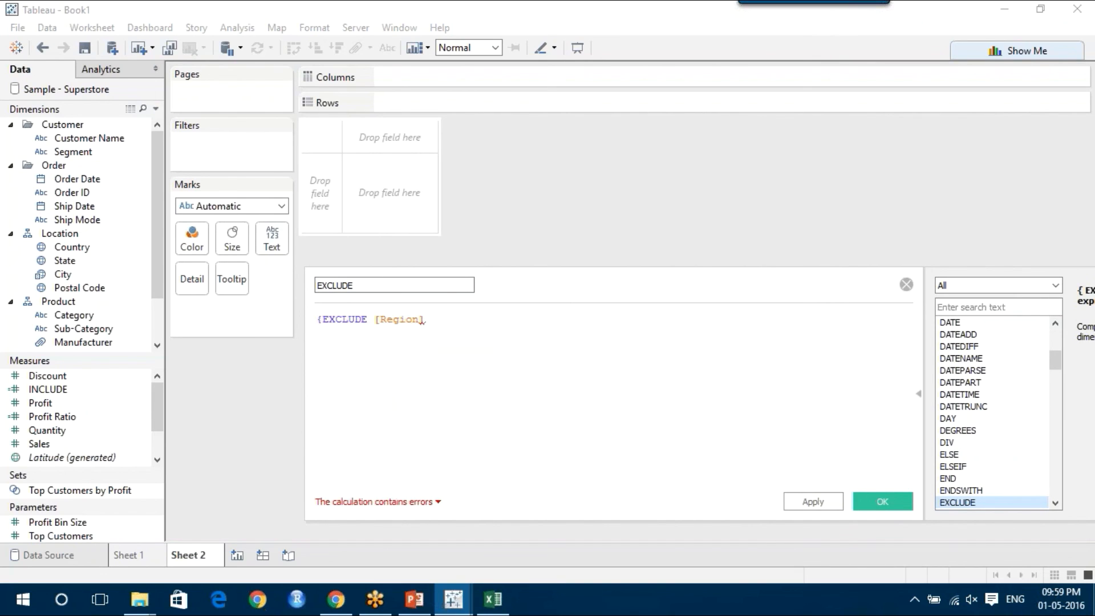
text(:)
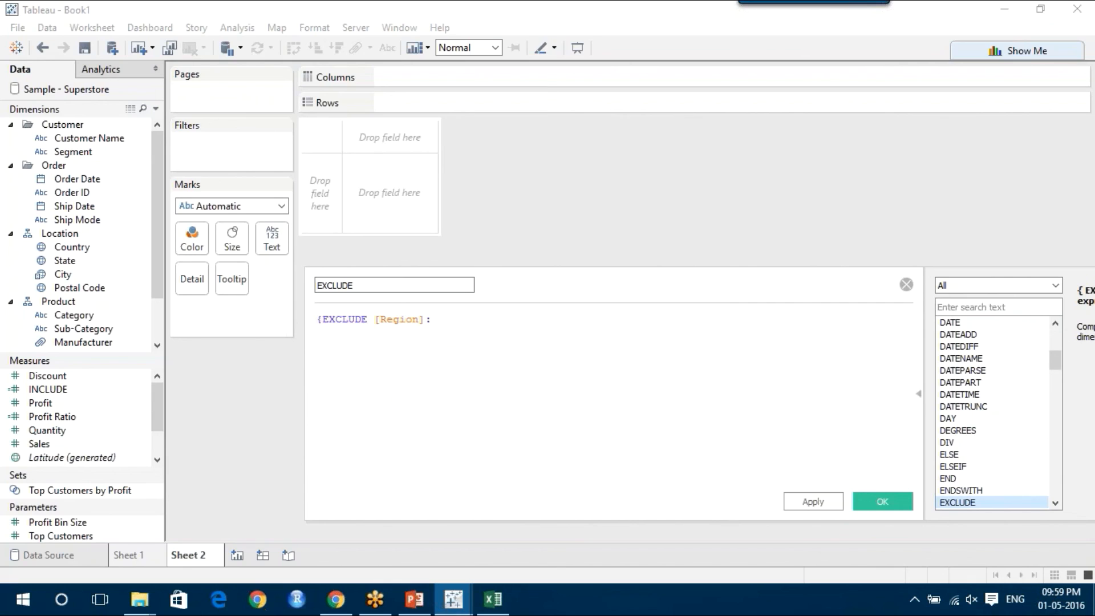
- Complete the formula with SUM([Sales])} as the aggregation, and apply and save the calculated field
text( sum)
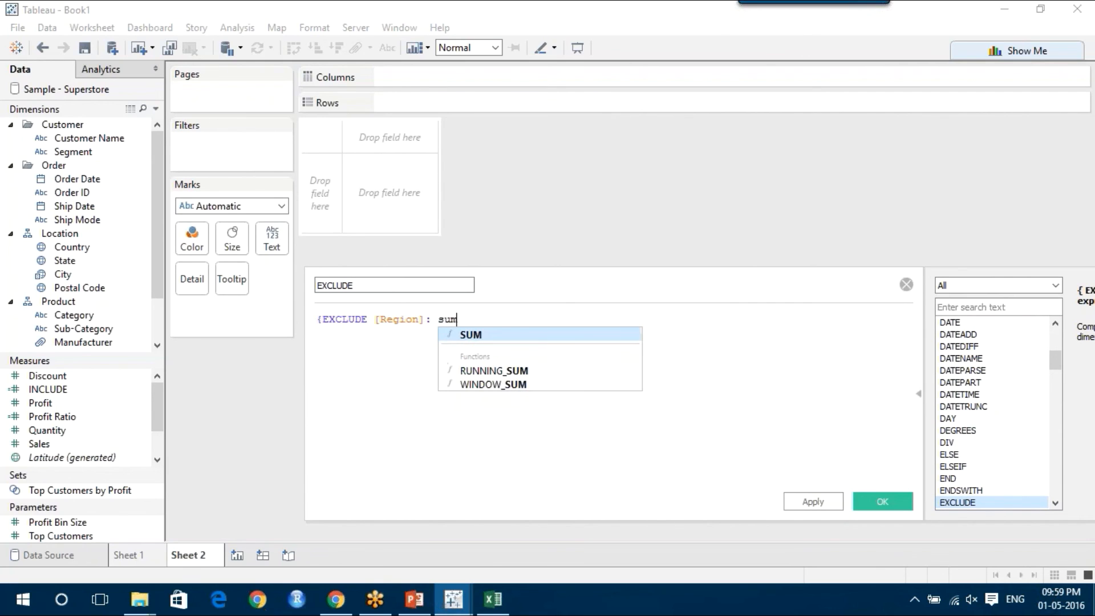
key(Return)
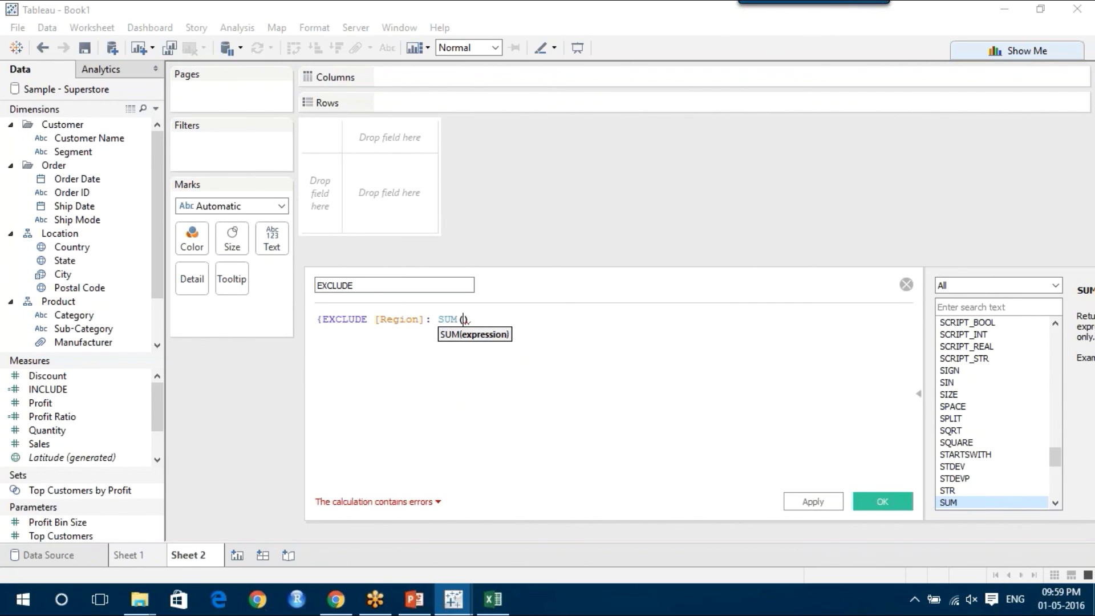
text(sales)
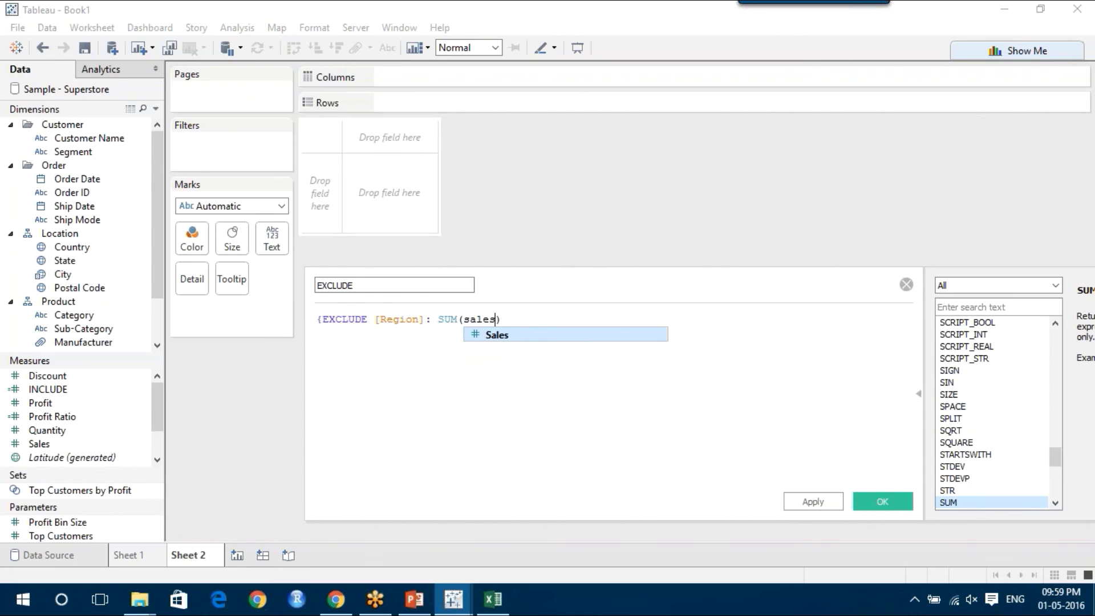
key(Return)
text(})
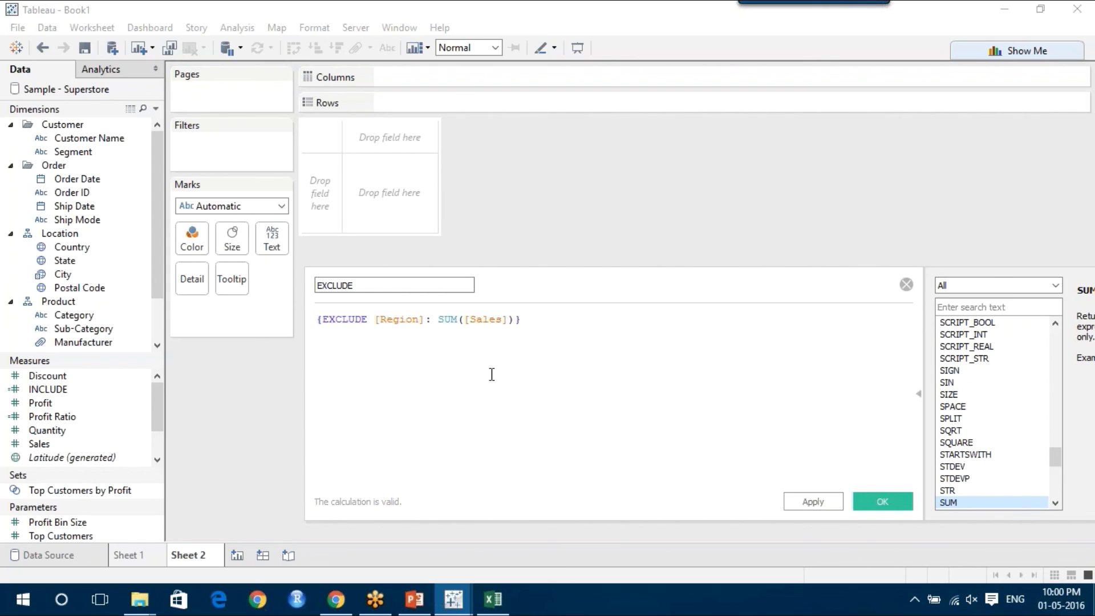
click(810, 501)
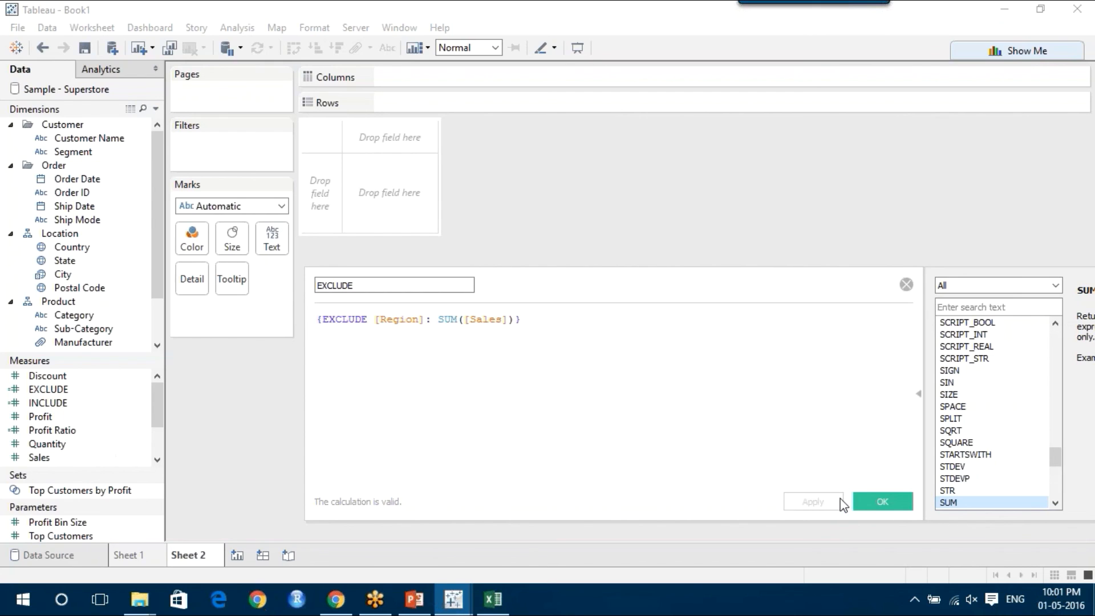
click(875, 504)
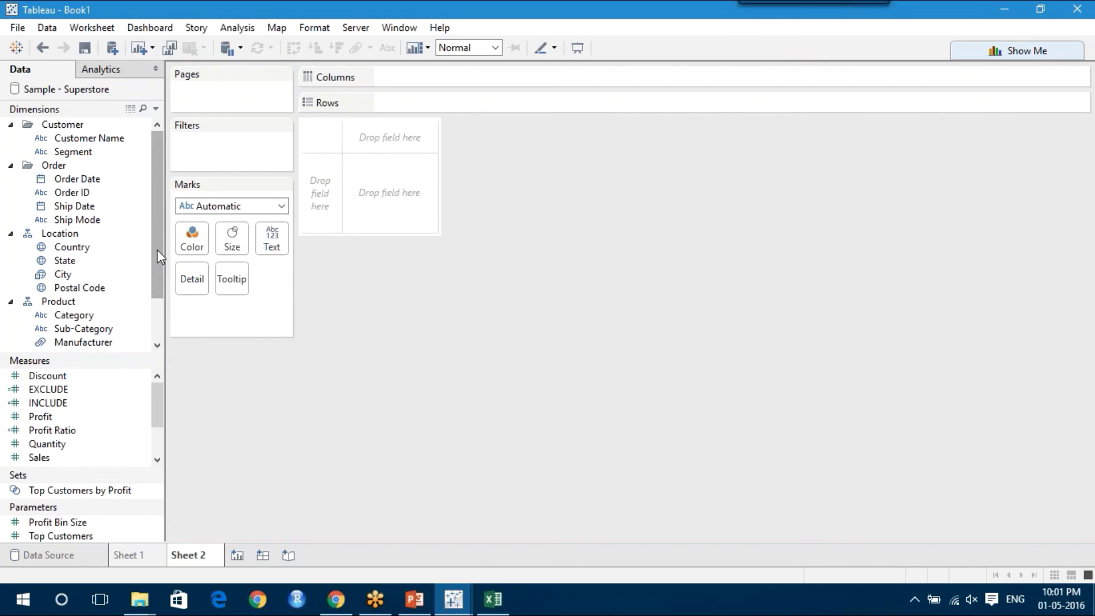
- Place the Region dimension on Columns in the new sheet
drag(156, 250, 150, 296)
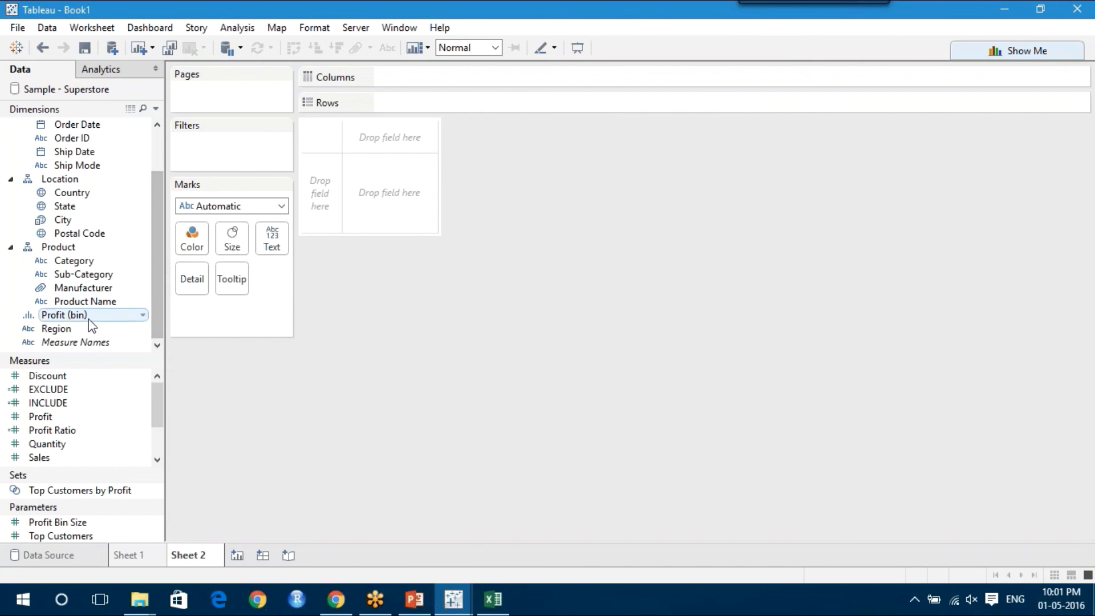
drag(63, 329, 519, 80)
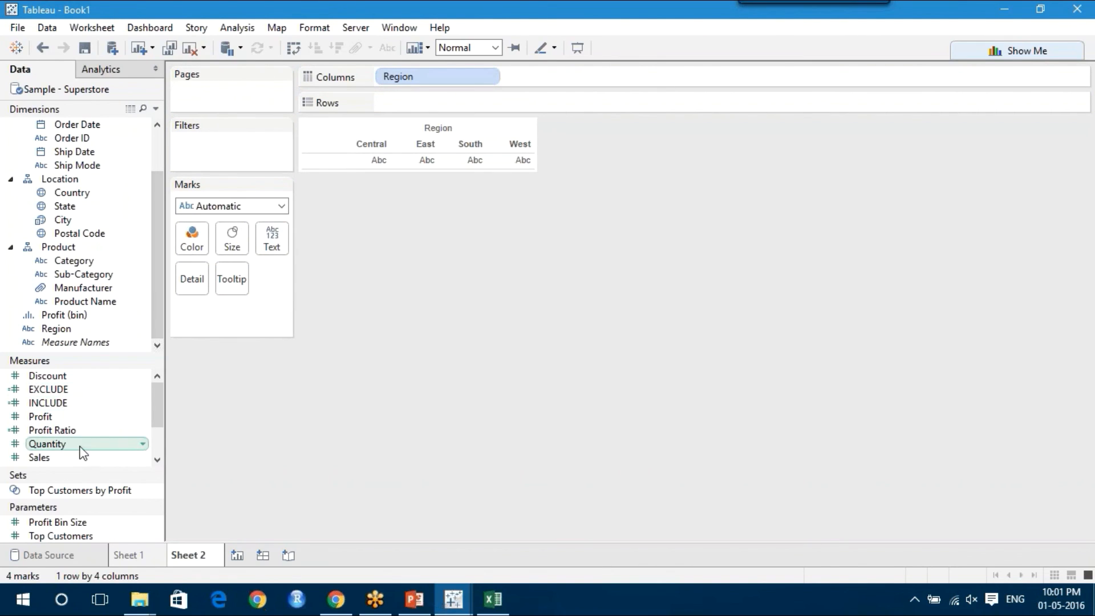
- Try charting Sales and the EXCLUDE field side by side on Rows, and undo both additions
mouse_move(73, 455)
mouse_down()
mouse_move(451, 161)
mouse_move(451, 104)
mouse_up()
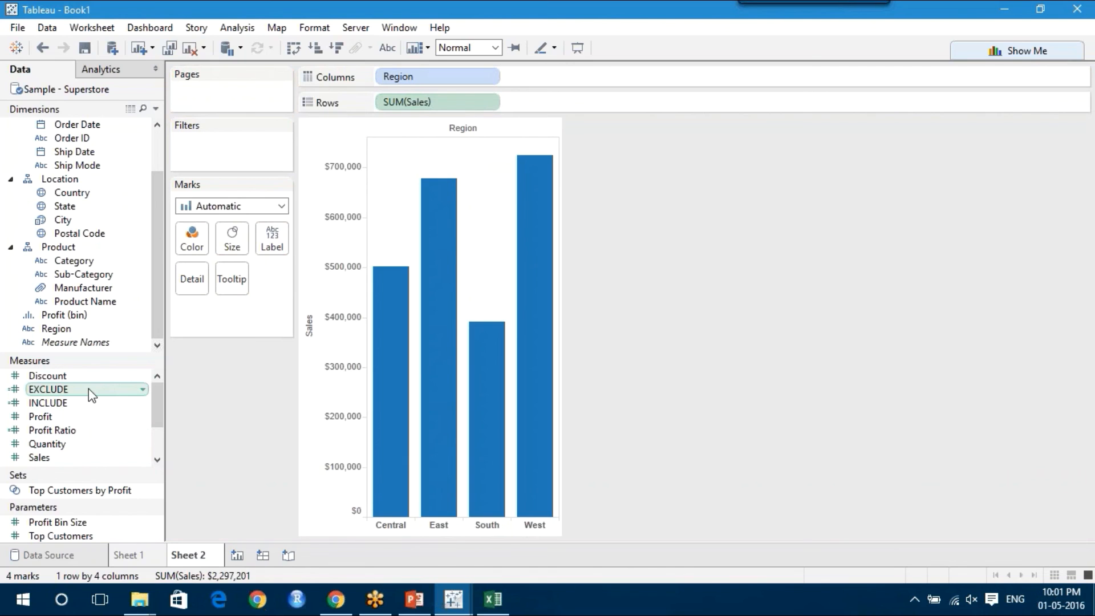
mouse_move(88, 389)
mouse_down()
mouse_move(541, 182)
mouse_move(606, 96)
mouse_up()
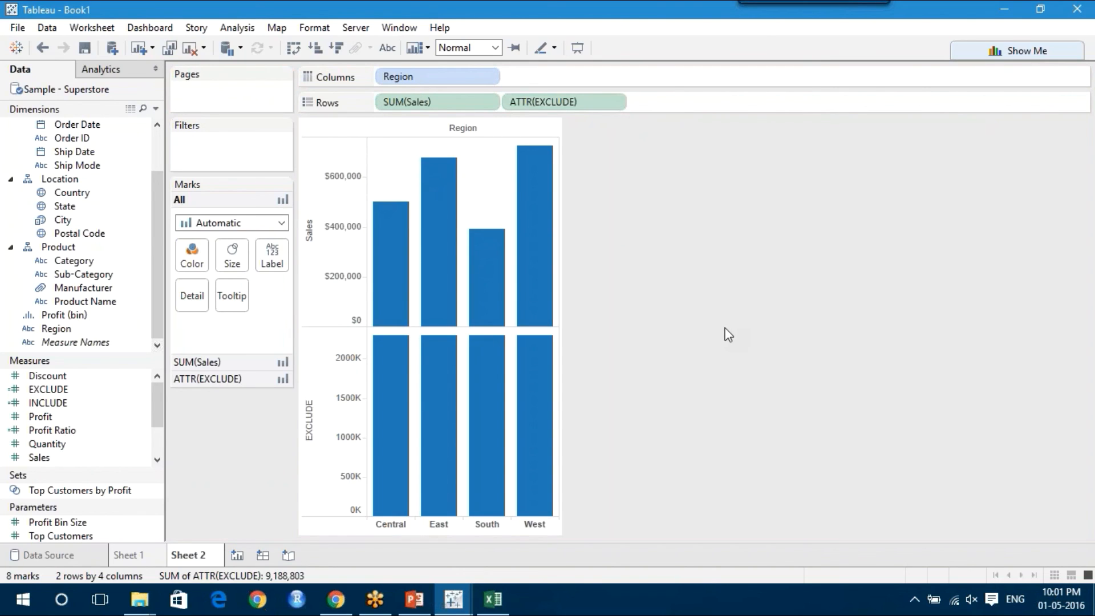
key(ctrl+z)
key(ctrl+z)
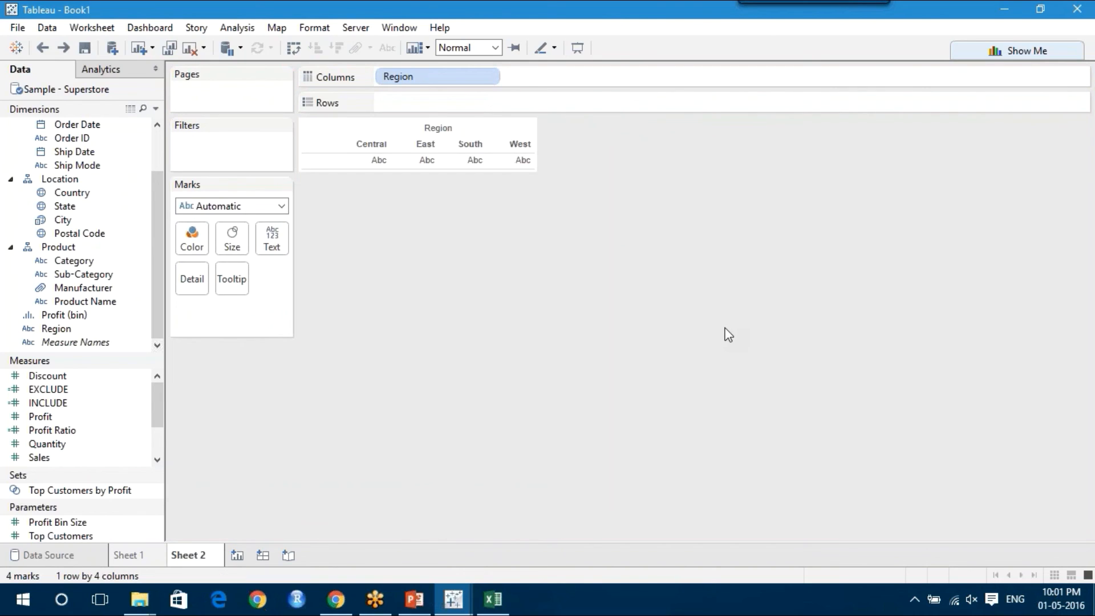